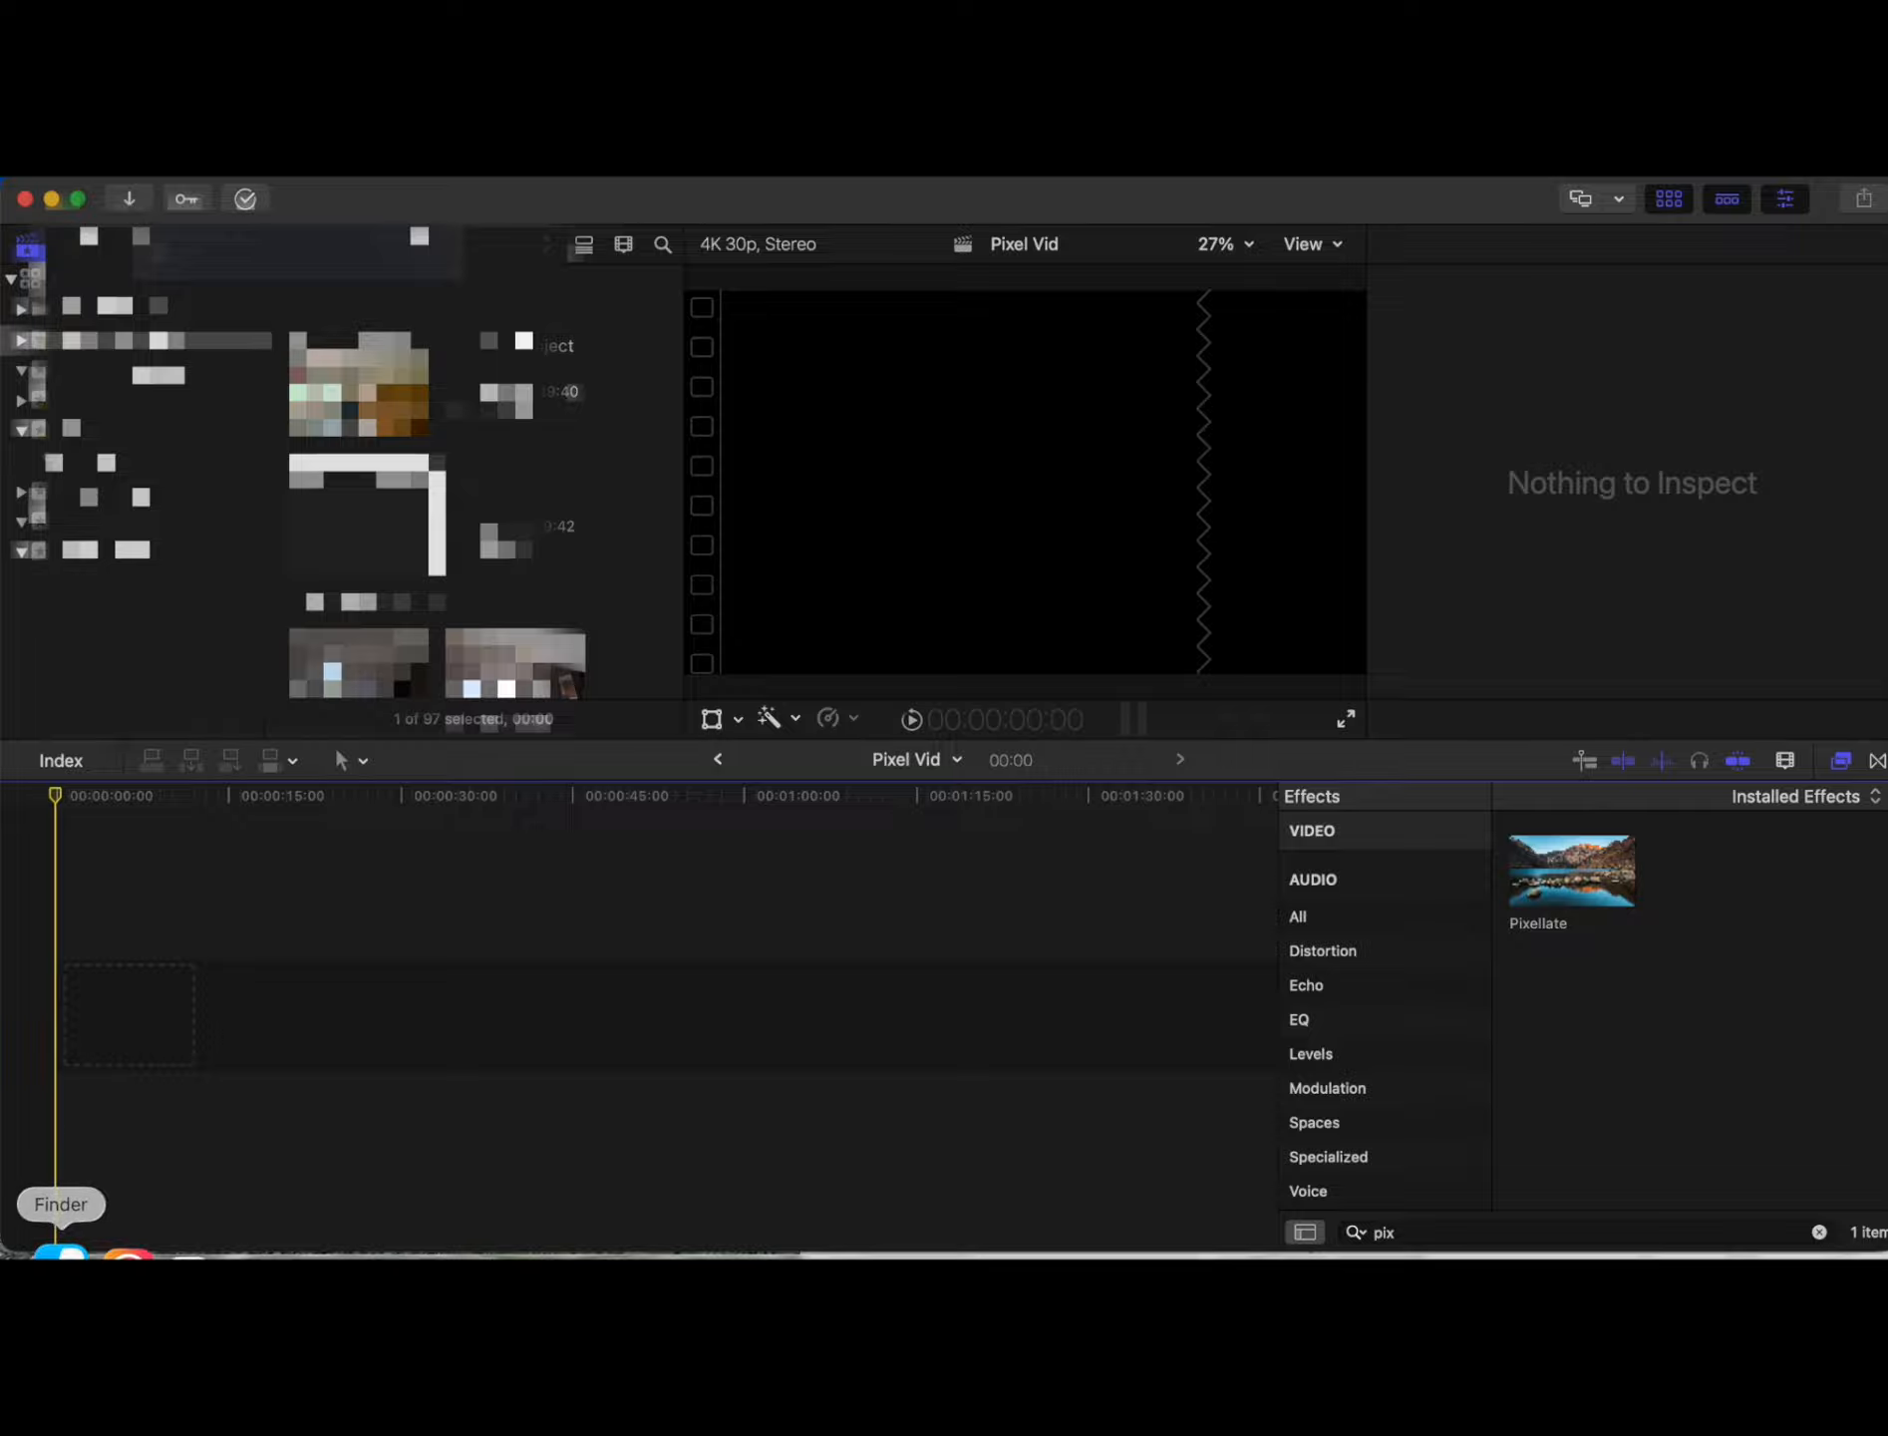
# Step: Add the IMG_2929 clip from Finder to the empty Pixel Vid timeline, accepting the Vertical 2160x3840, 30p project settings
pyautogui.click(57, 1248)
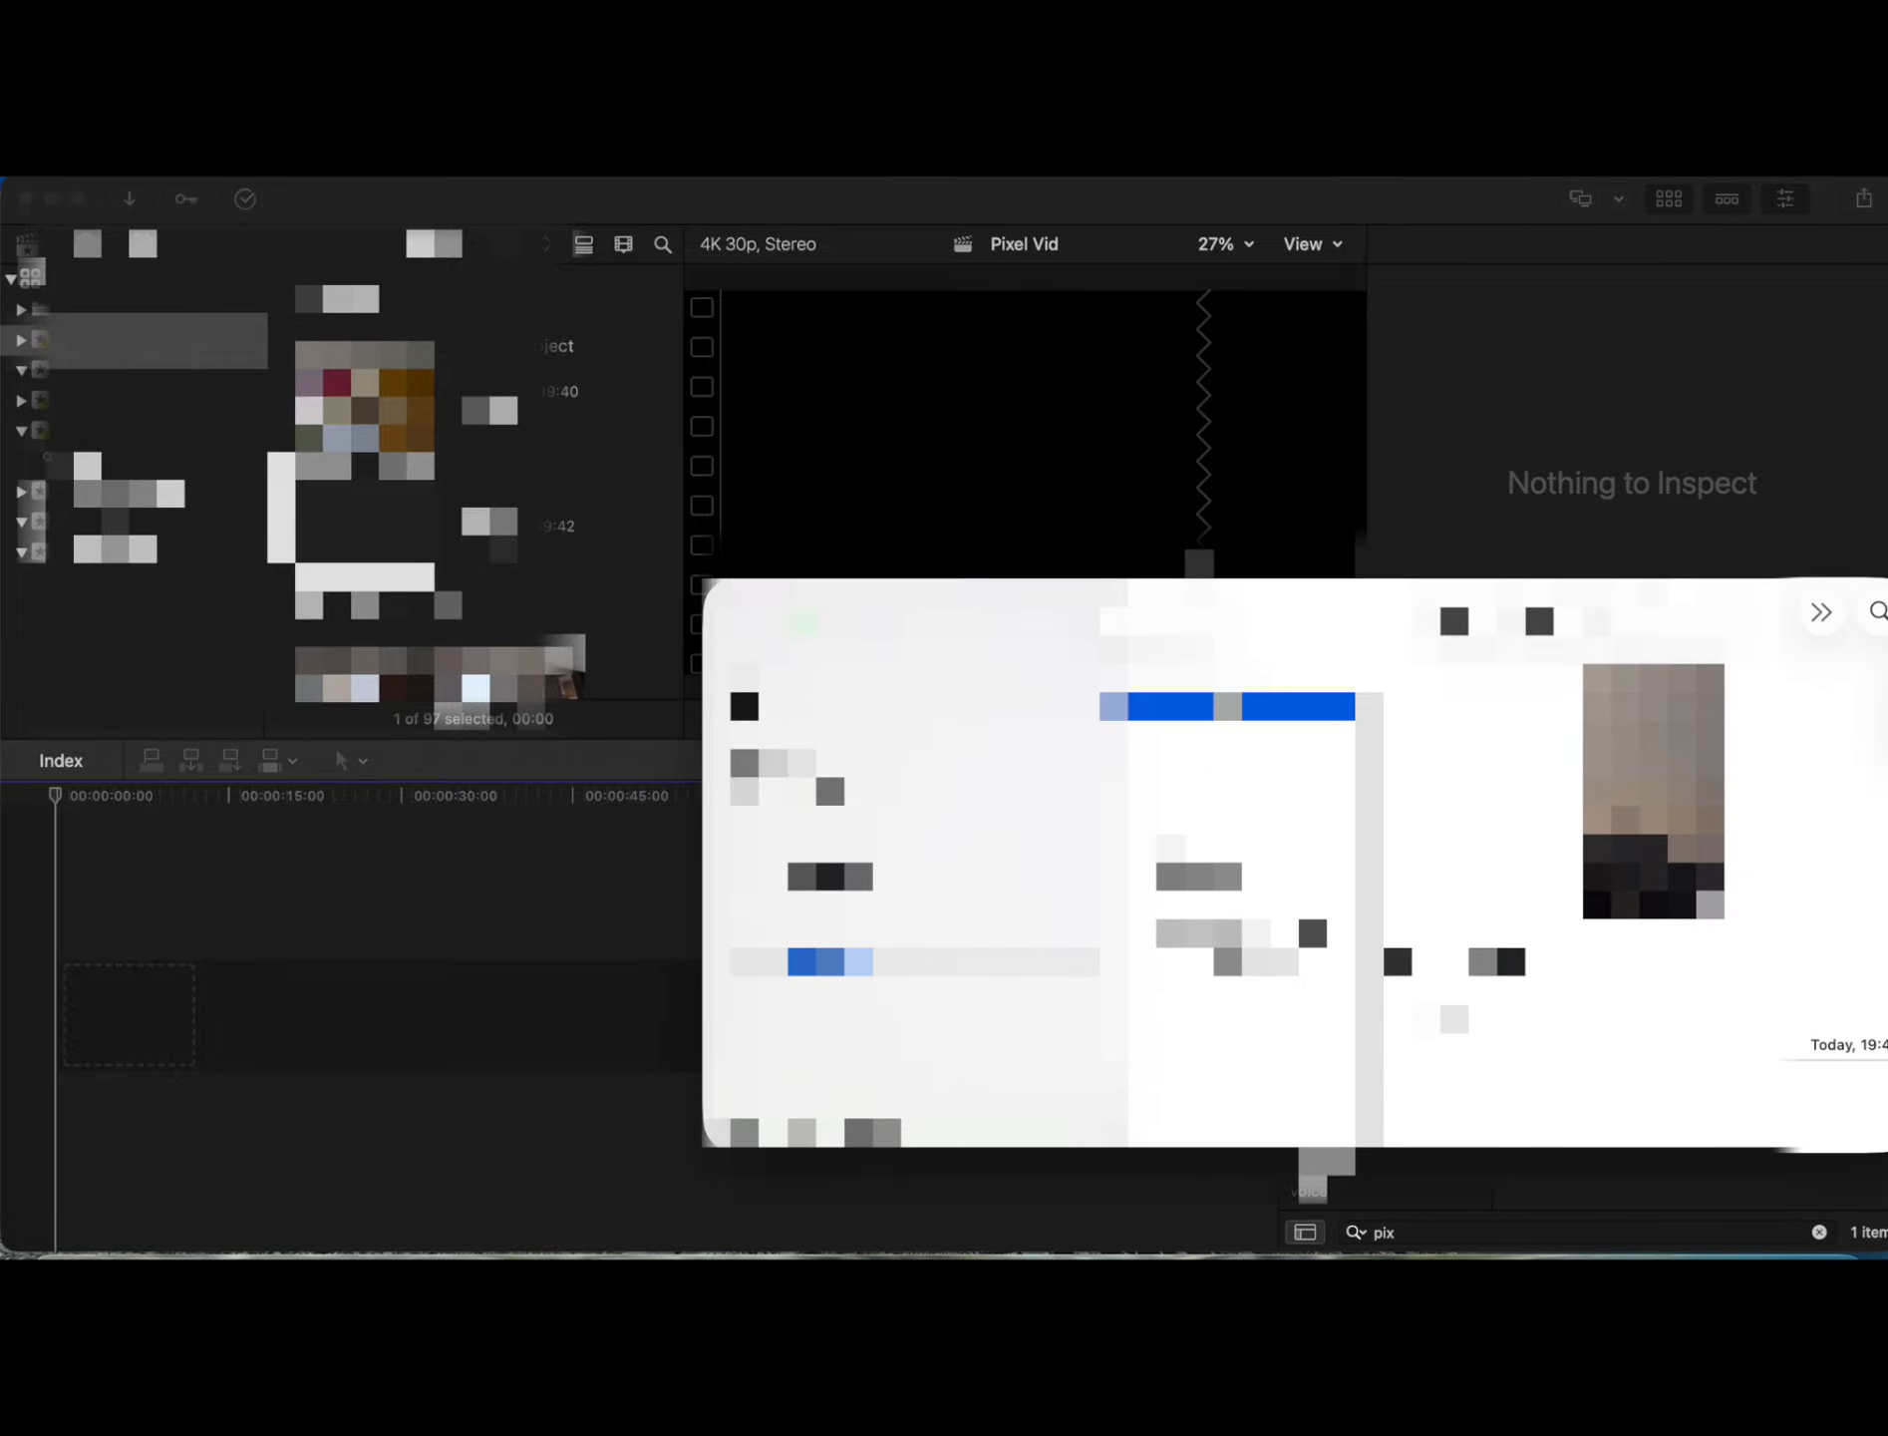
pyautogui.moveTo(1226, 706); pyautogui.dragTo(152, 1022)
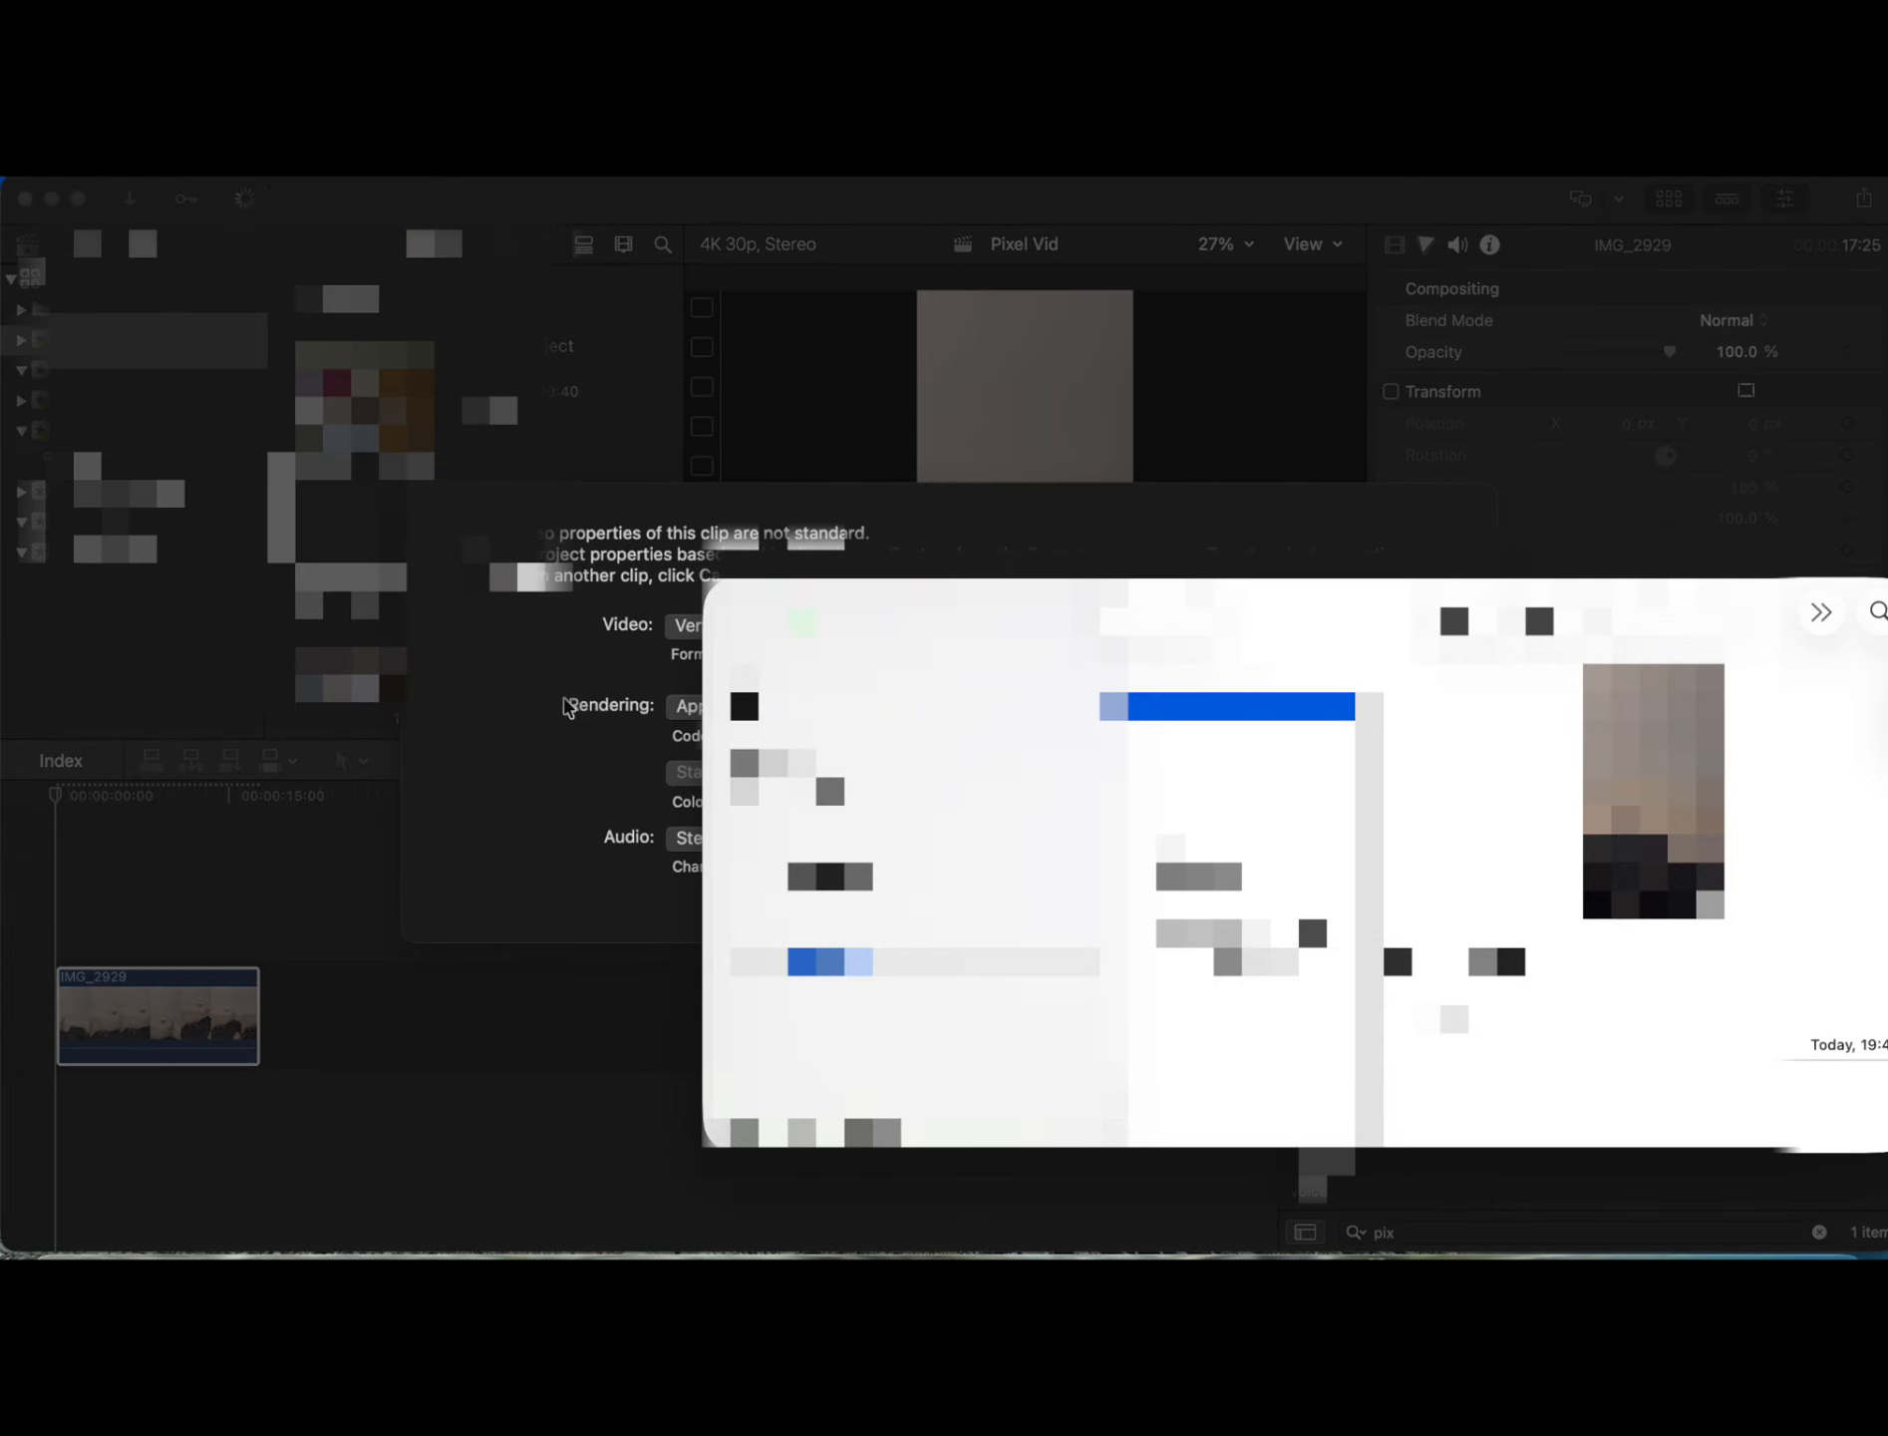
pyautogui.click(832, 552)
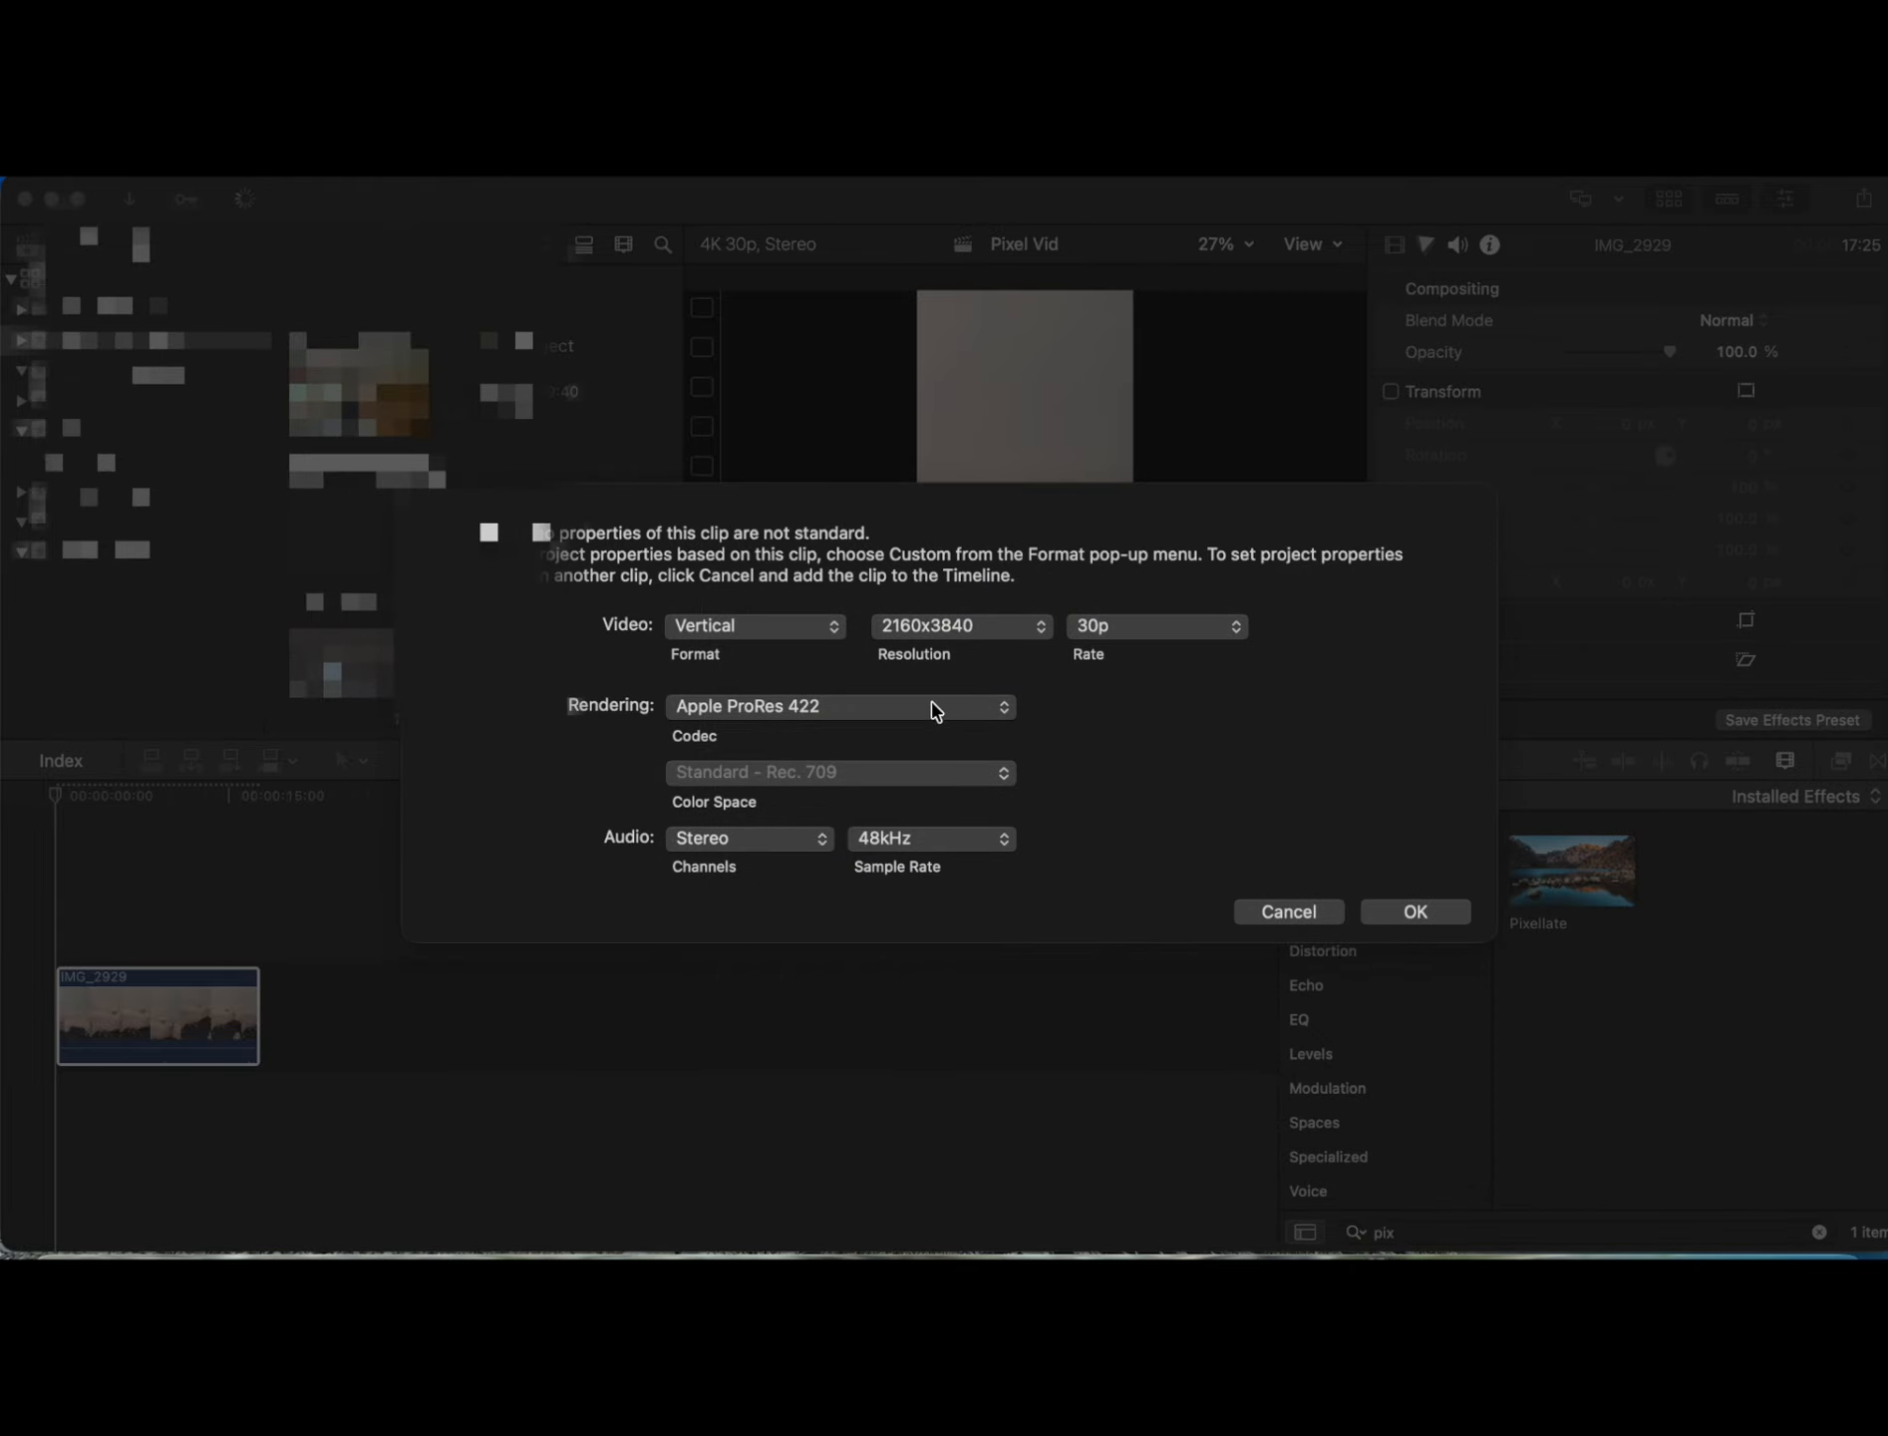
pyautogui.click(1413, 911)
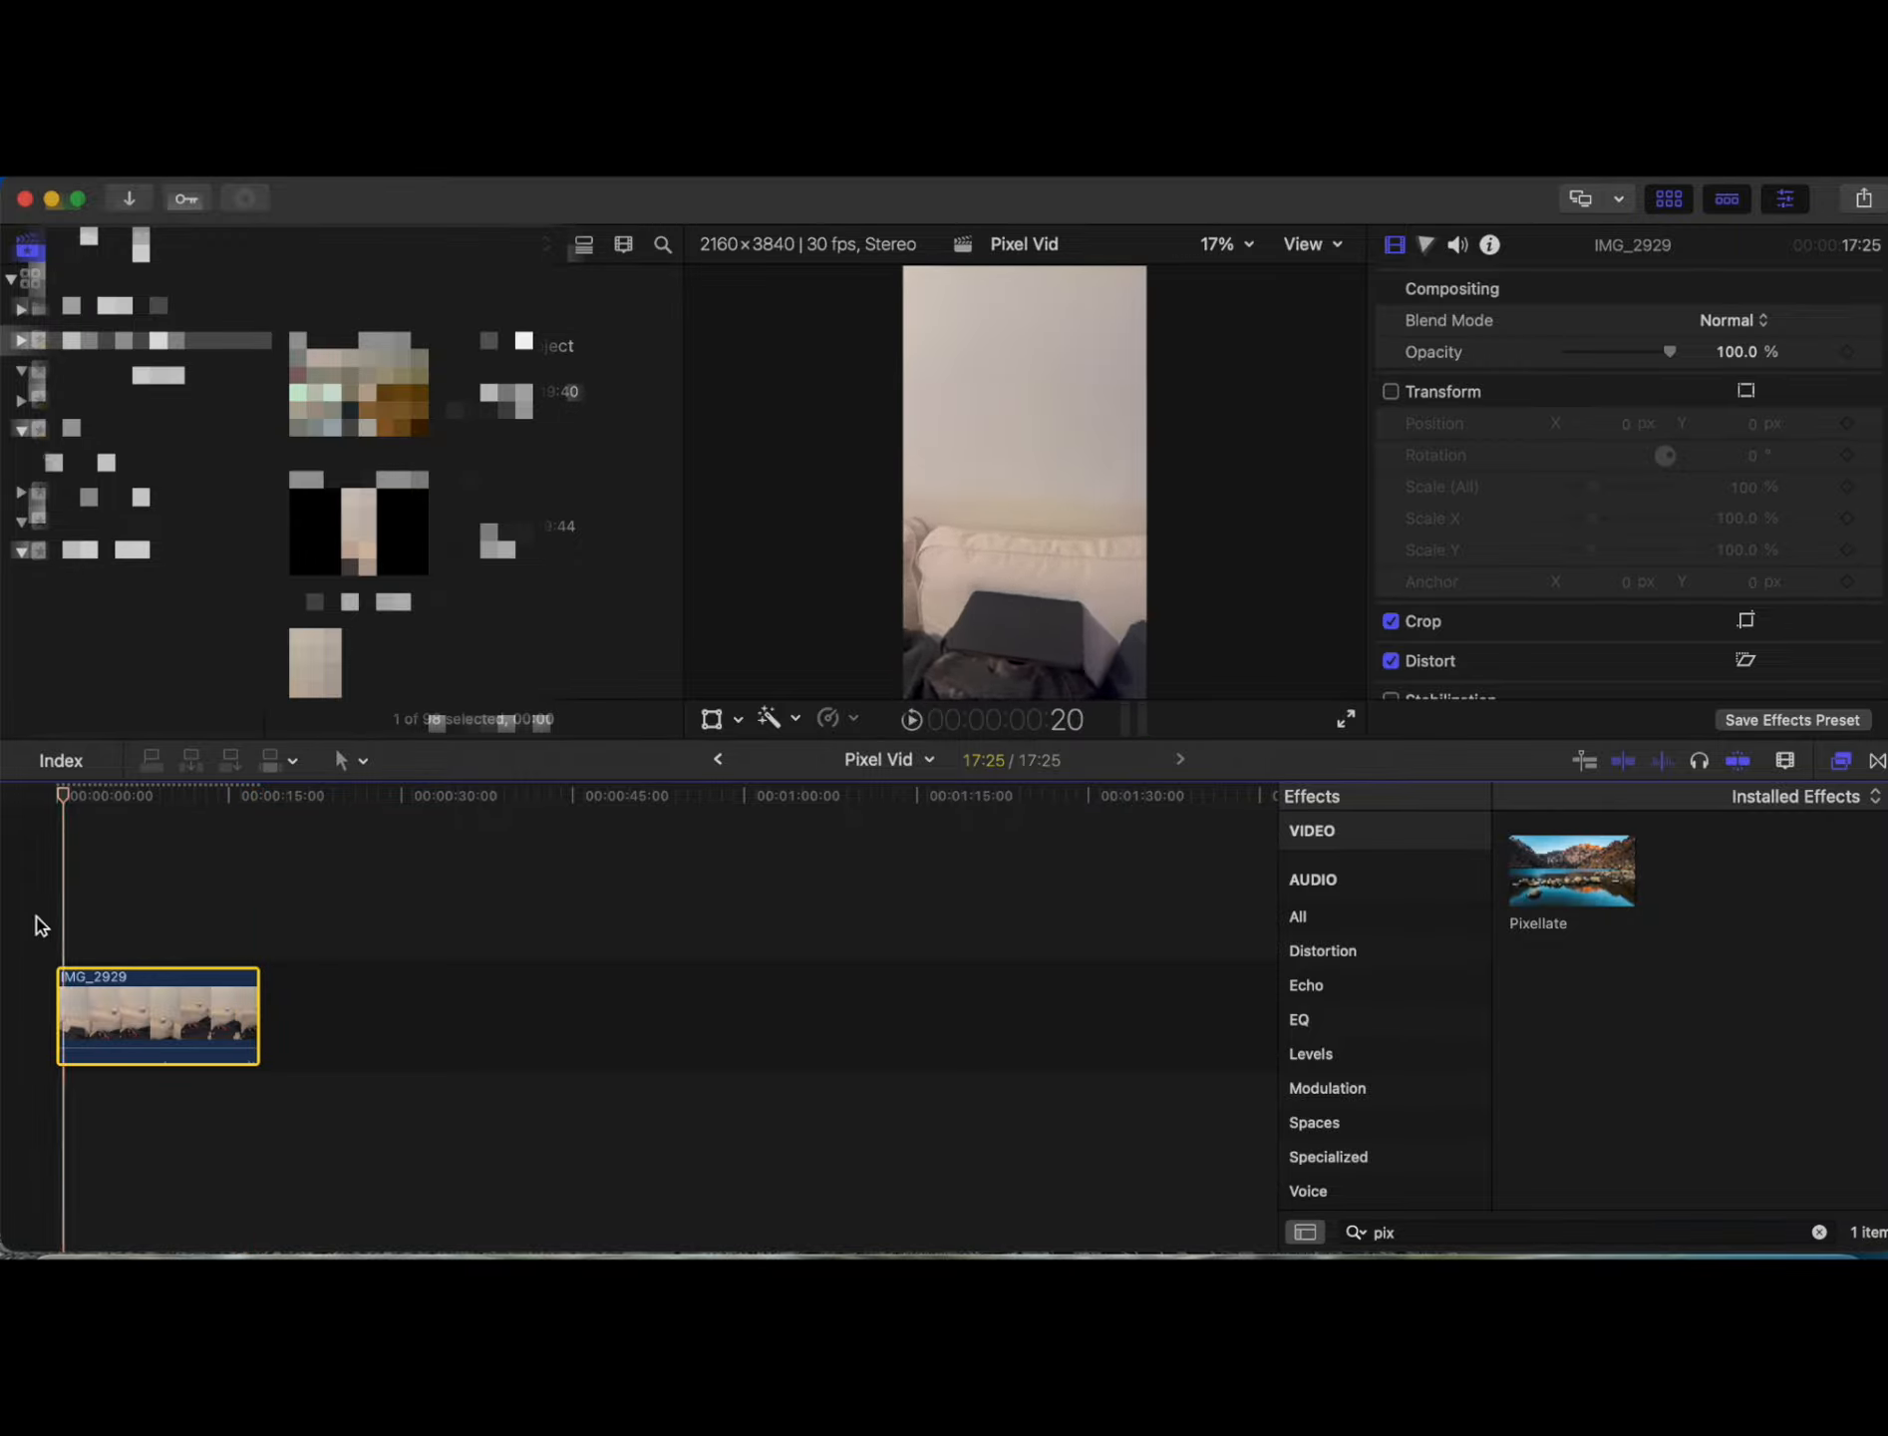
# Step: Duplicate the IMG_2929 clip onto the layer directly above the original, starting at the same time
pyautogui.click(66, 795)
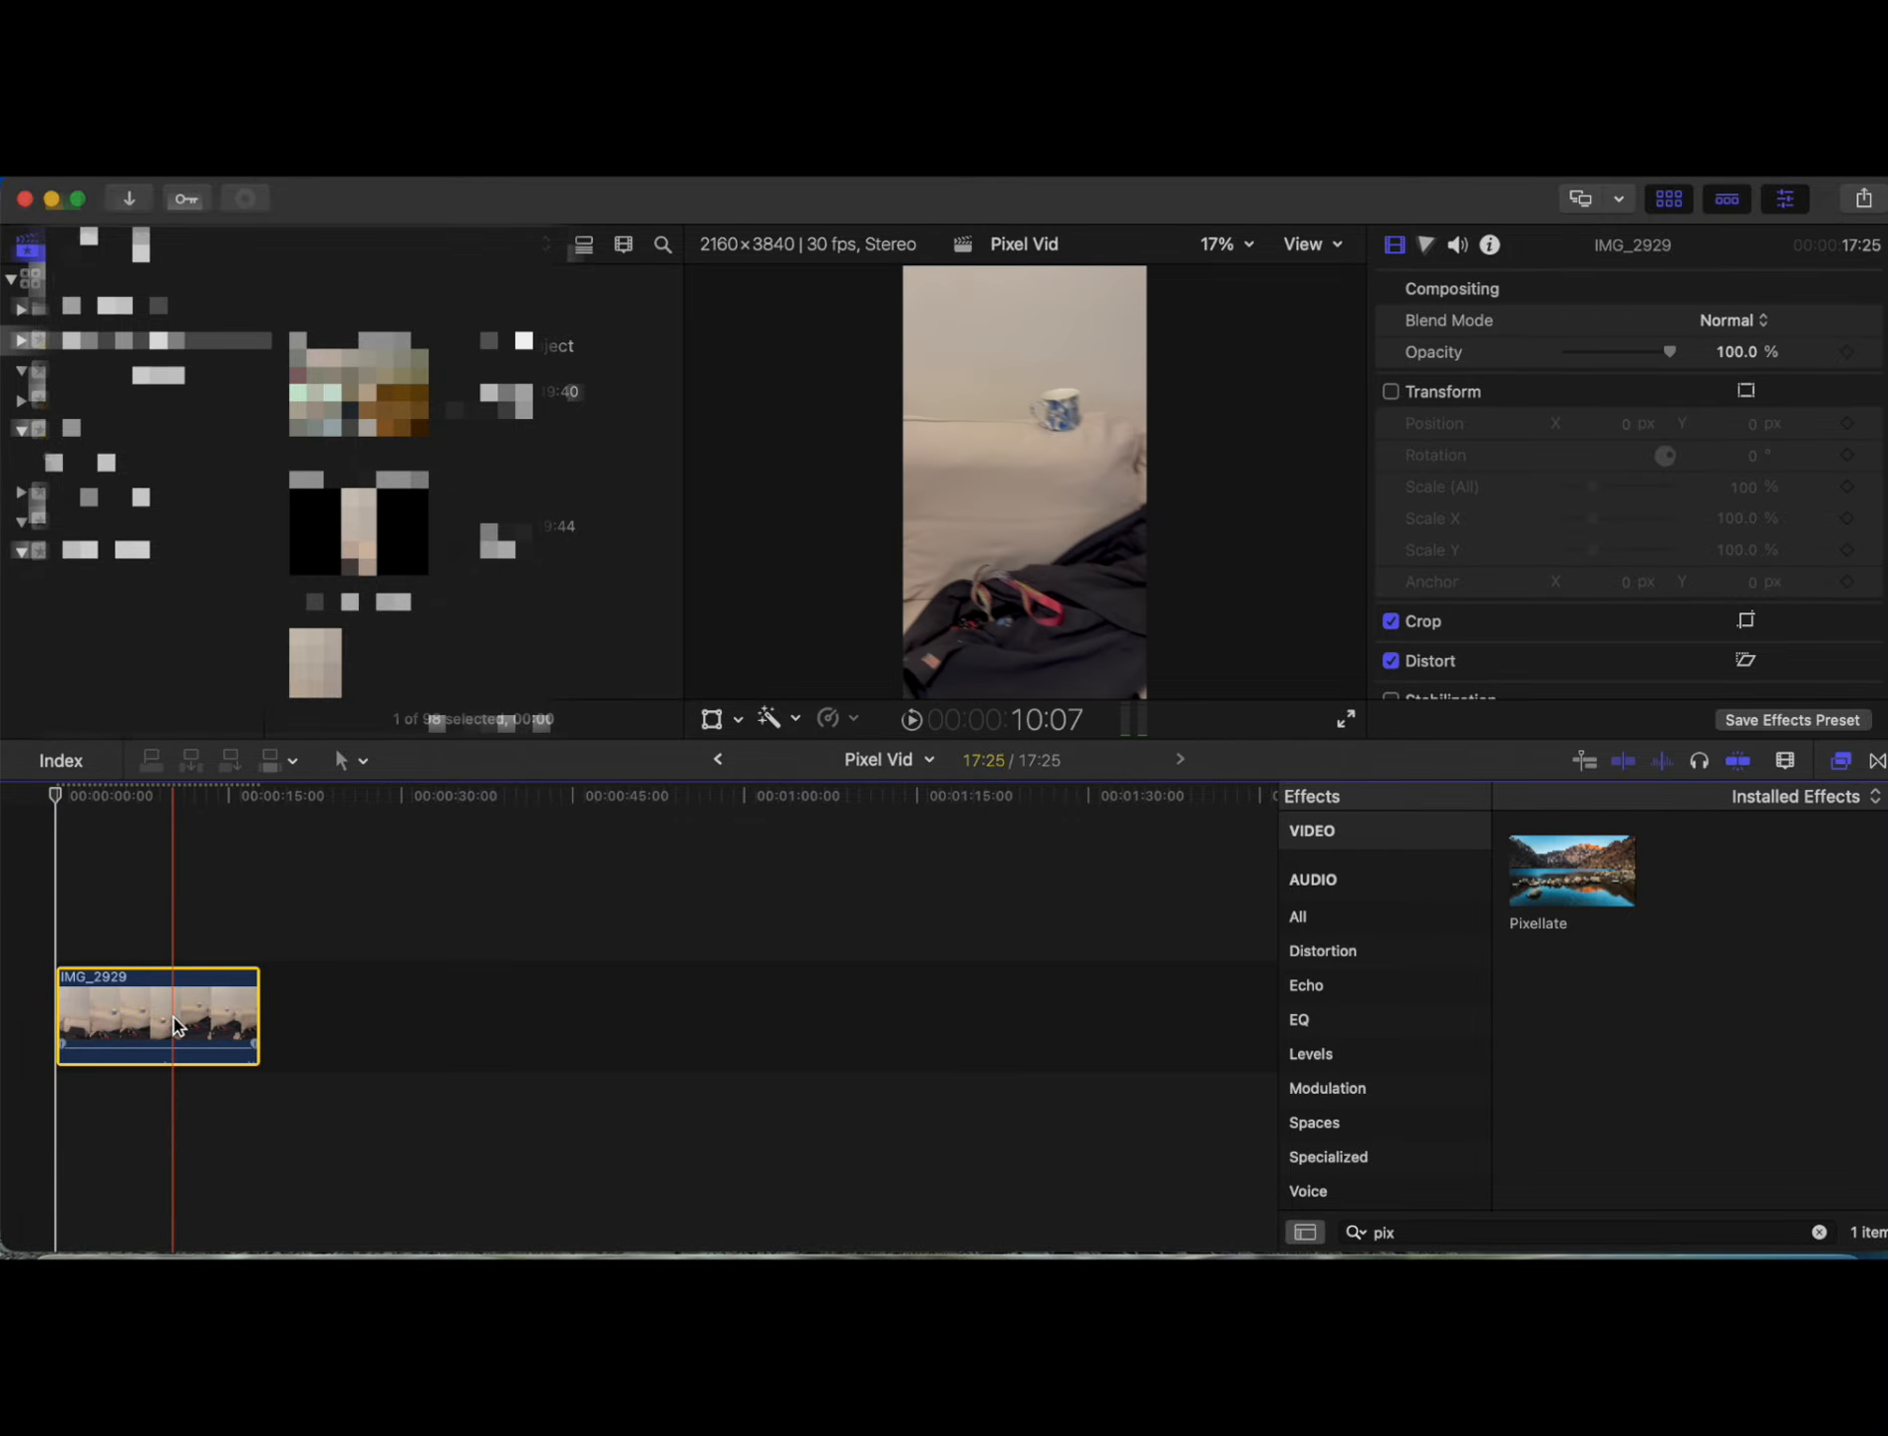
pyautogui.moveTo(179, 1015); pyautogui.dragTo(169, 904)
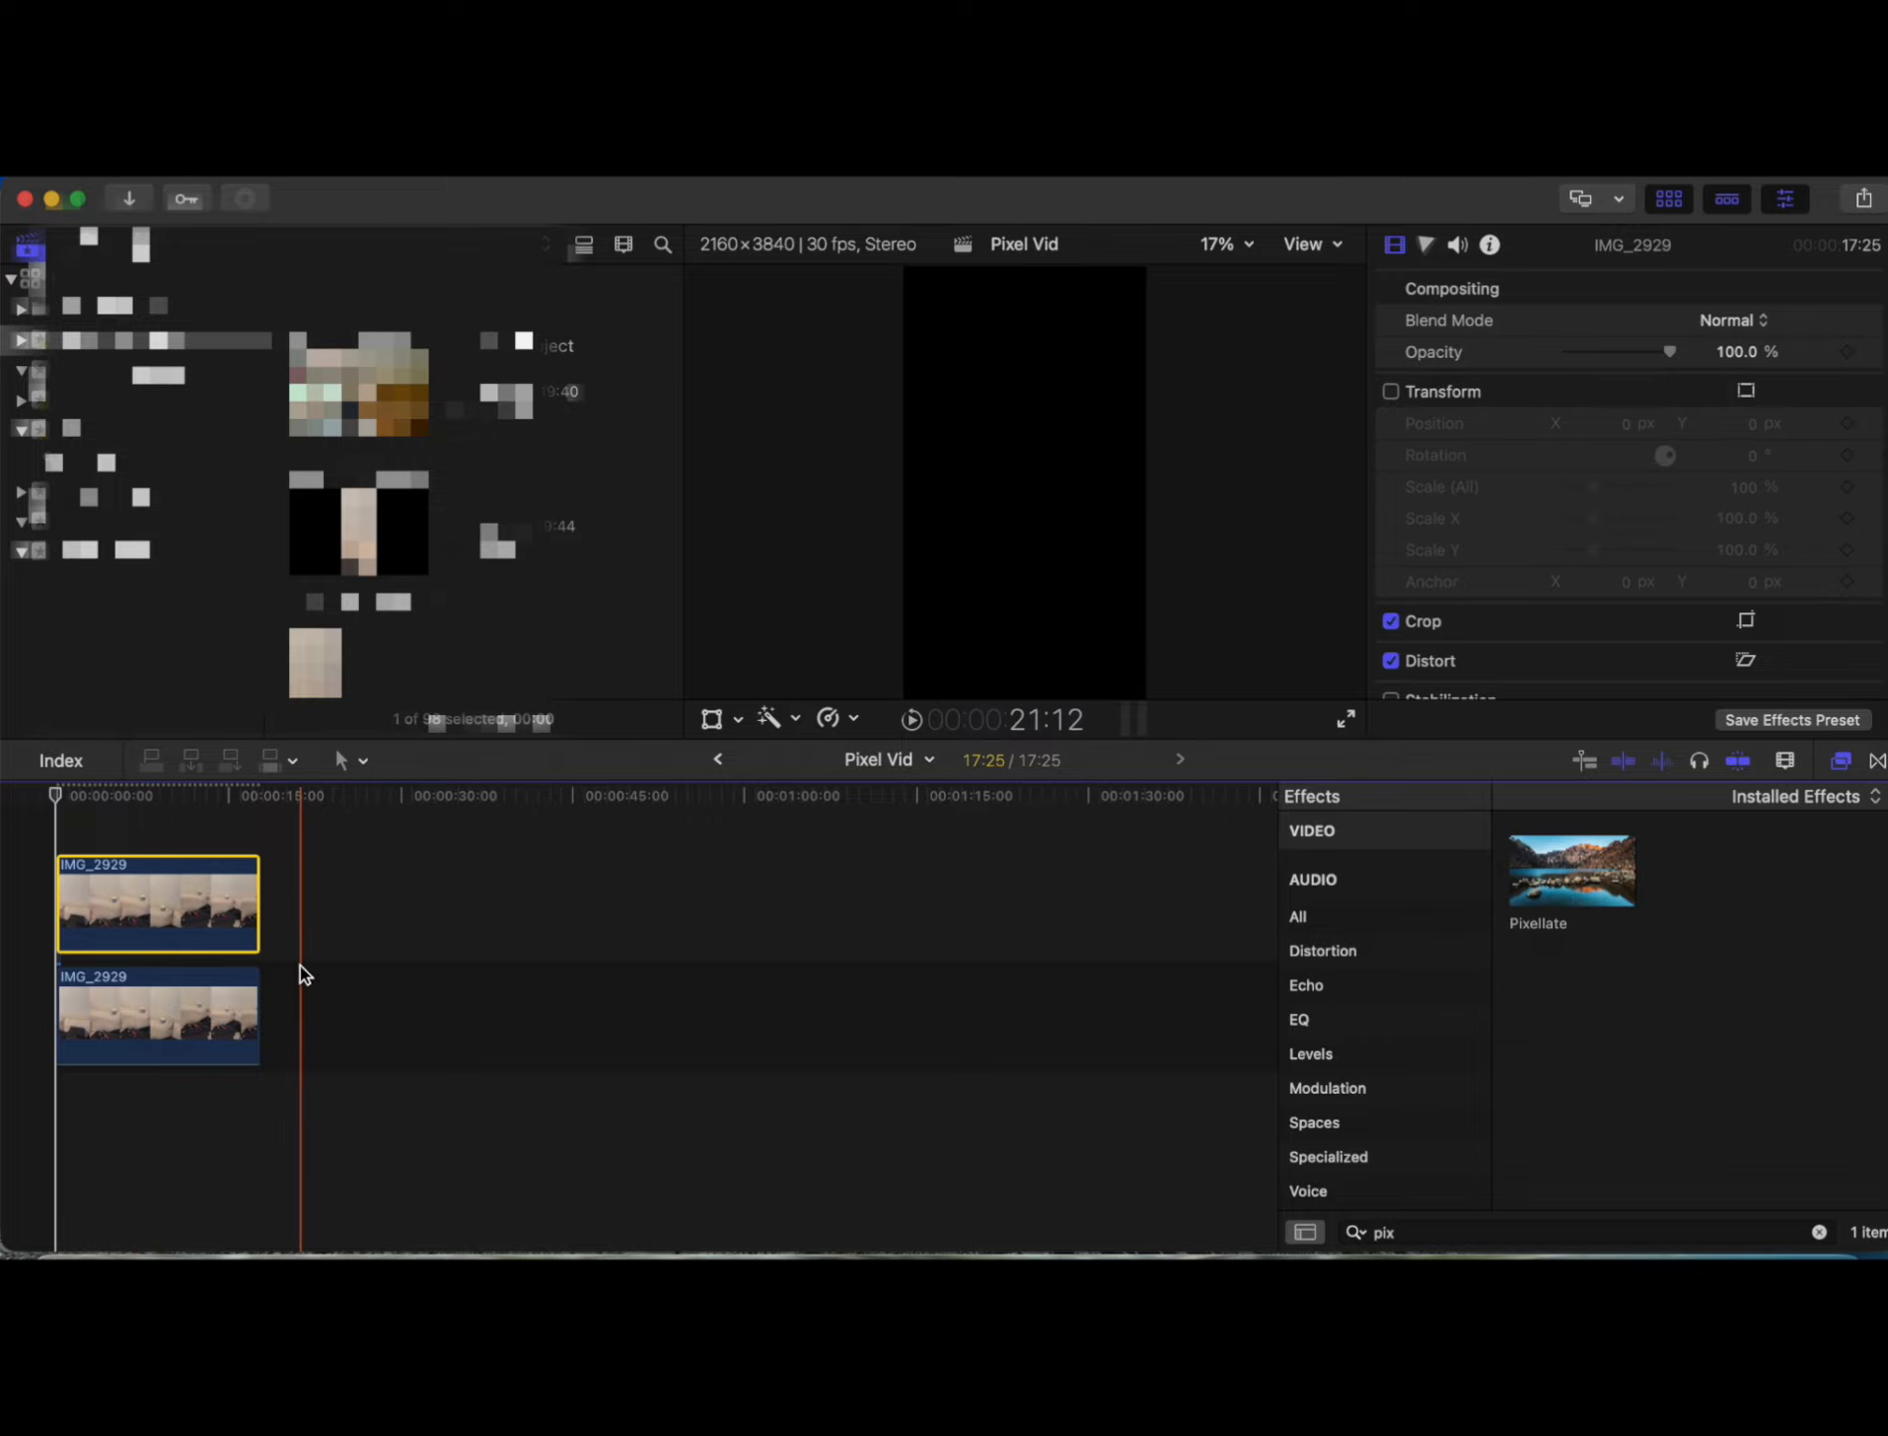
# Step: Split the upper IMG_2929 clip at 1:12 and delete the part before the cut
pyautogui.press('super+equal')
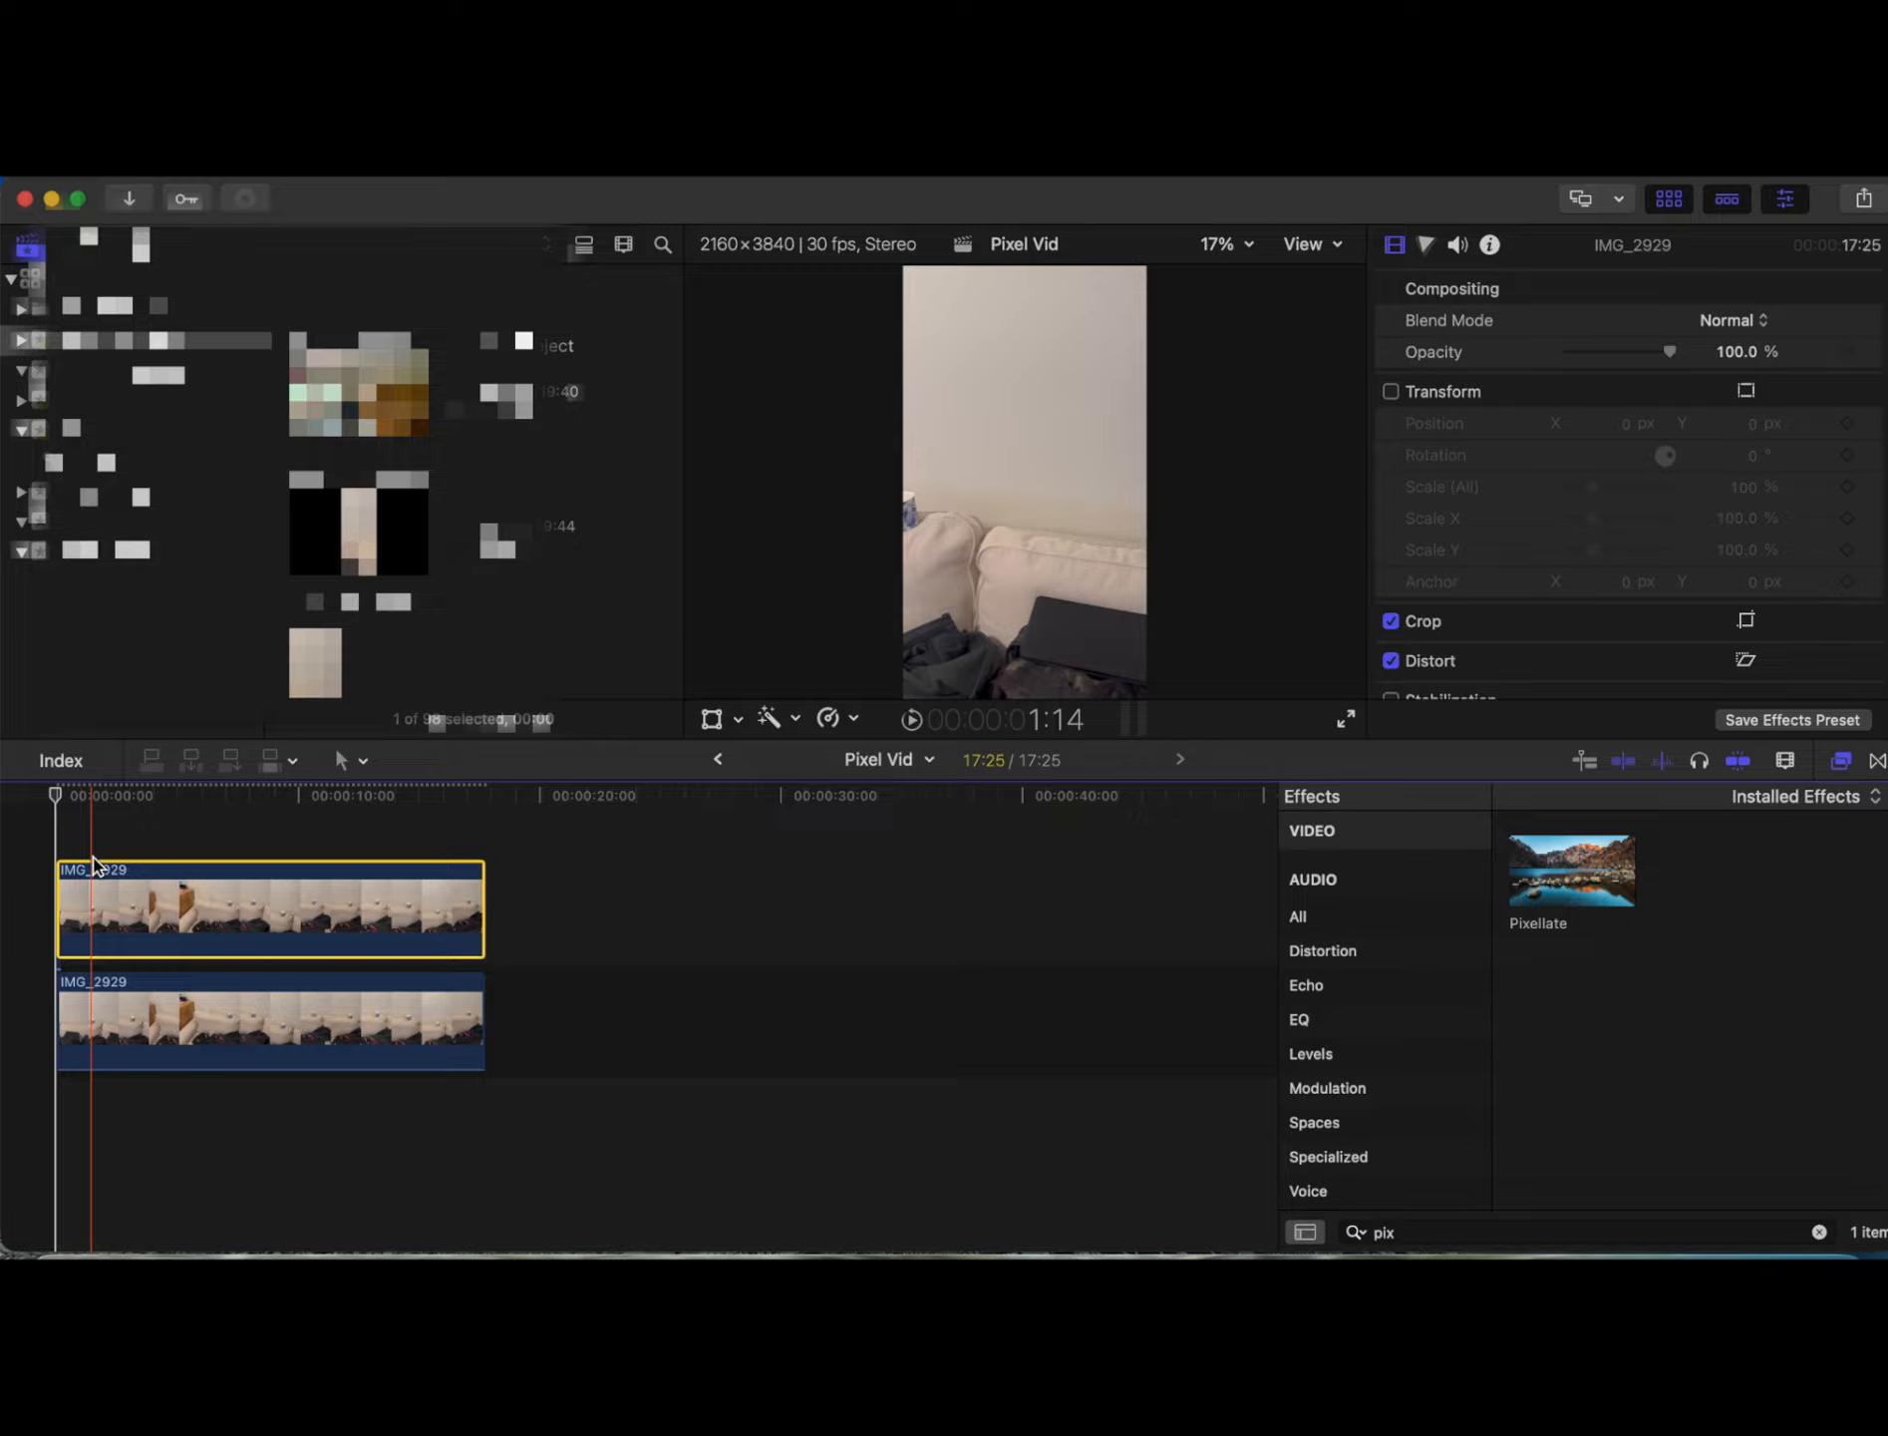
pyautogui.click(87, 855)
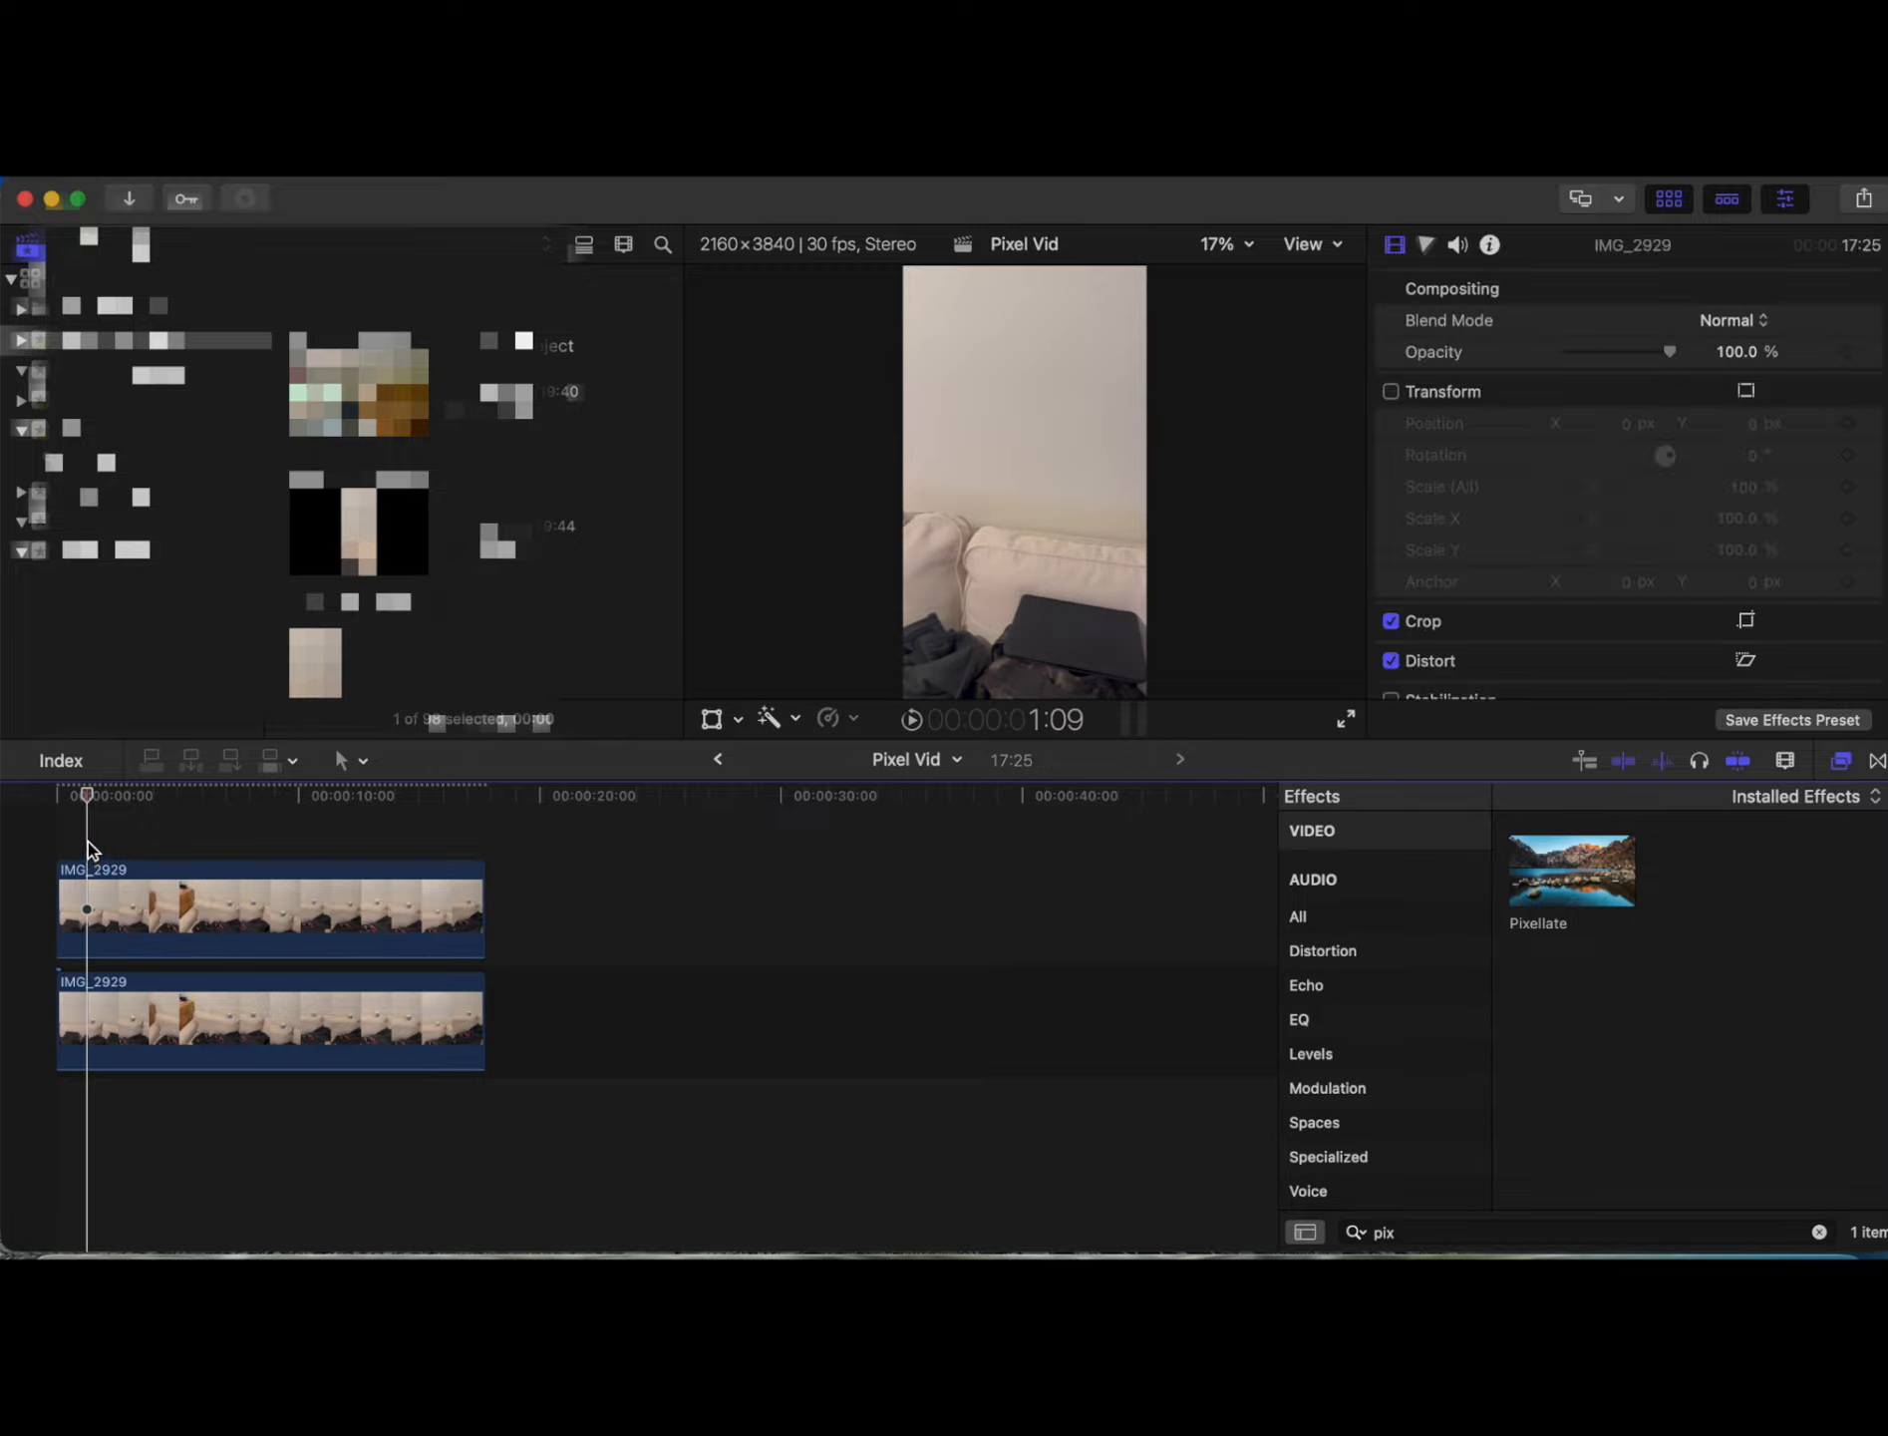
pyautogui.moveTo(86, 794); pyautogui.dragTo(92, 795)
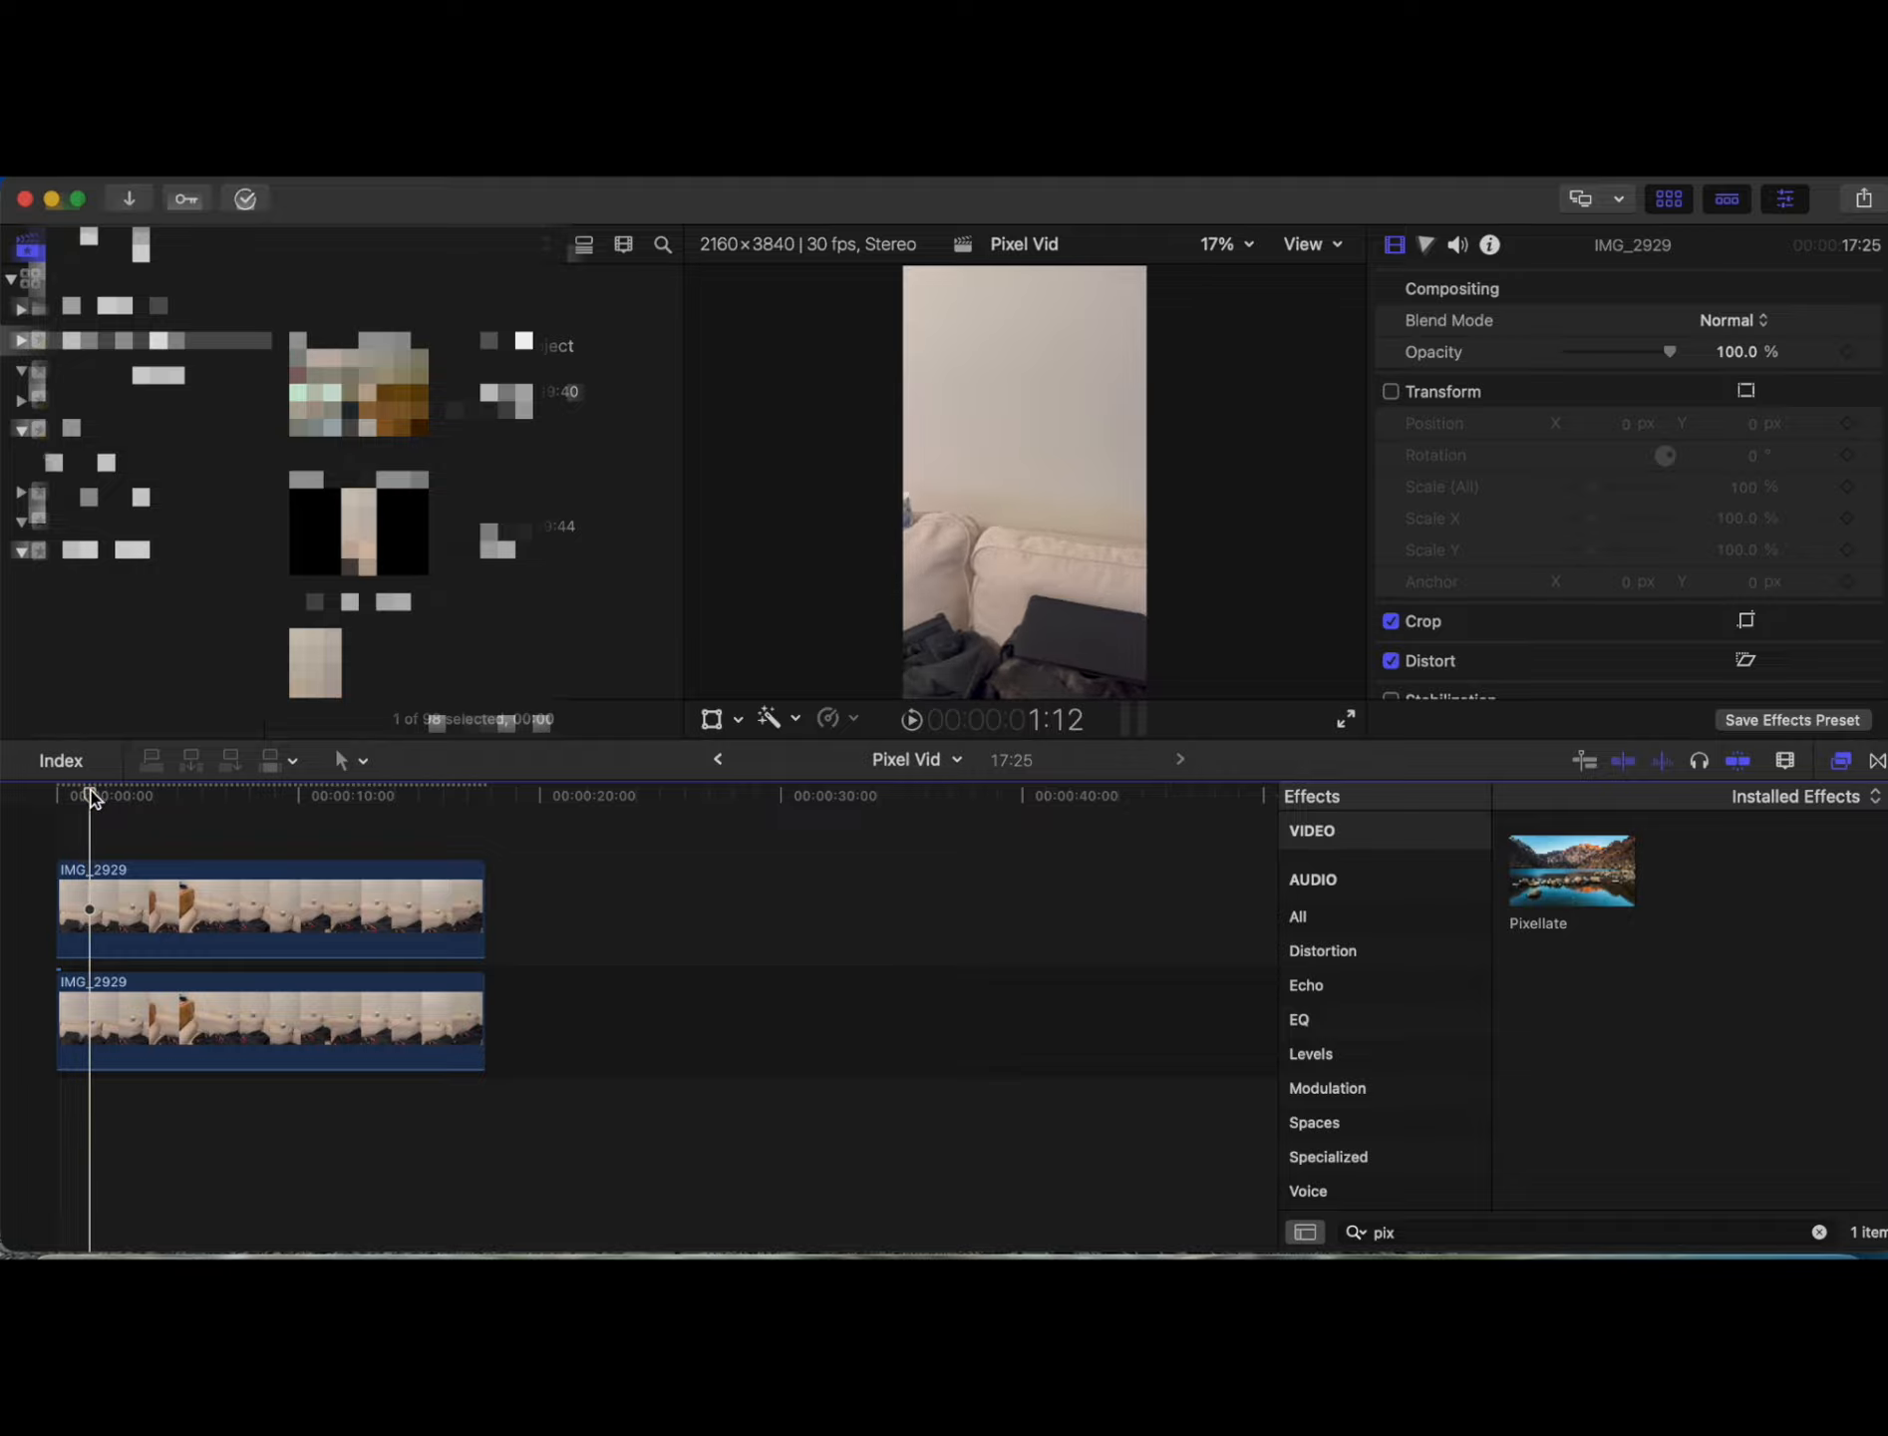
pyautogui.click(90, 880)
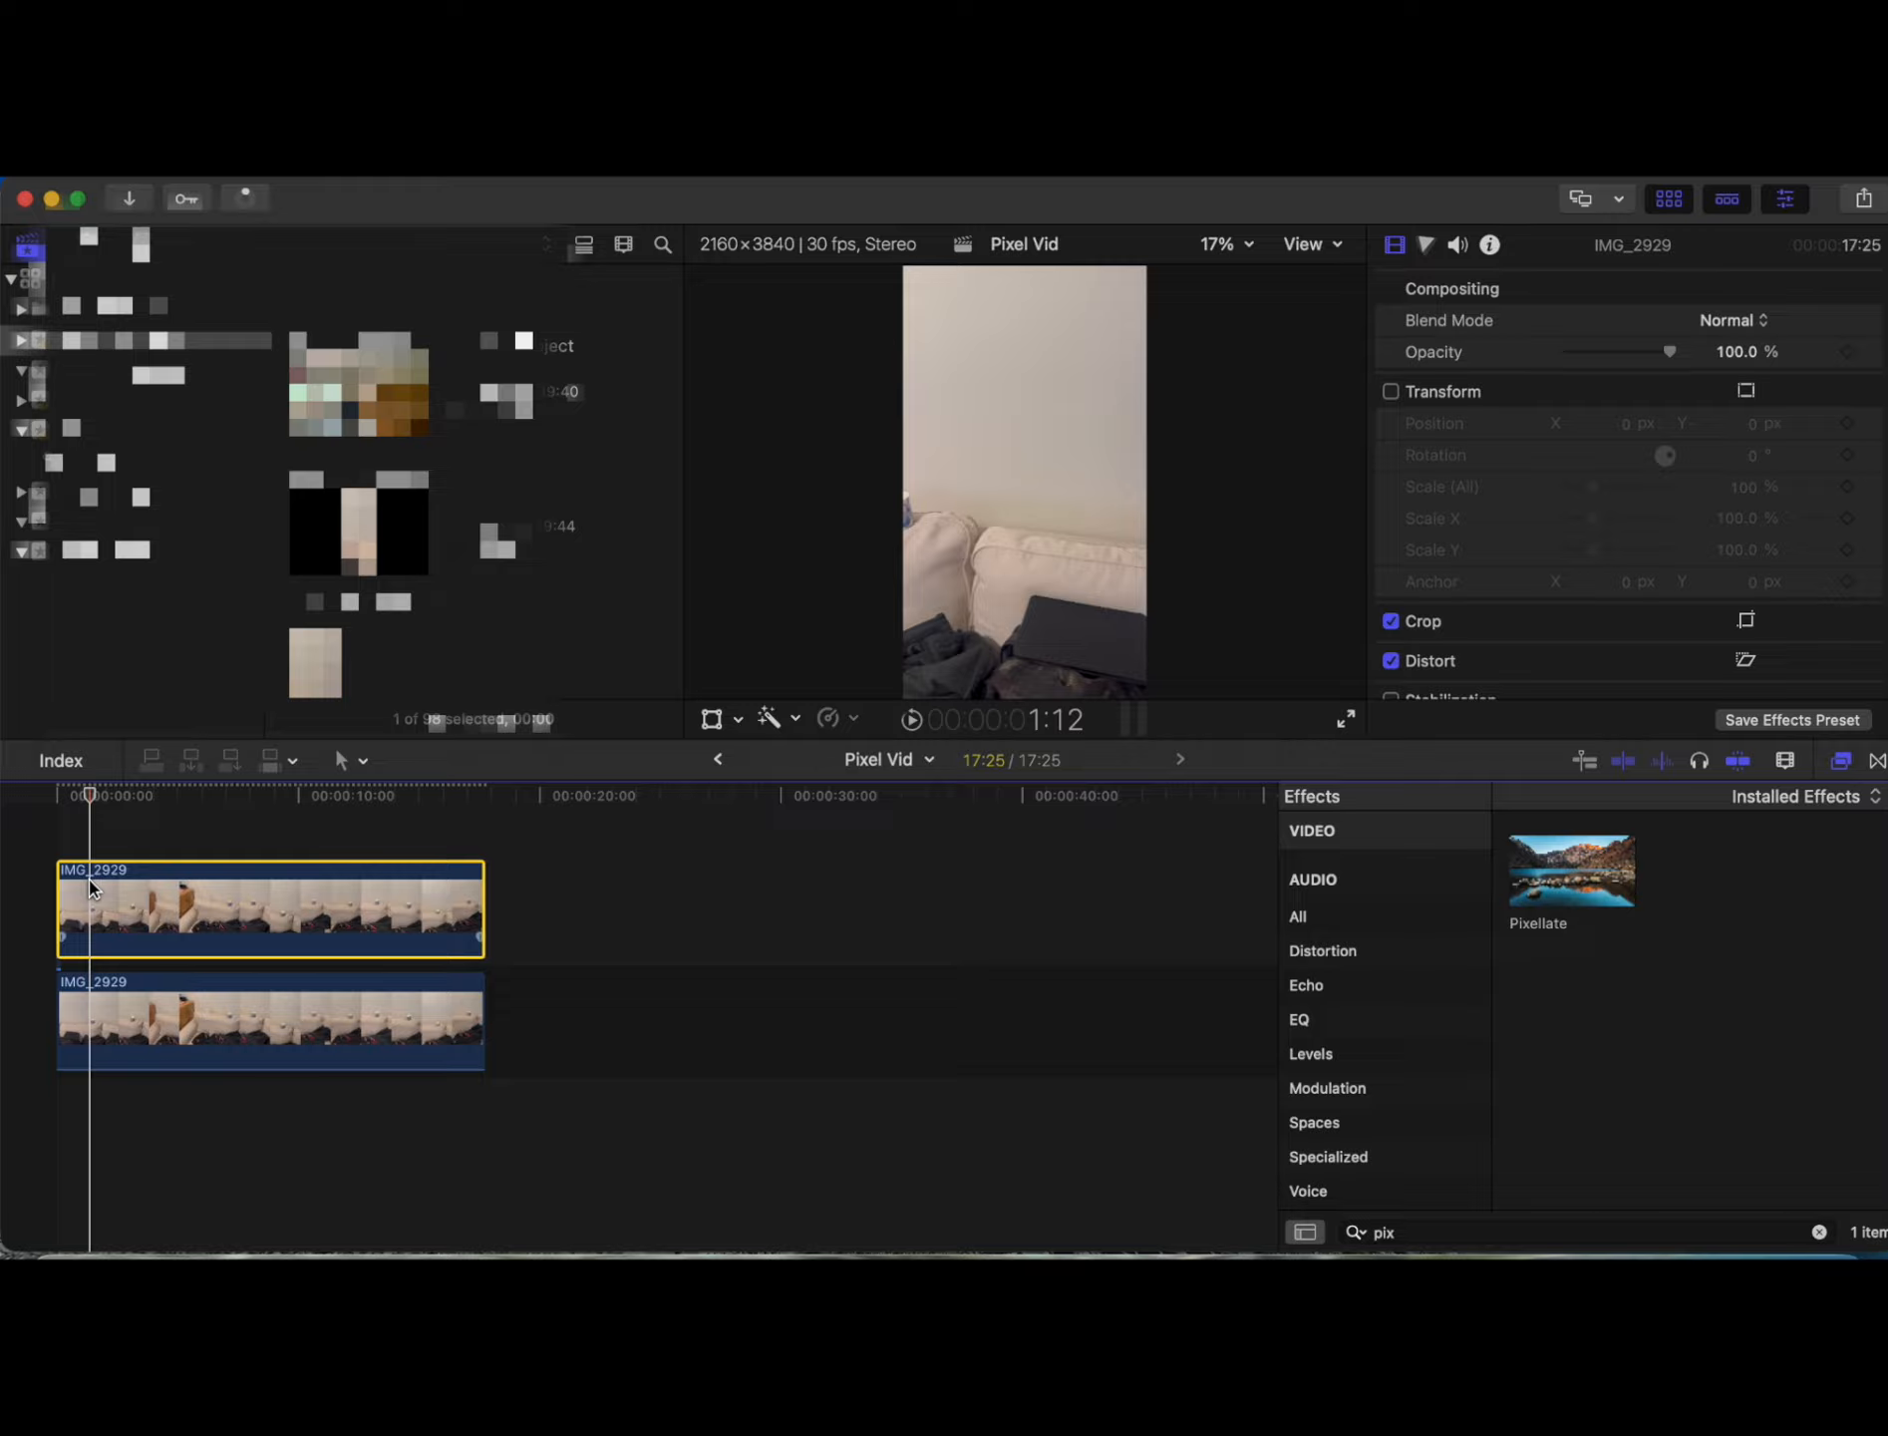
pyautogui.press('super+b')
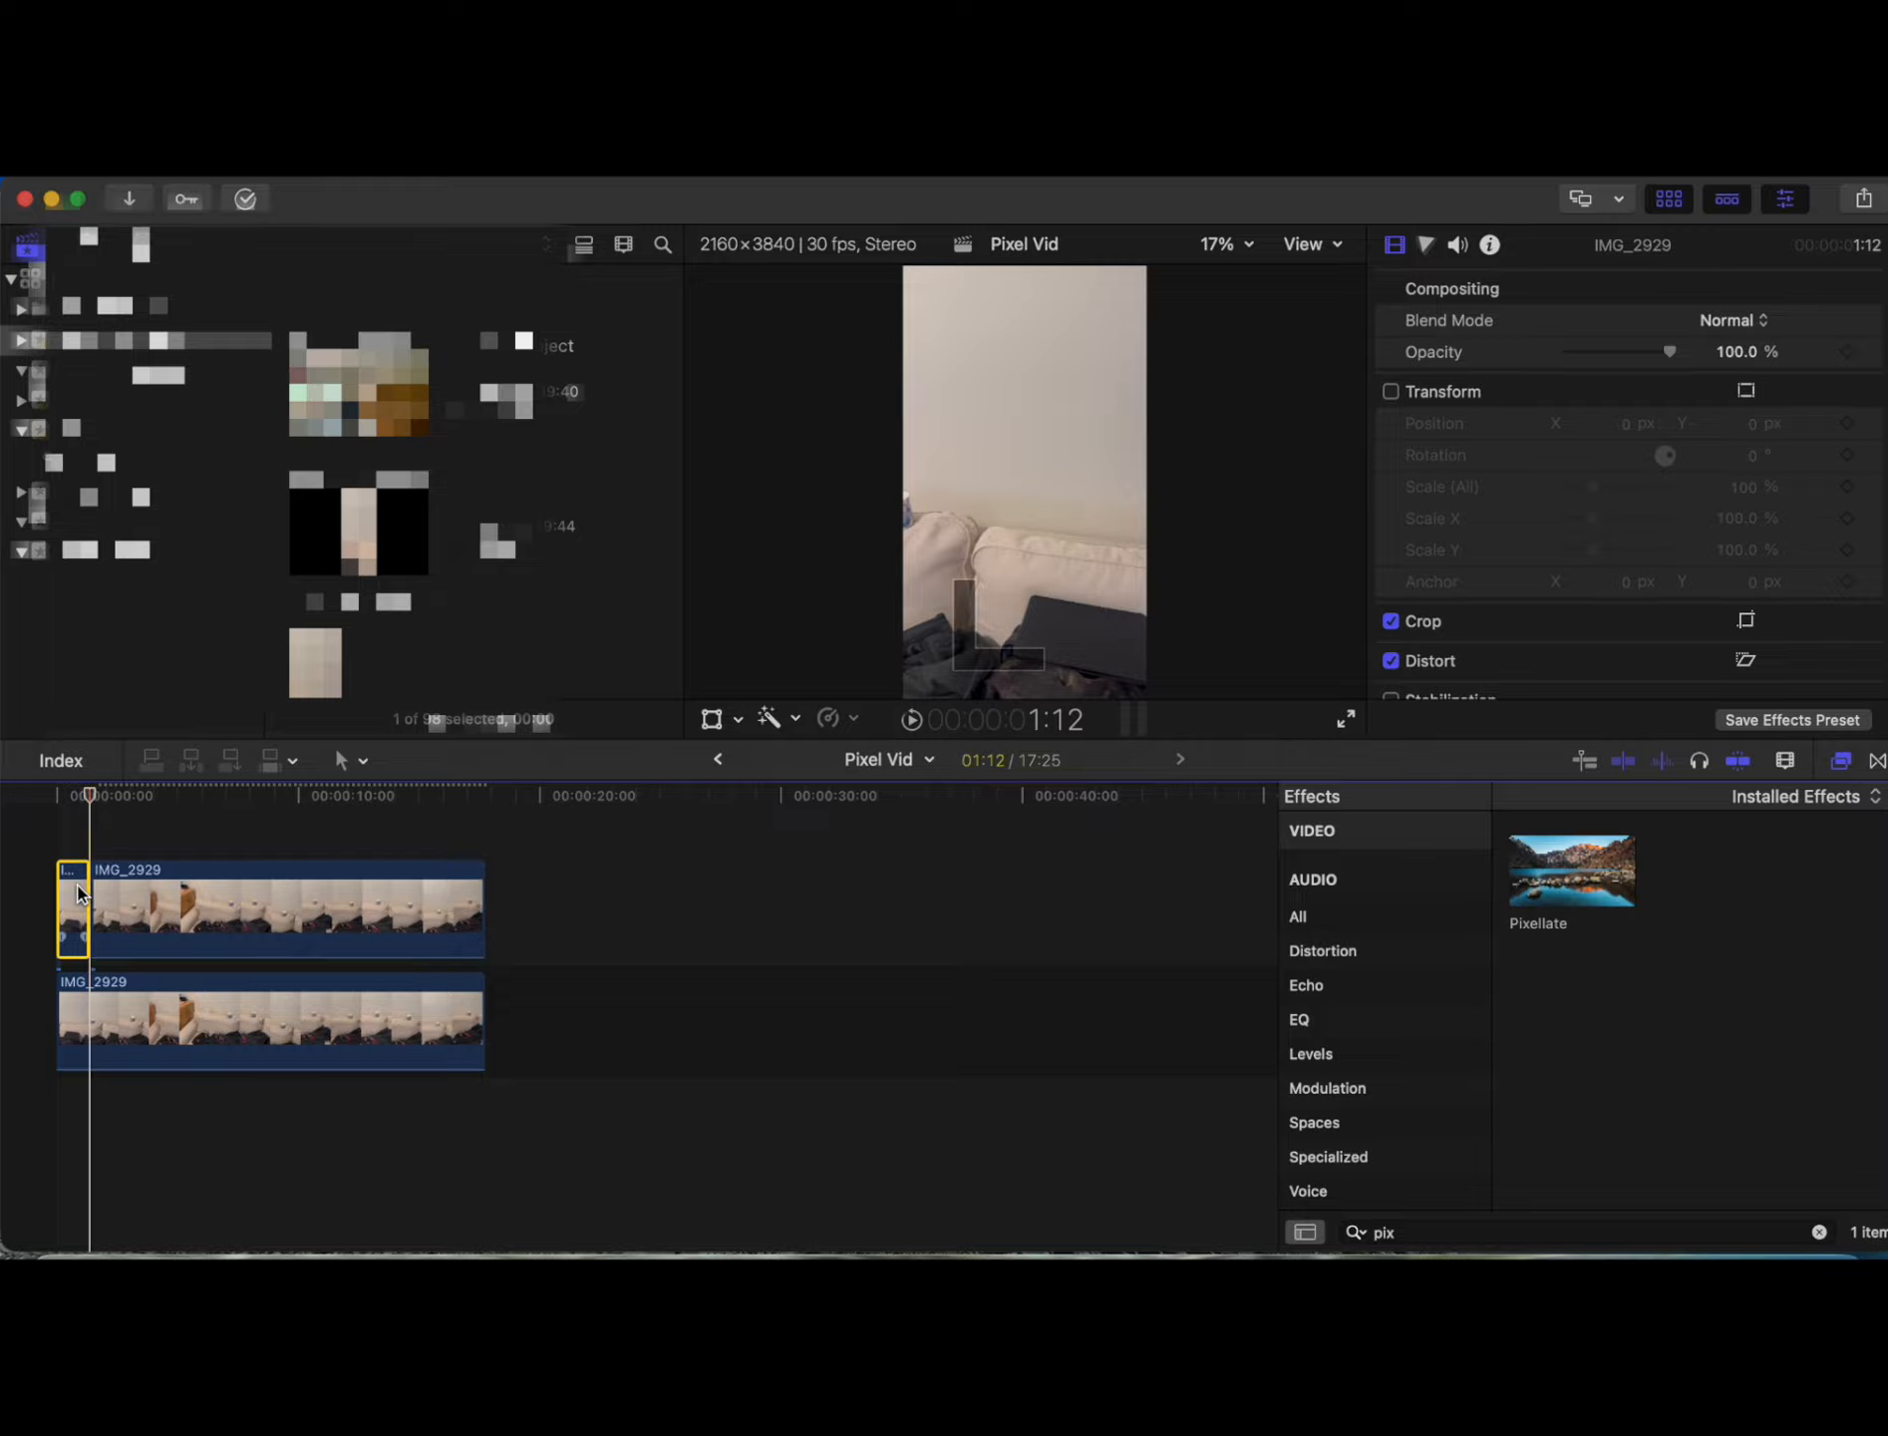
pyautogui.press('Delete')
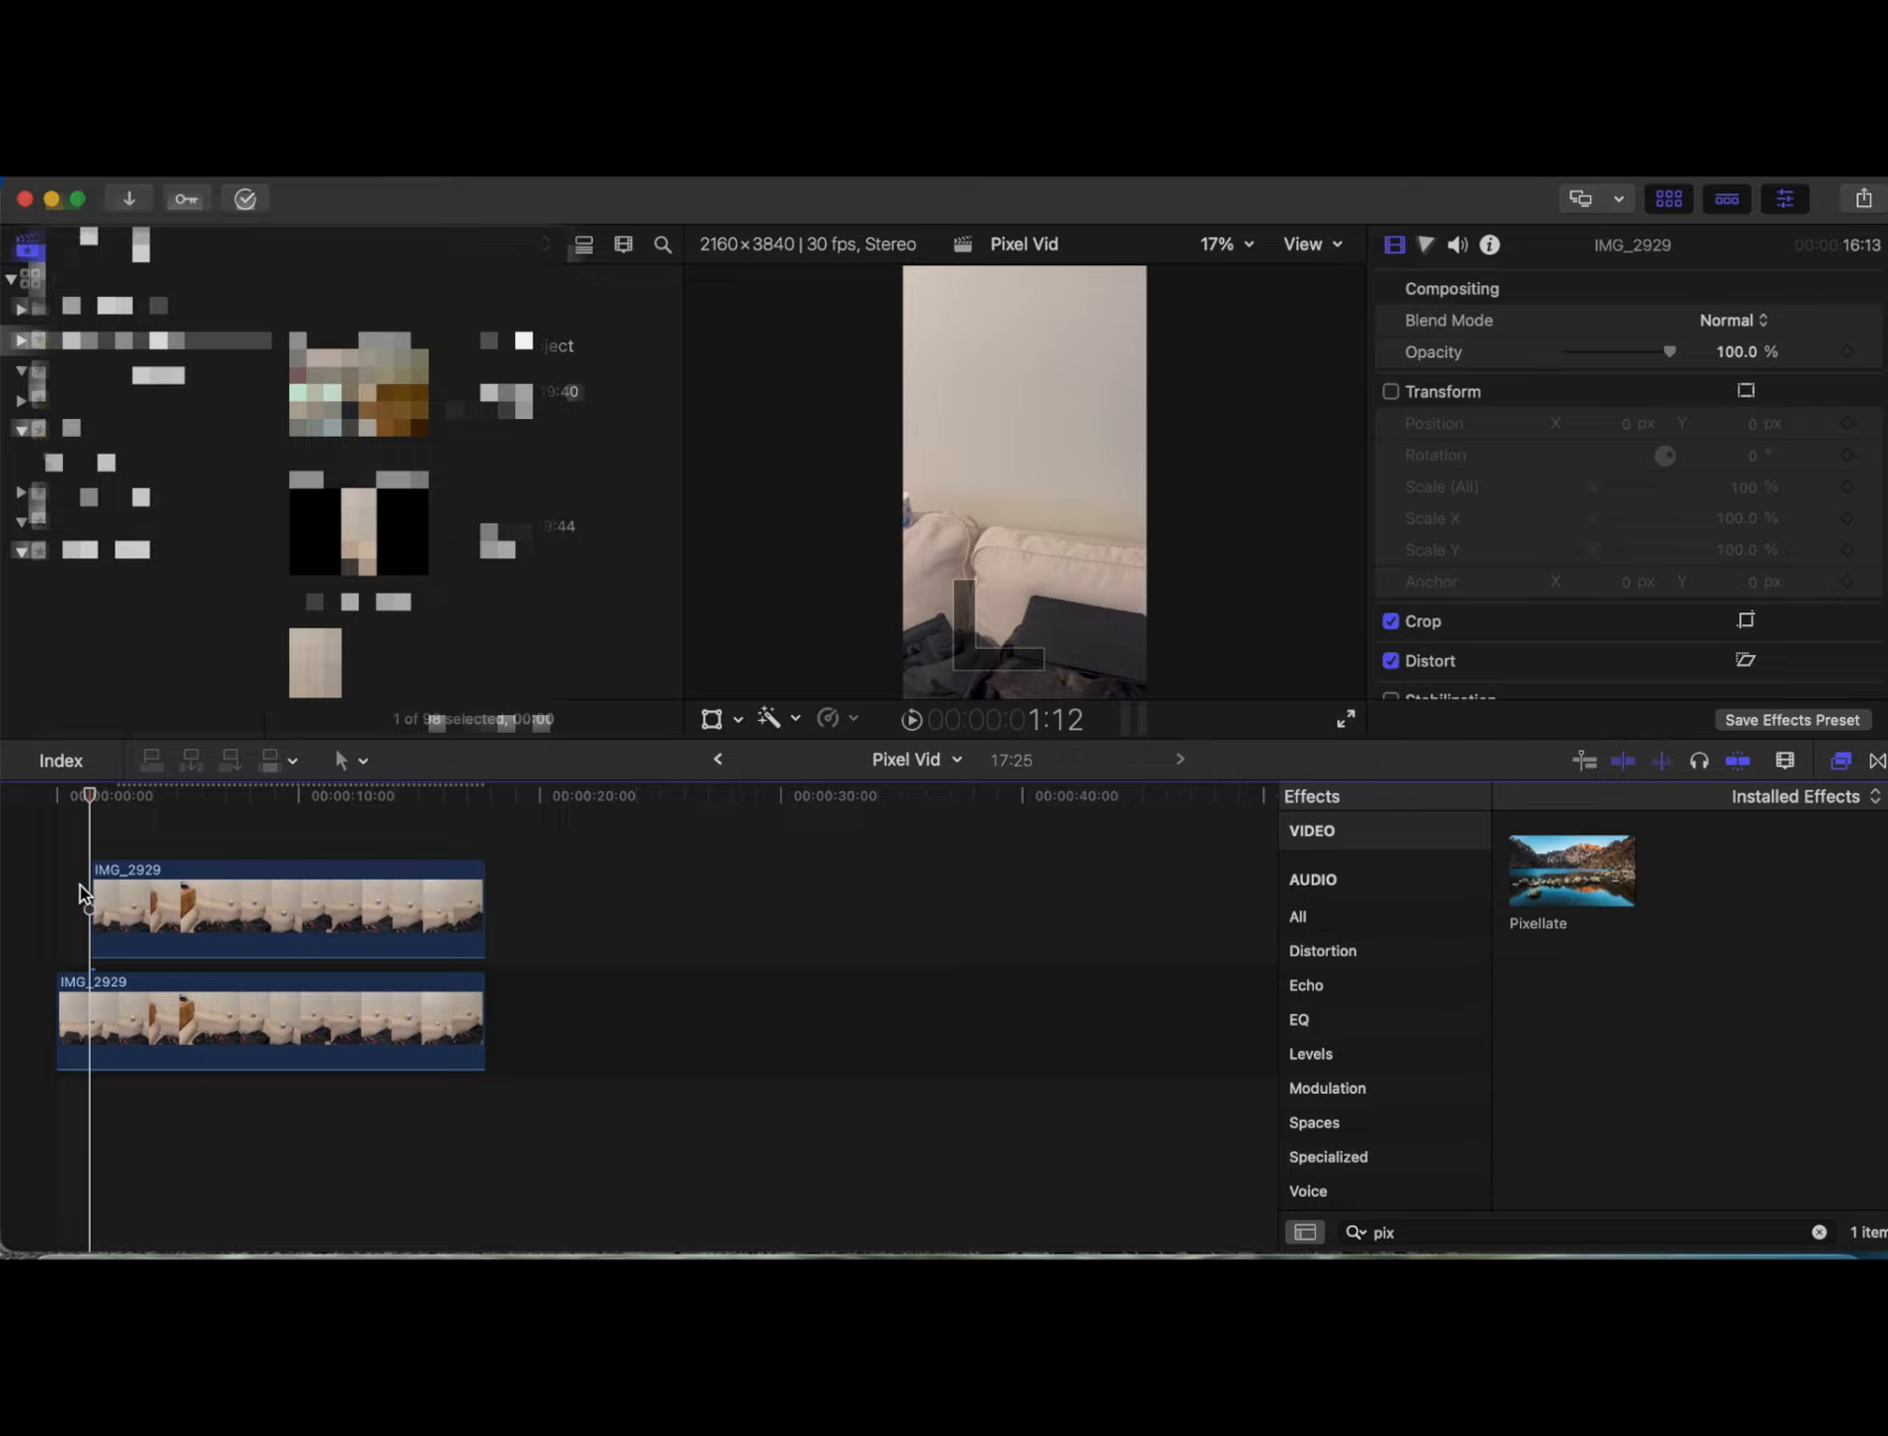
# Step: Split the upper clip at 4:07 and 6:03, and delete the section between the two cuts
pyautogui.click(169, 863)
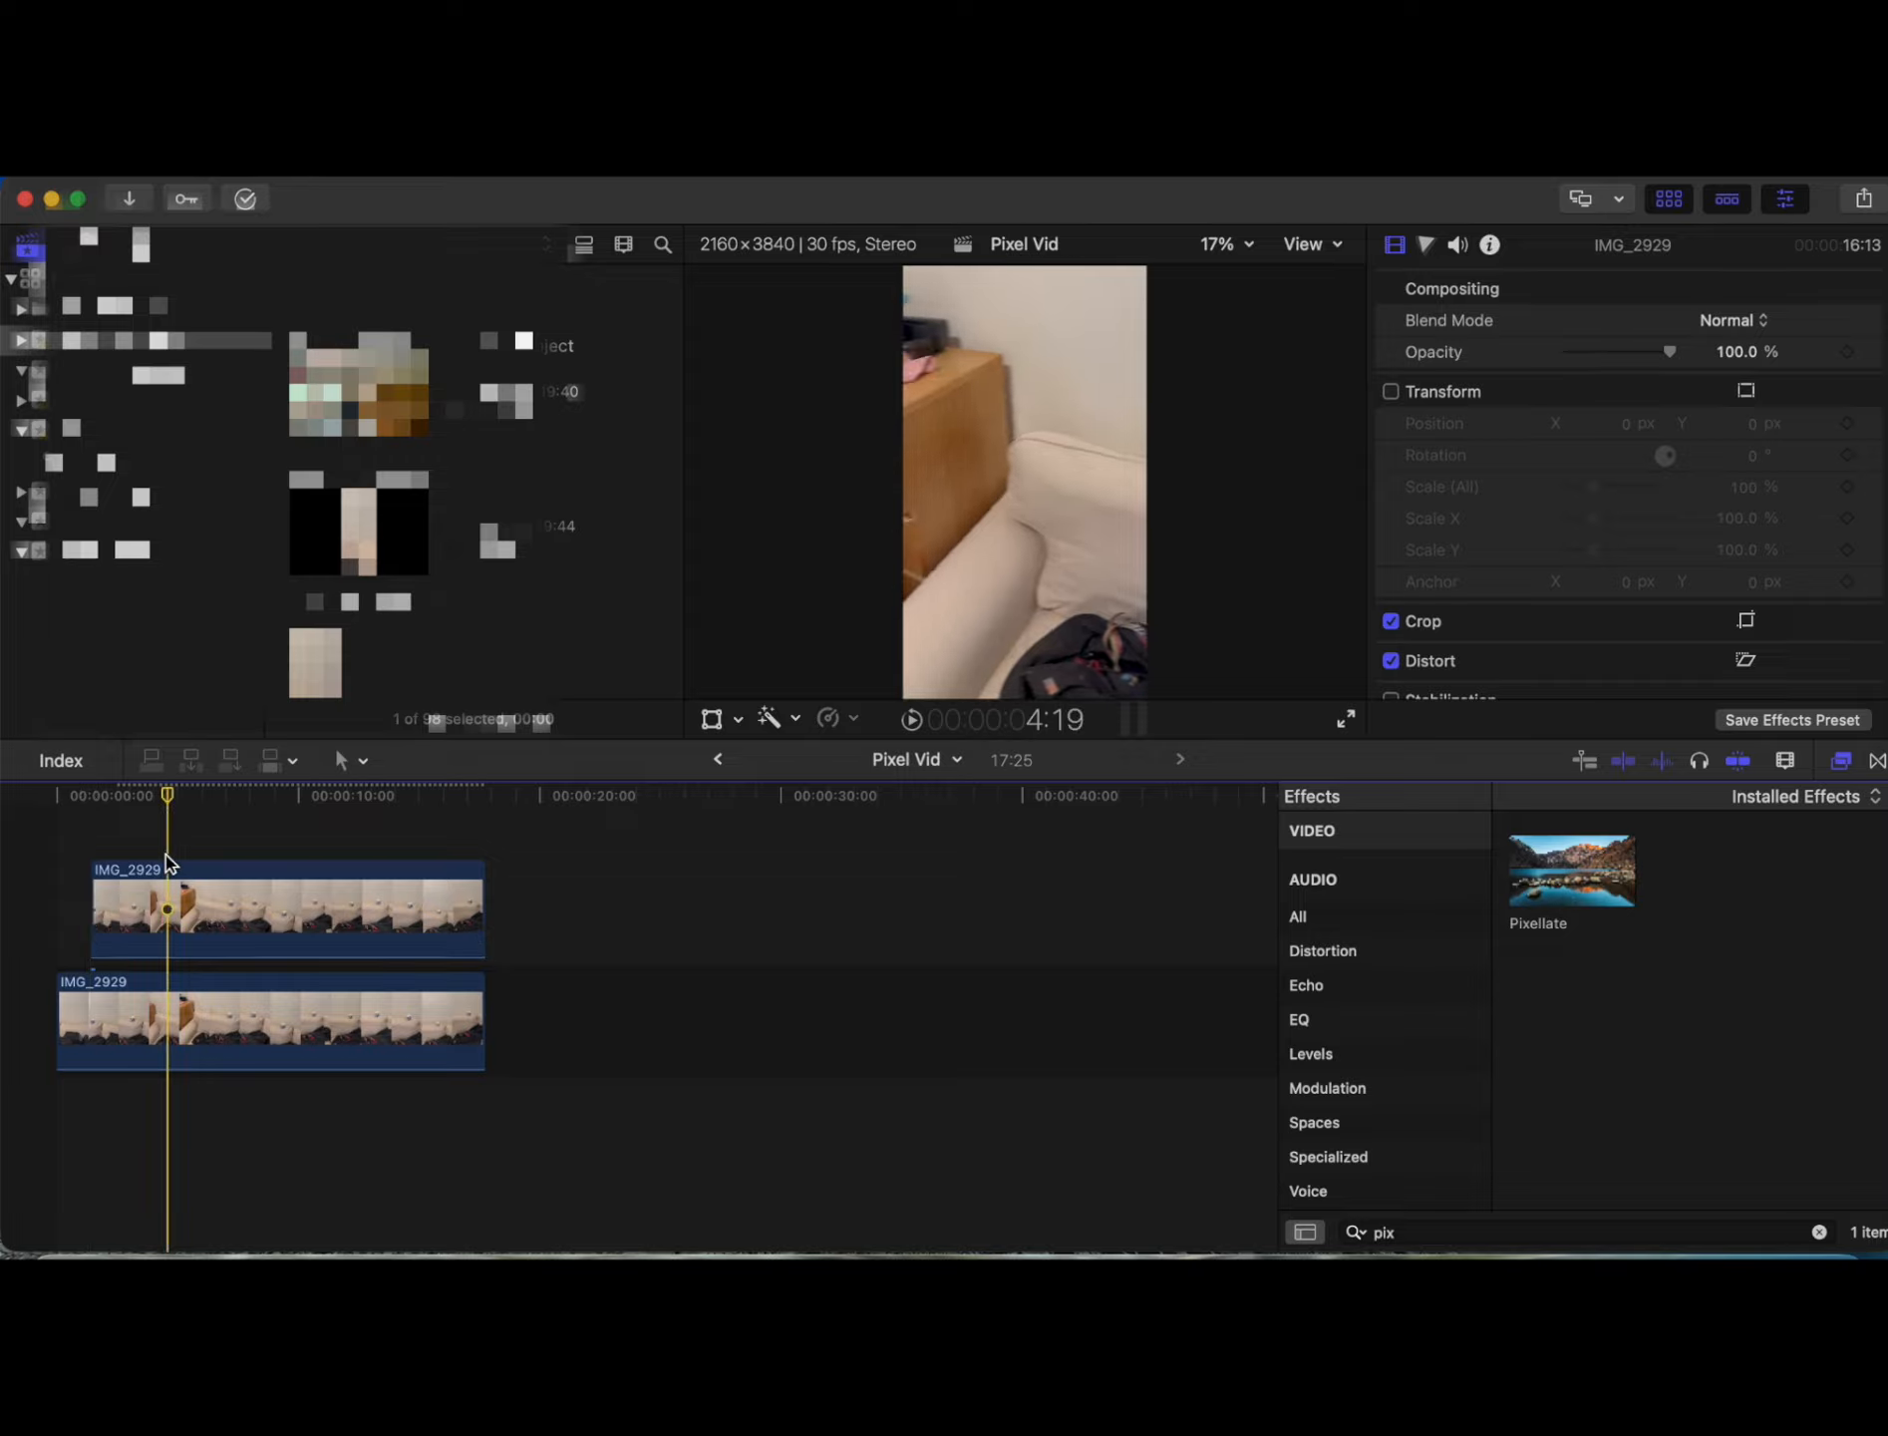
pyautogui.moveTo(167, 798); pyautogui.dragTo(162, 798)
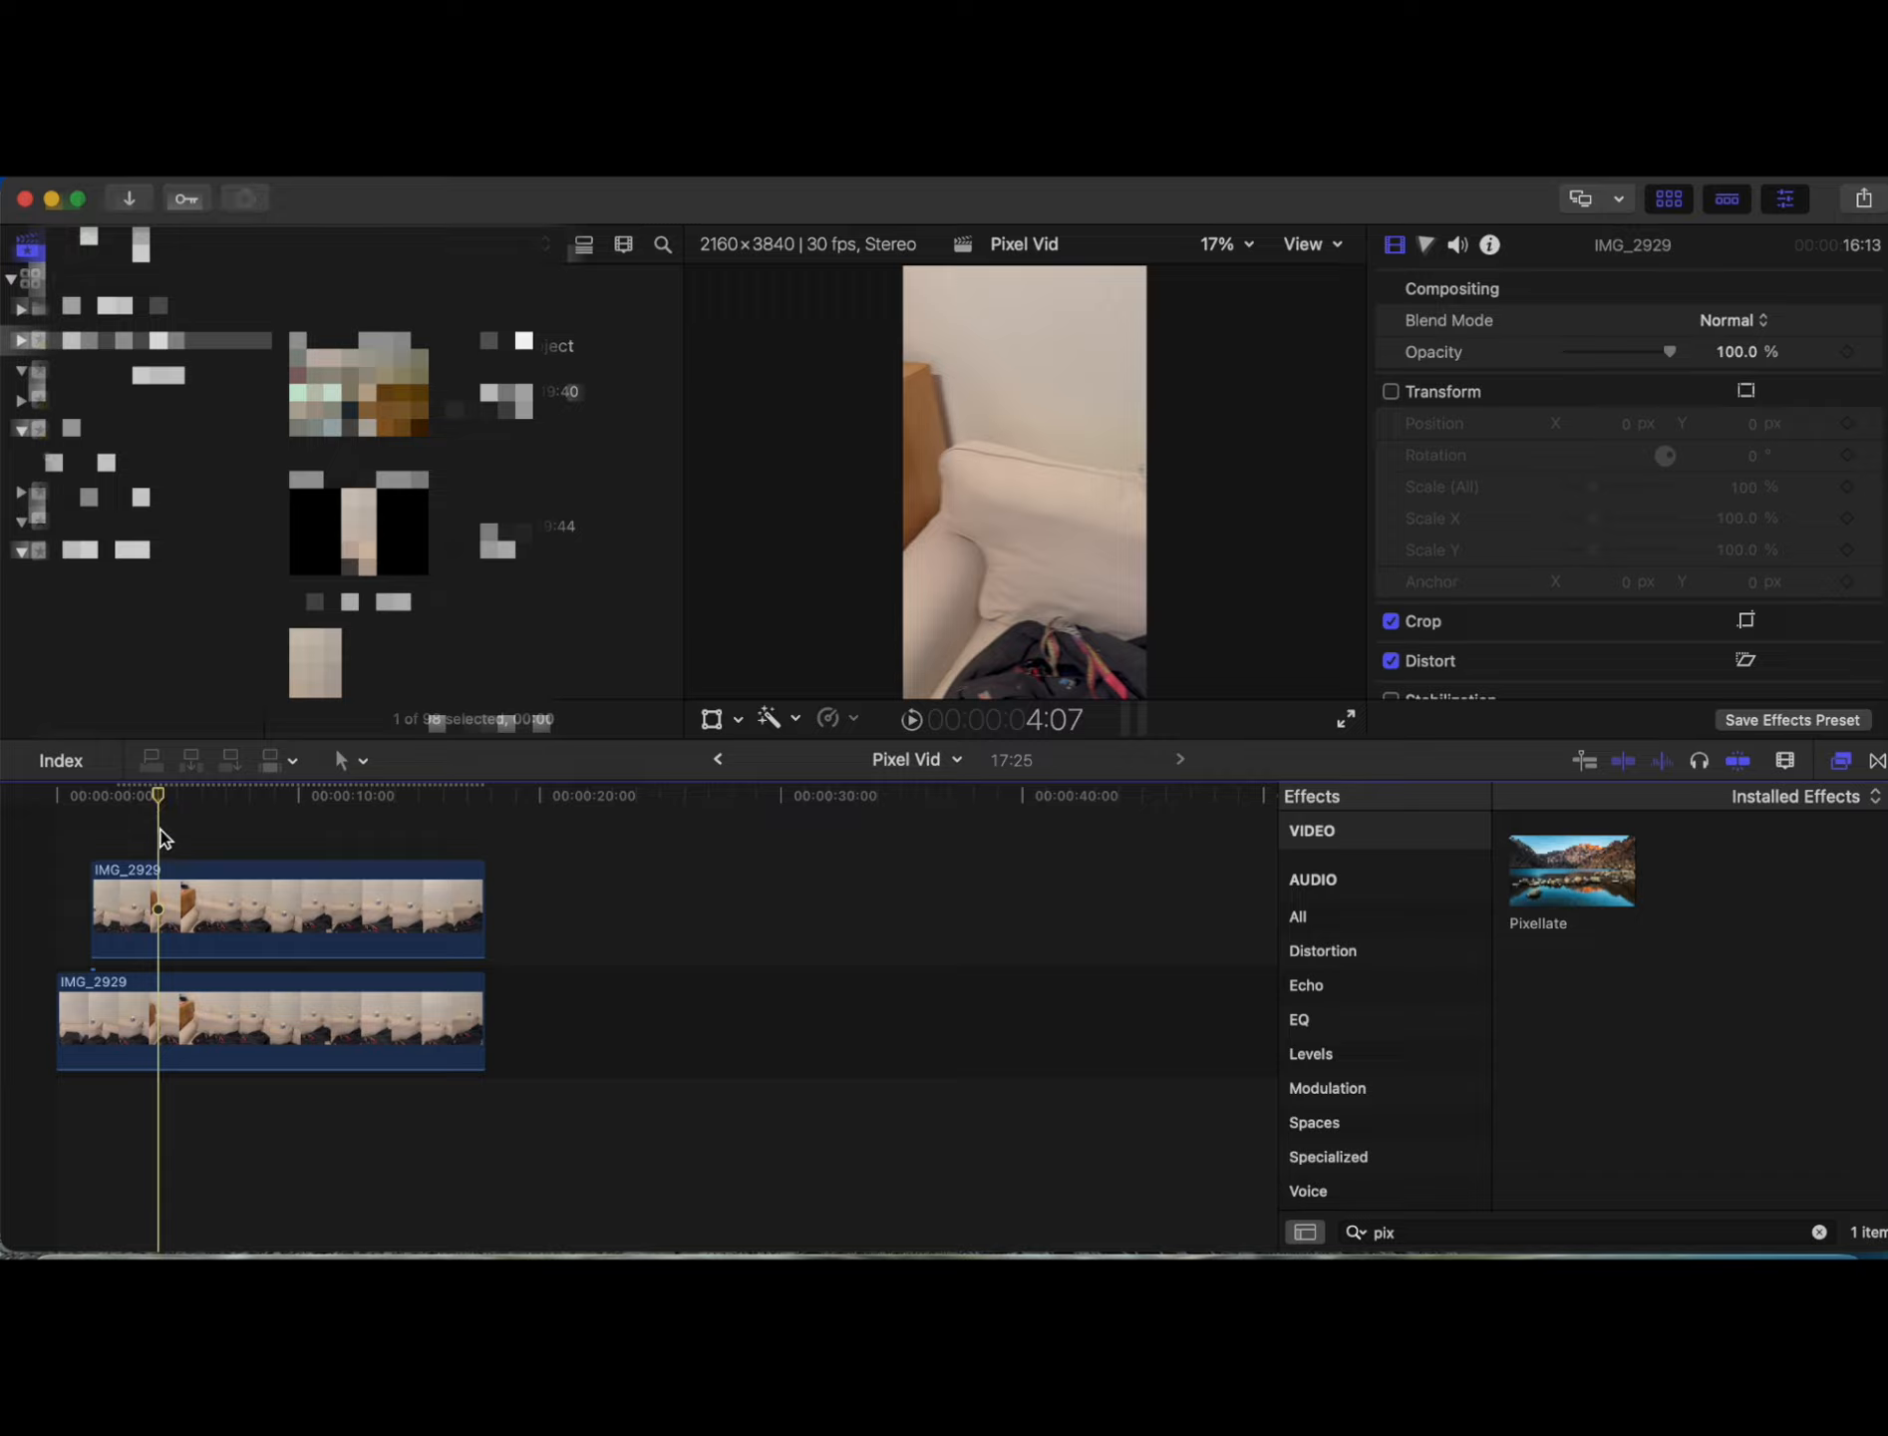
pyautogui.click(163, 890)
pyautogui.press('super+b')
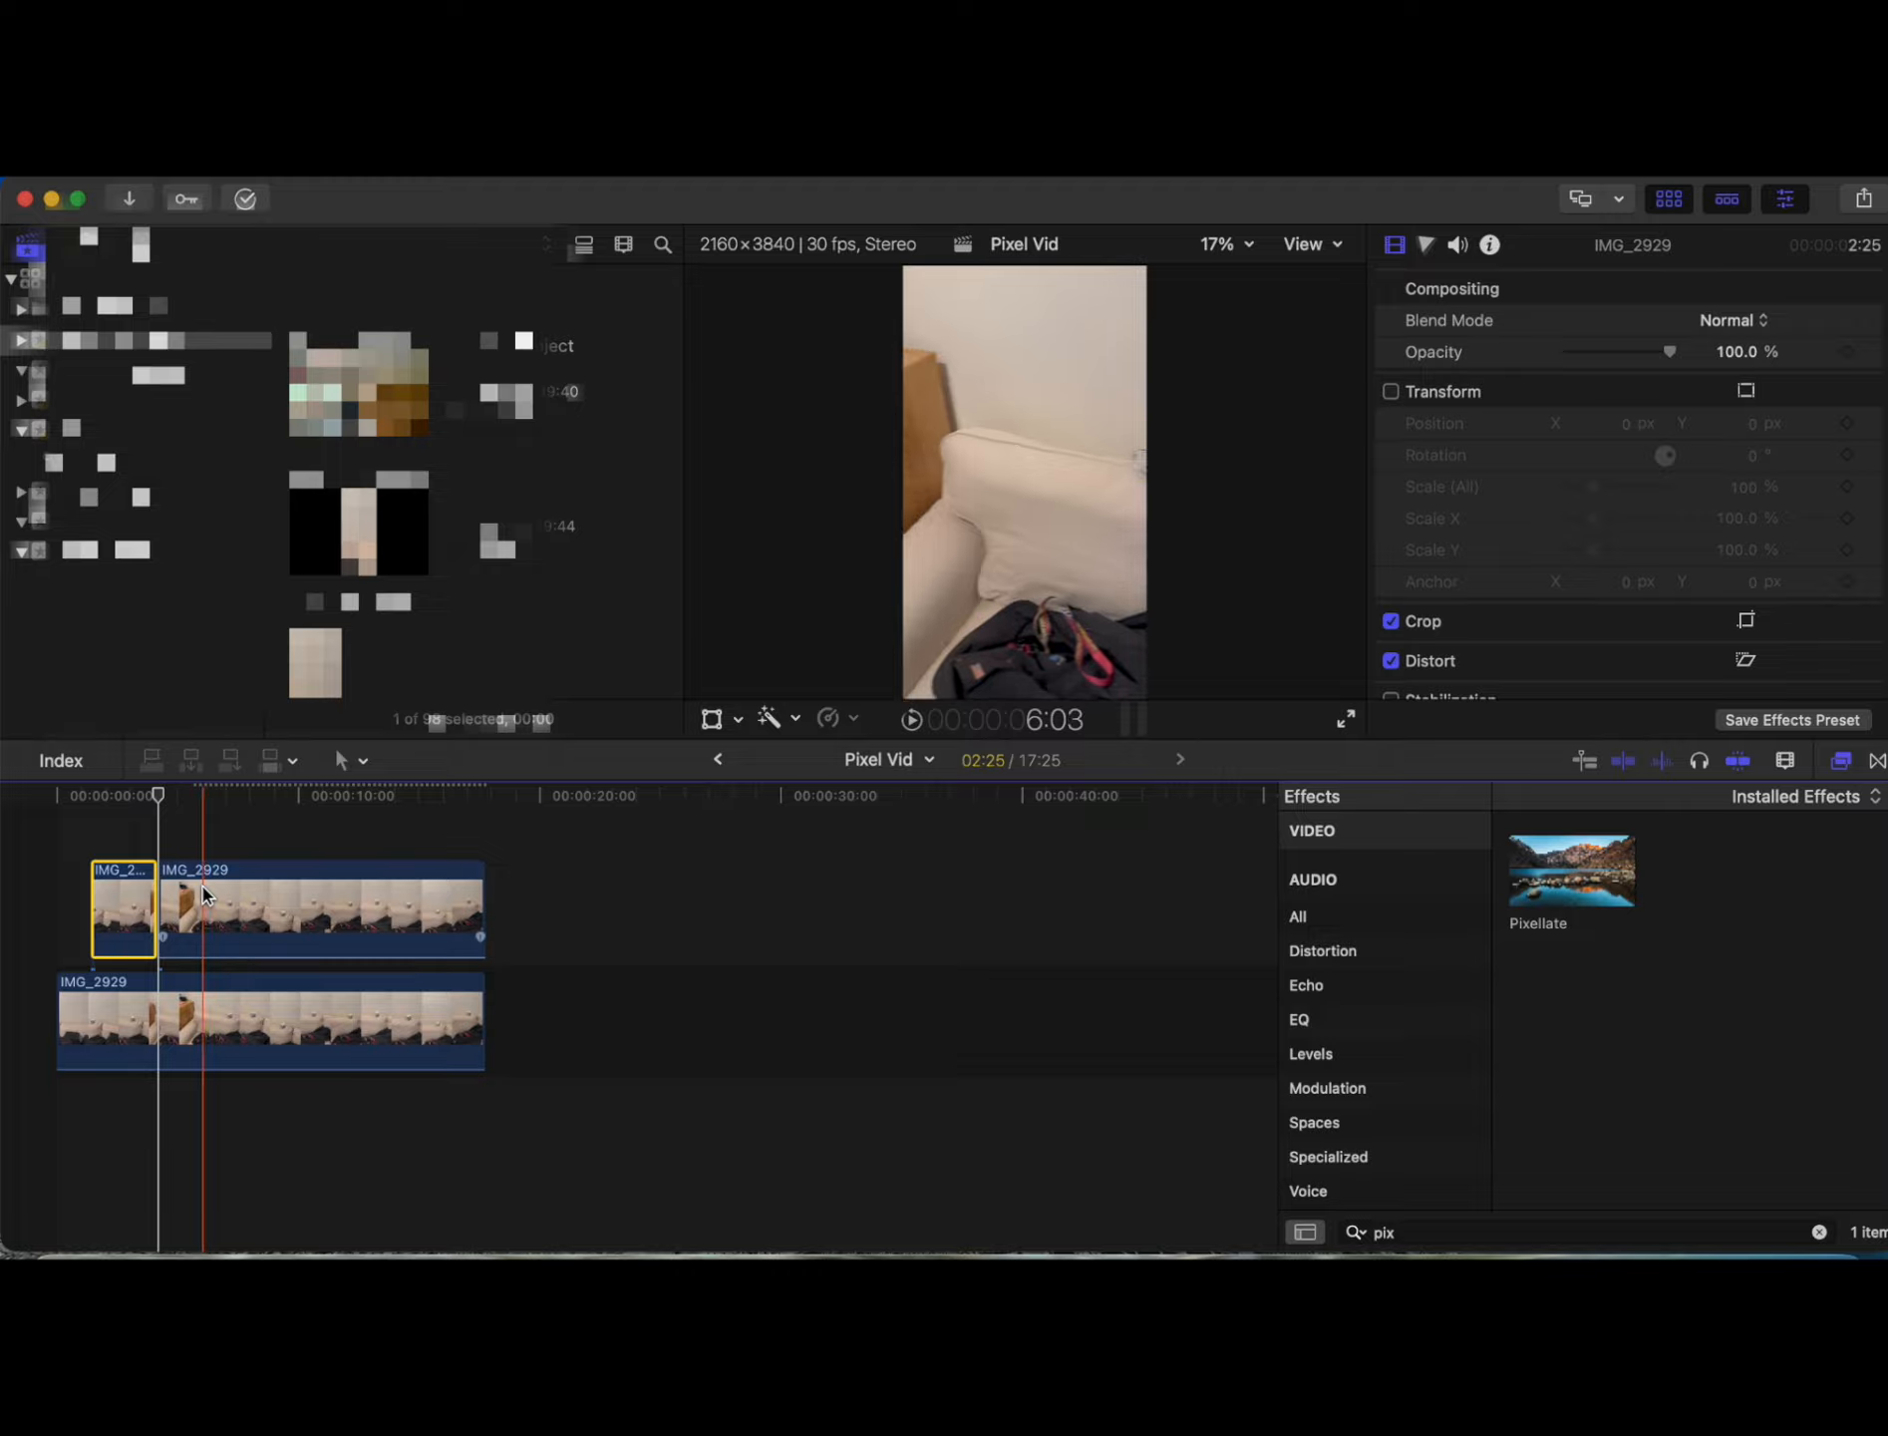
pyautogui.click(203, 895)
pyautogui.click(204, 856)
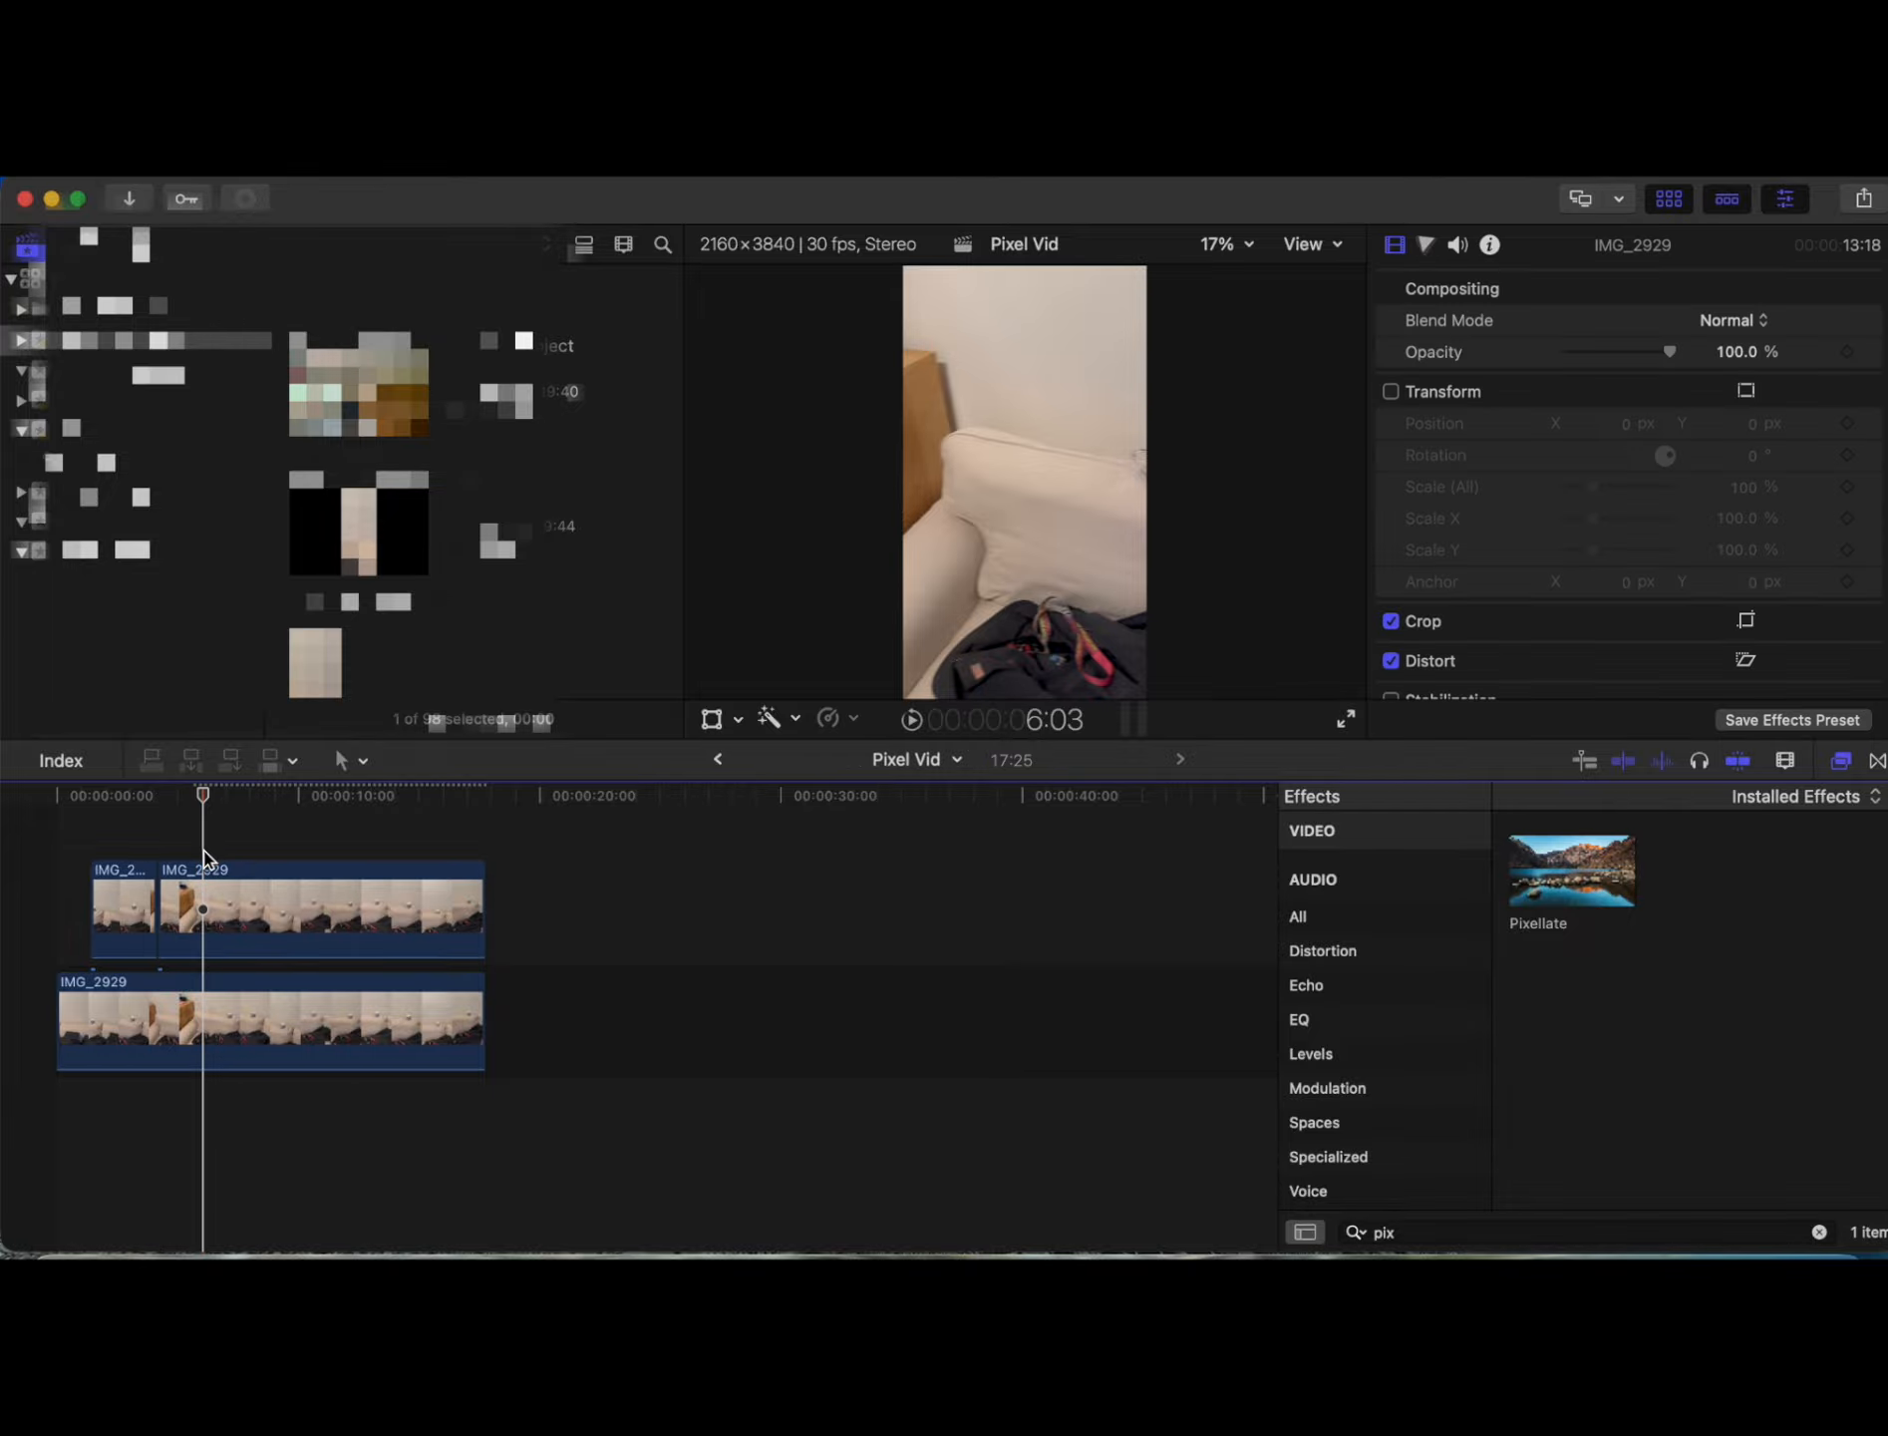
pyautogui.click(207, 887)
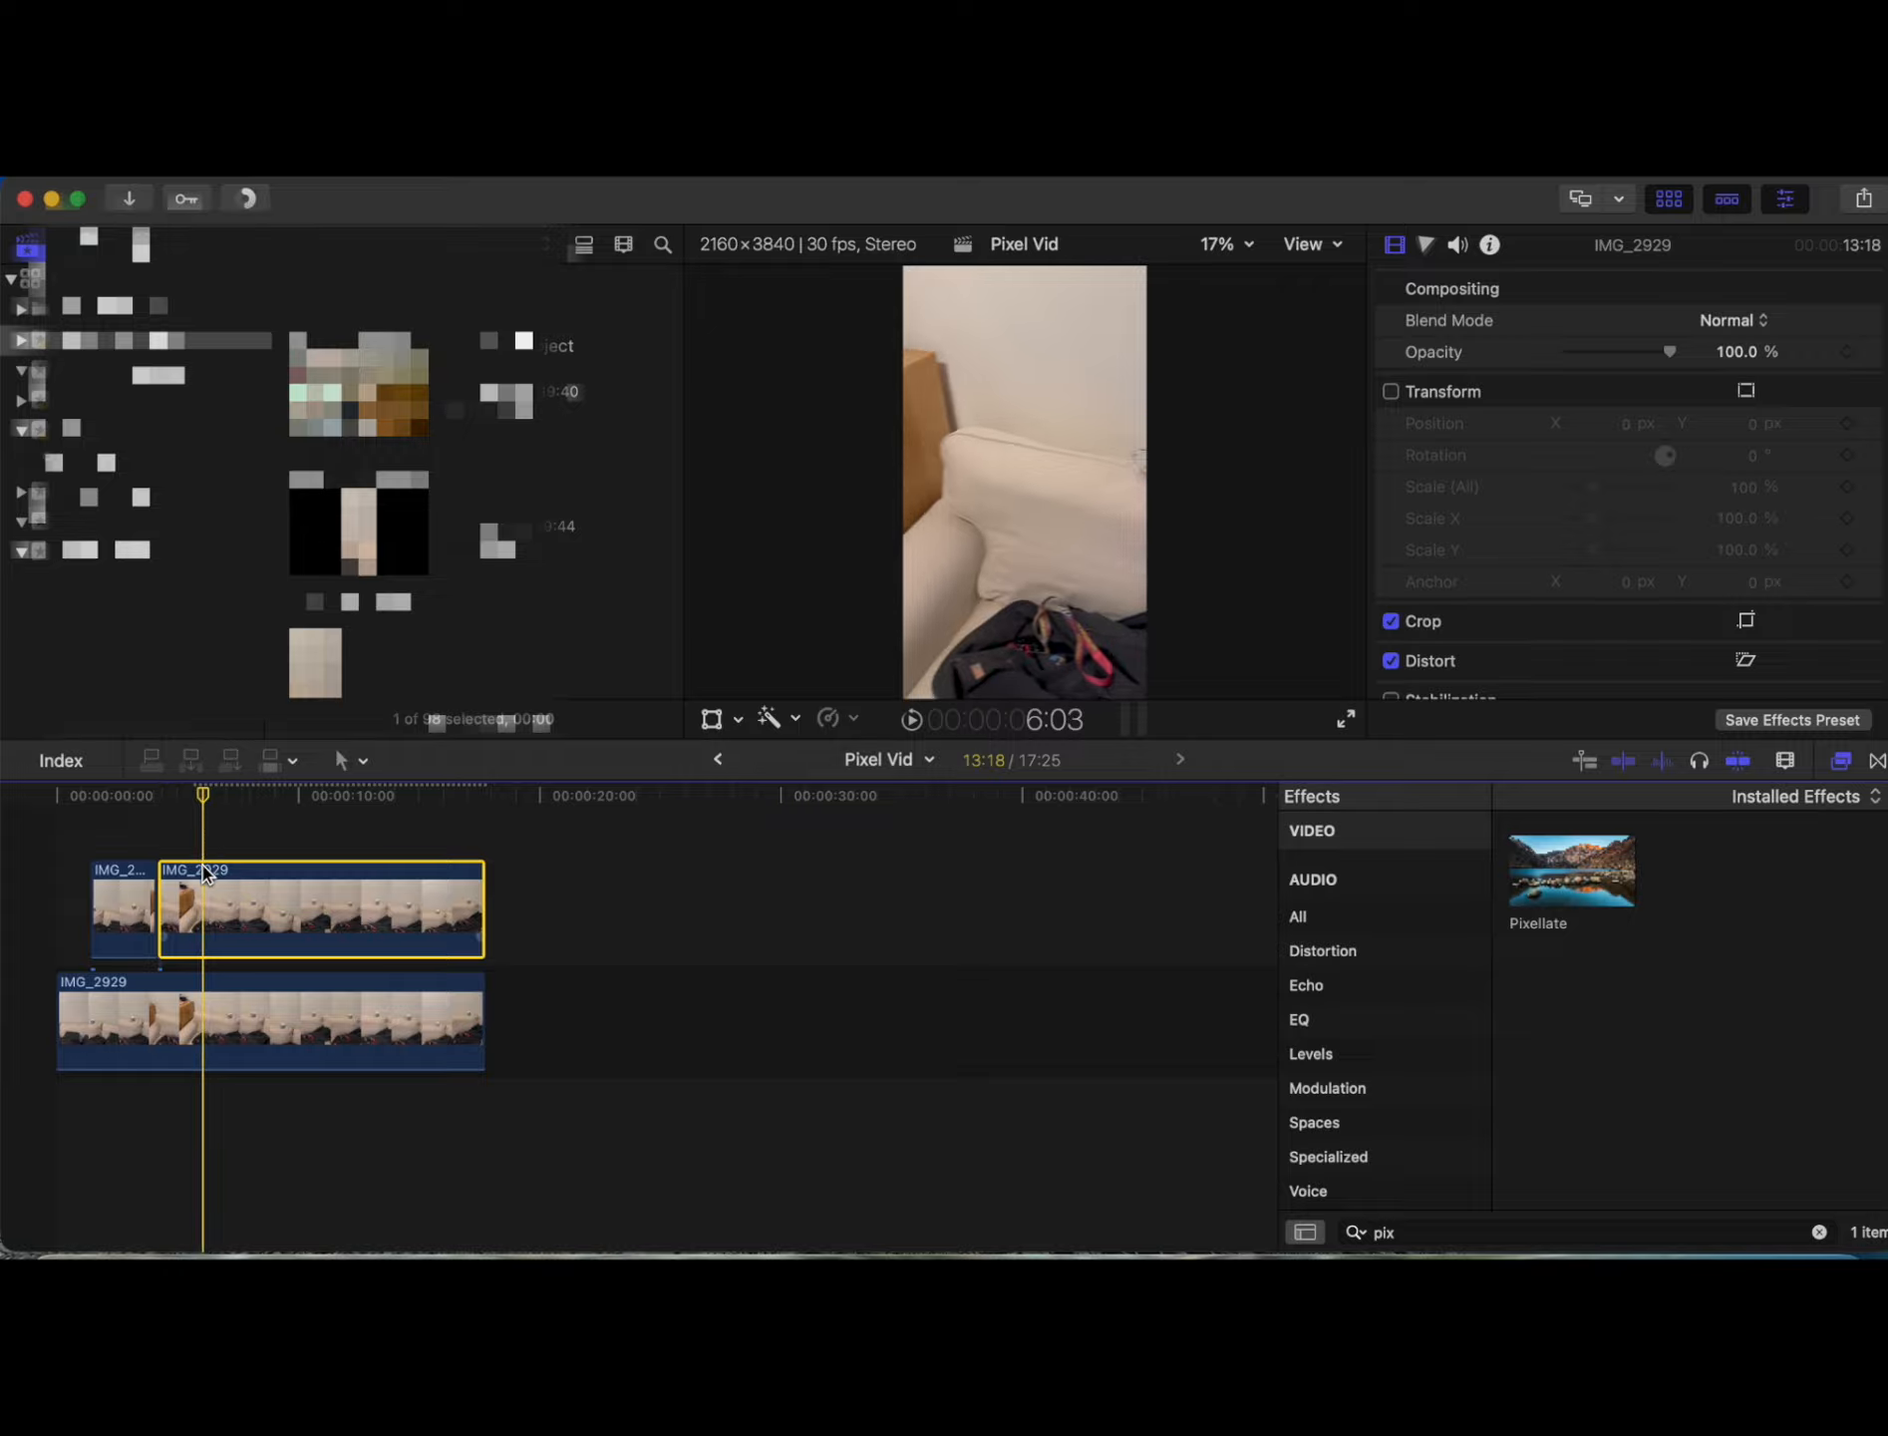
pyautogui.press('super+b')
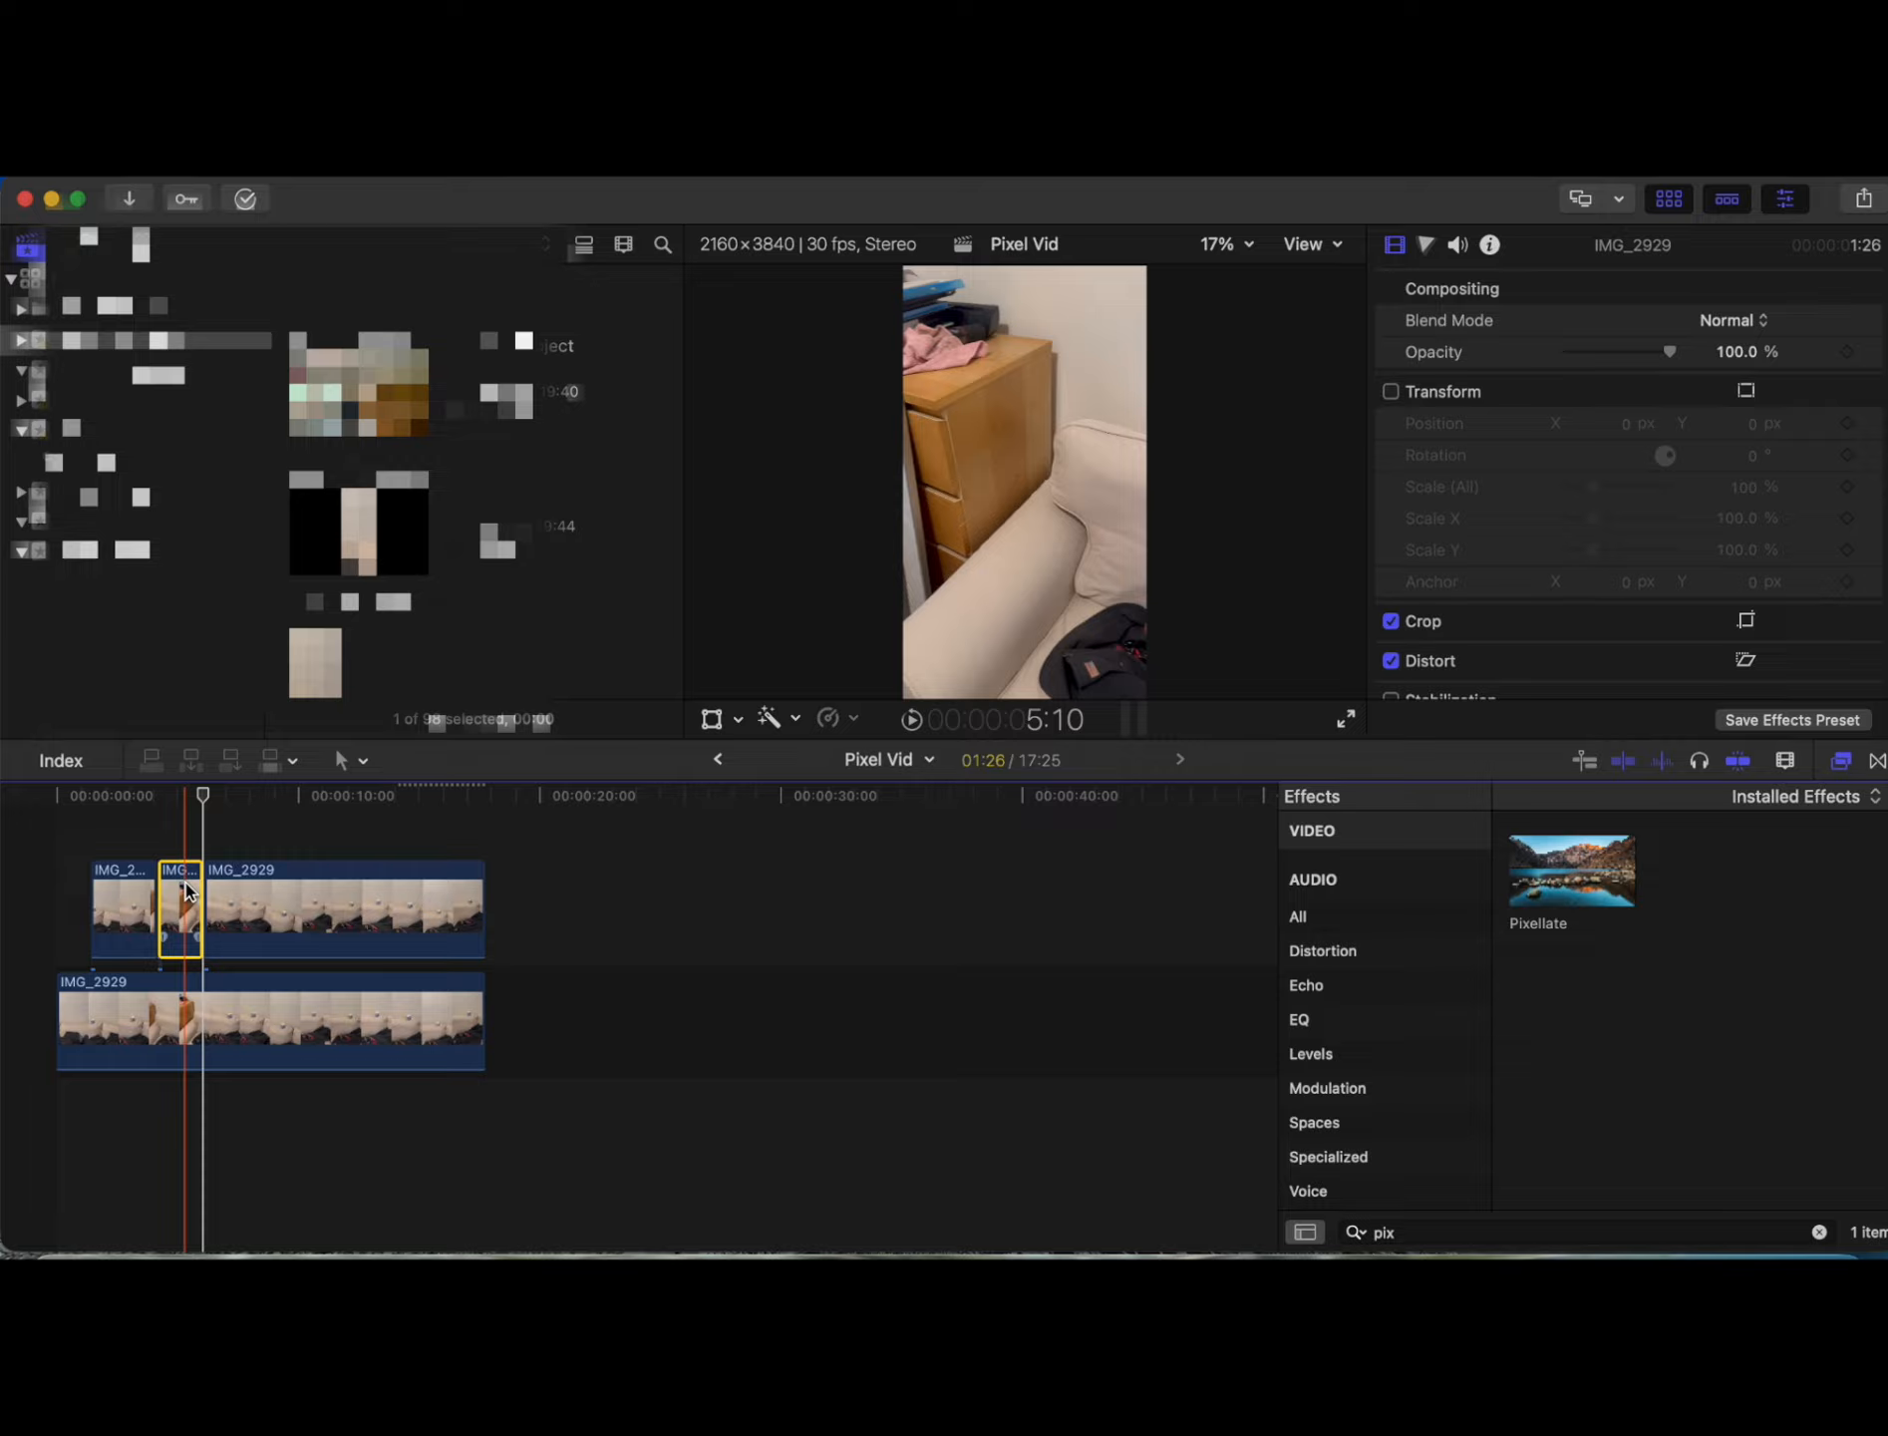
pyautogui.press('Delete')
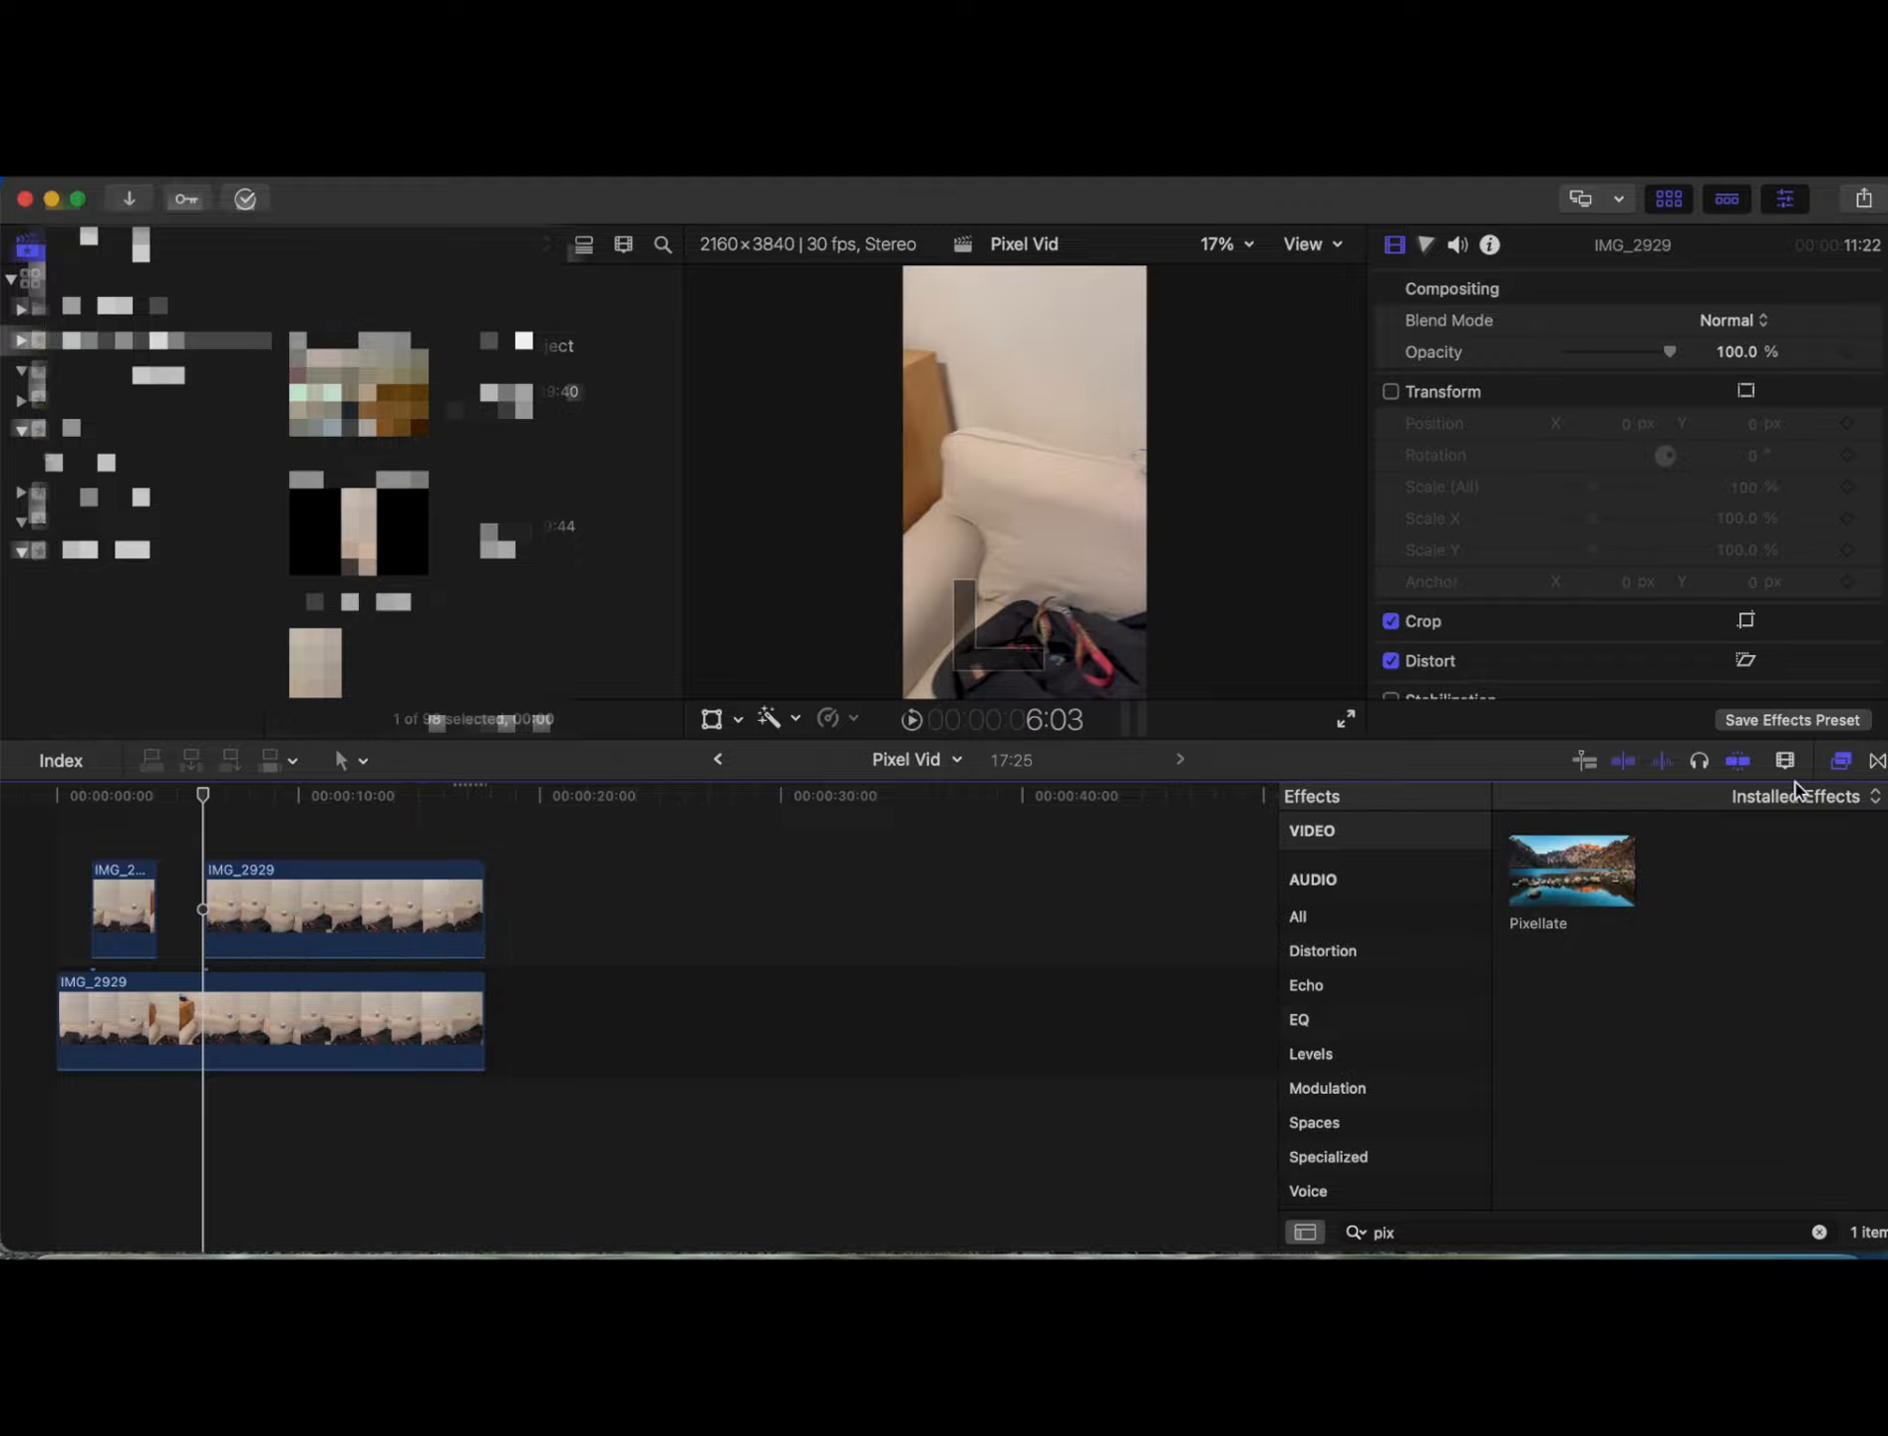
# Step: Apply the Pixellate effect to the first upper clip segment, with the playhead at its start at 1:12
pyautogui.click(1842, 762)
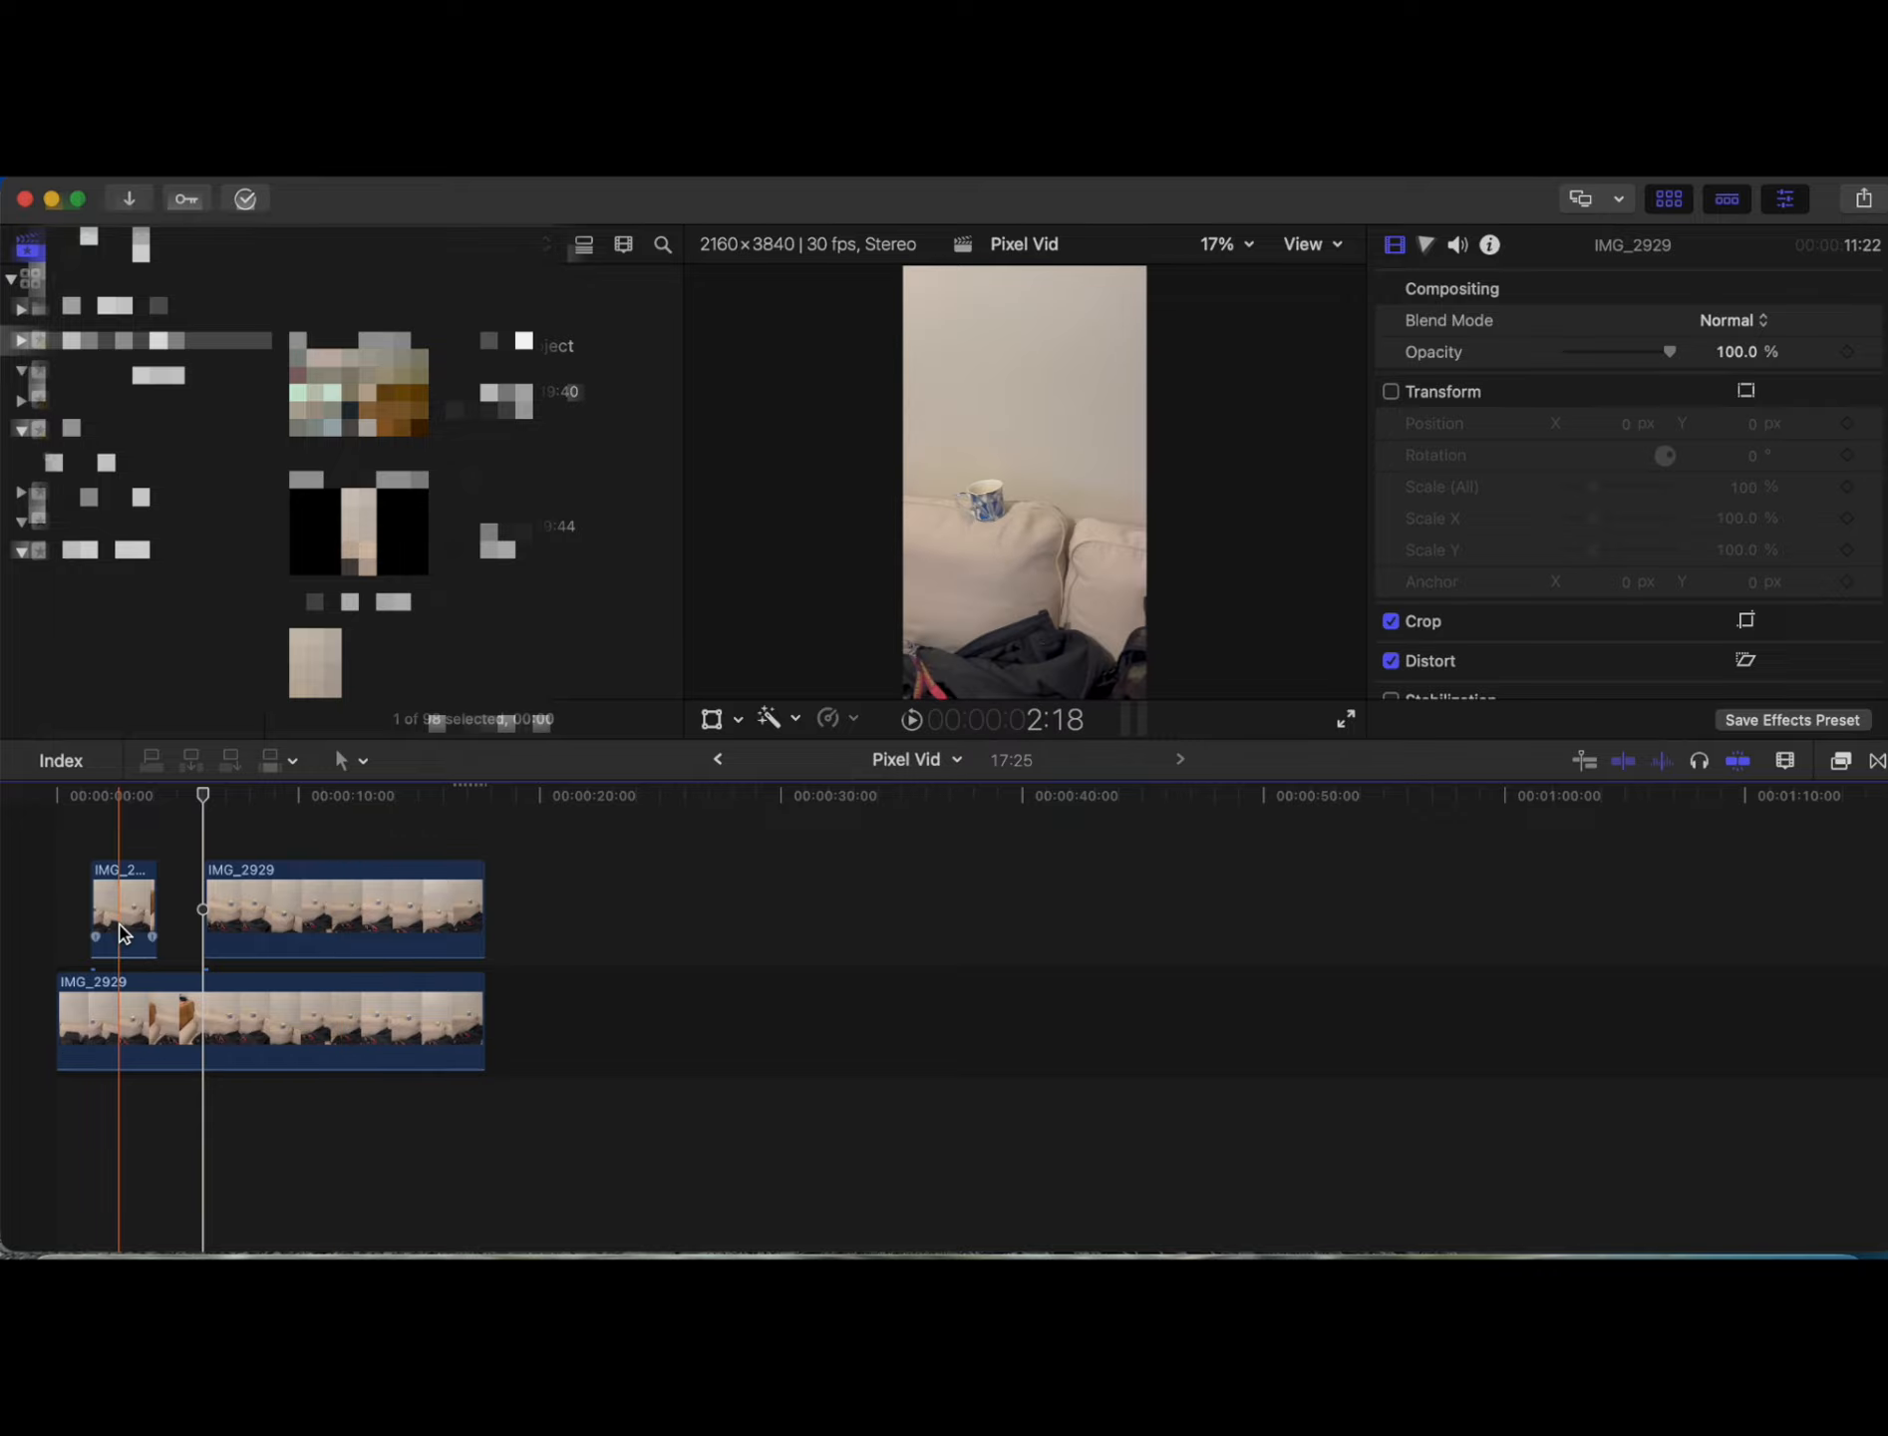
pyautogui.click(122, 907)
pyautogui.moveTo(202, 795); pyautogui.dragTo(90, 797)
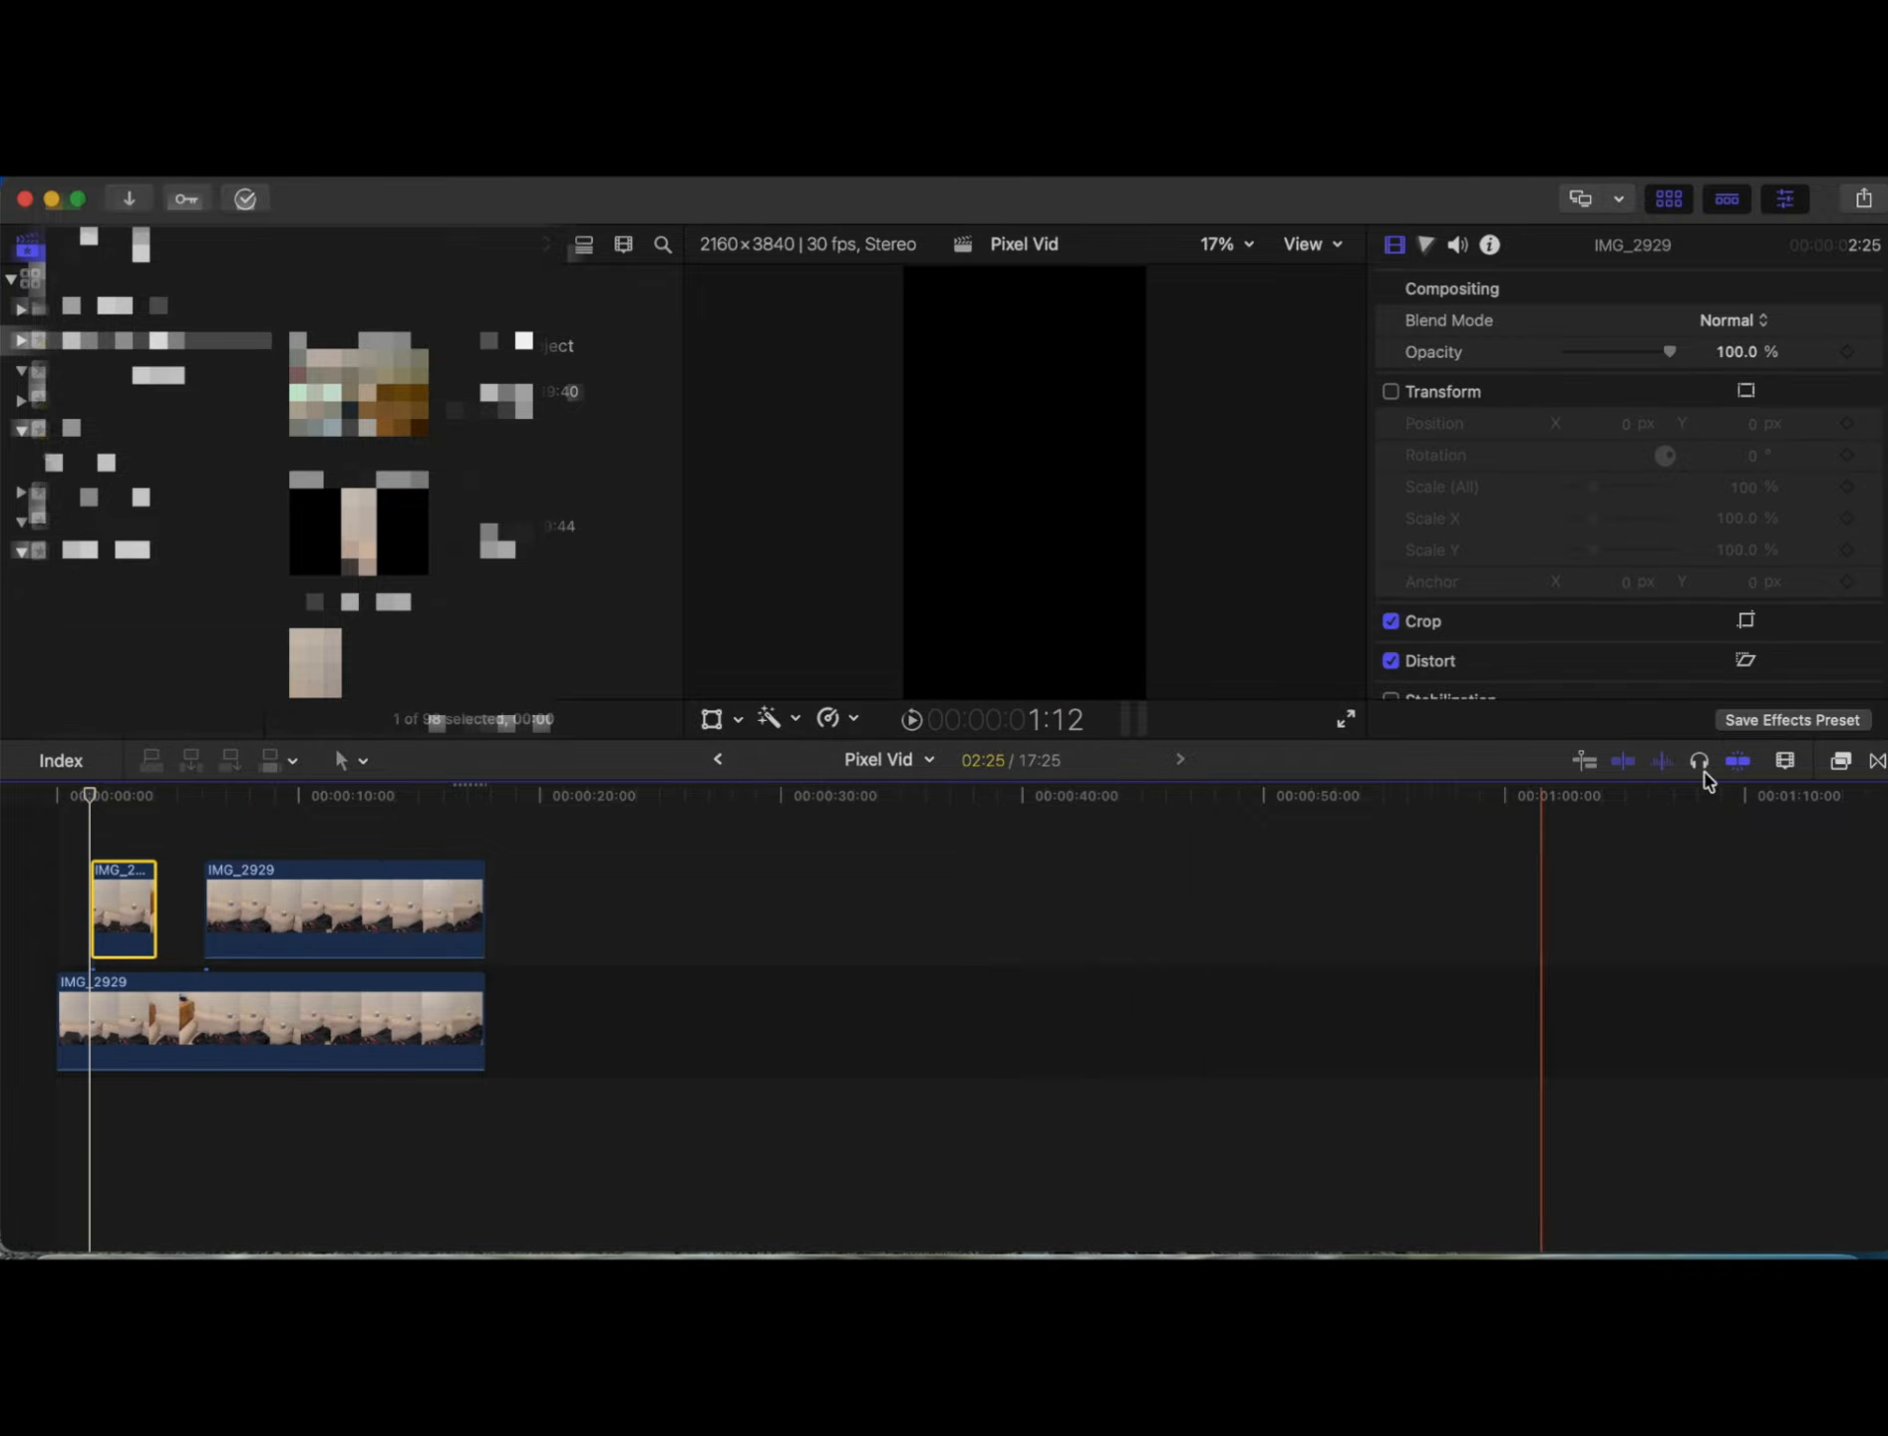
pyautogui.click(1842, 762)
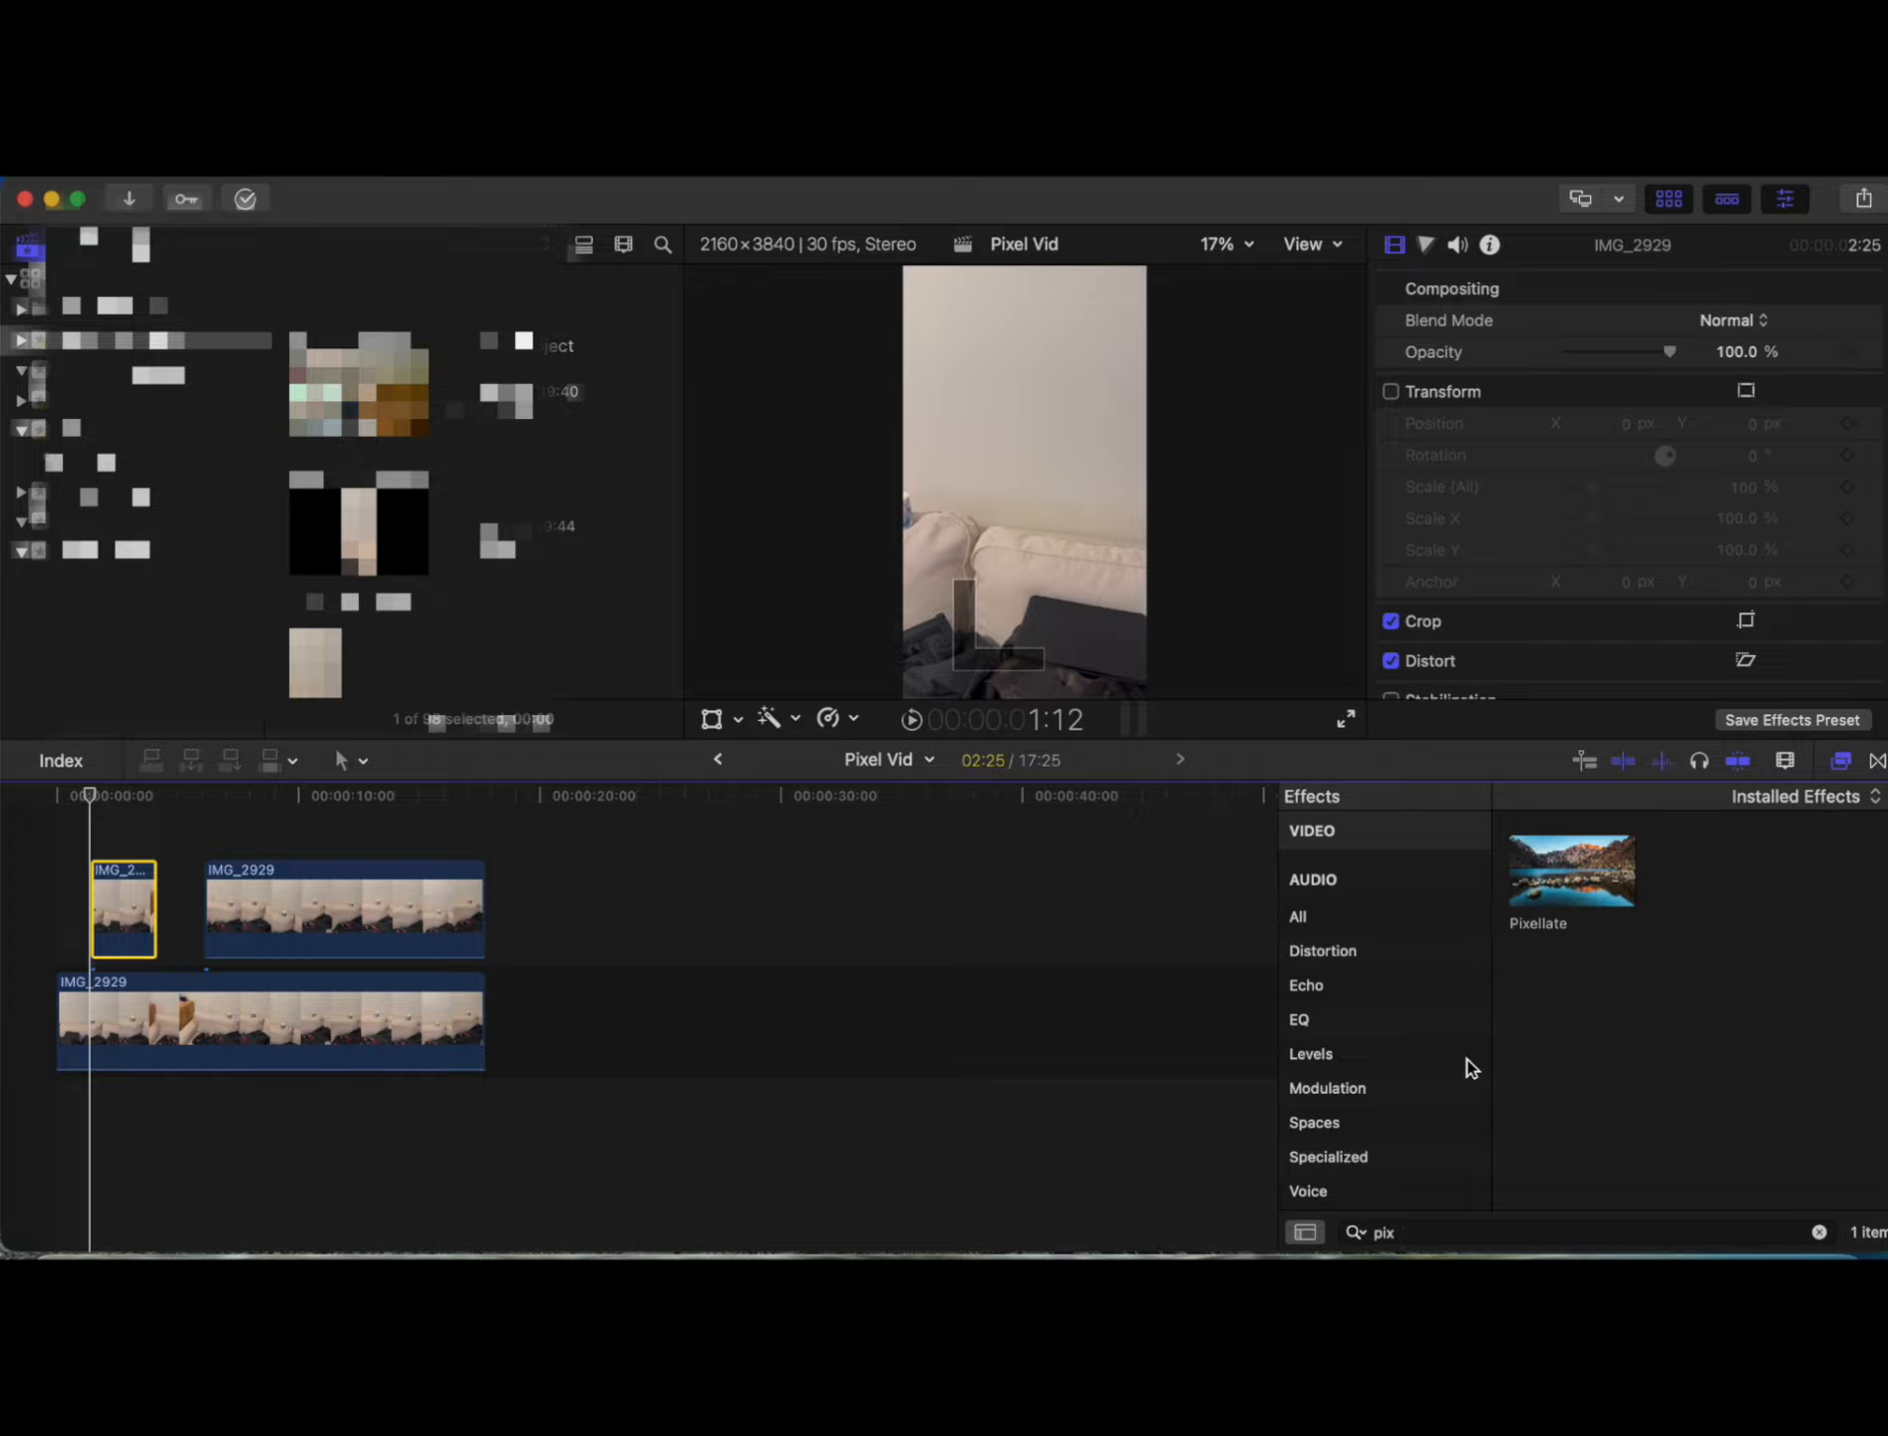
pyautogui.moveTo(1569, 855); pyautogui.dragTo(100, 907)
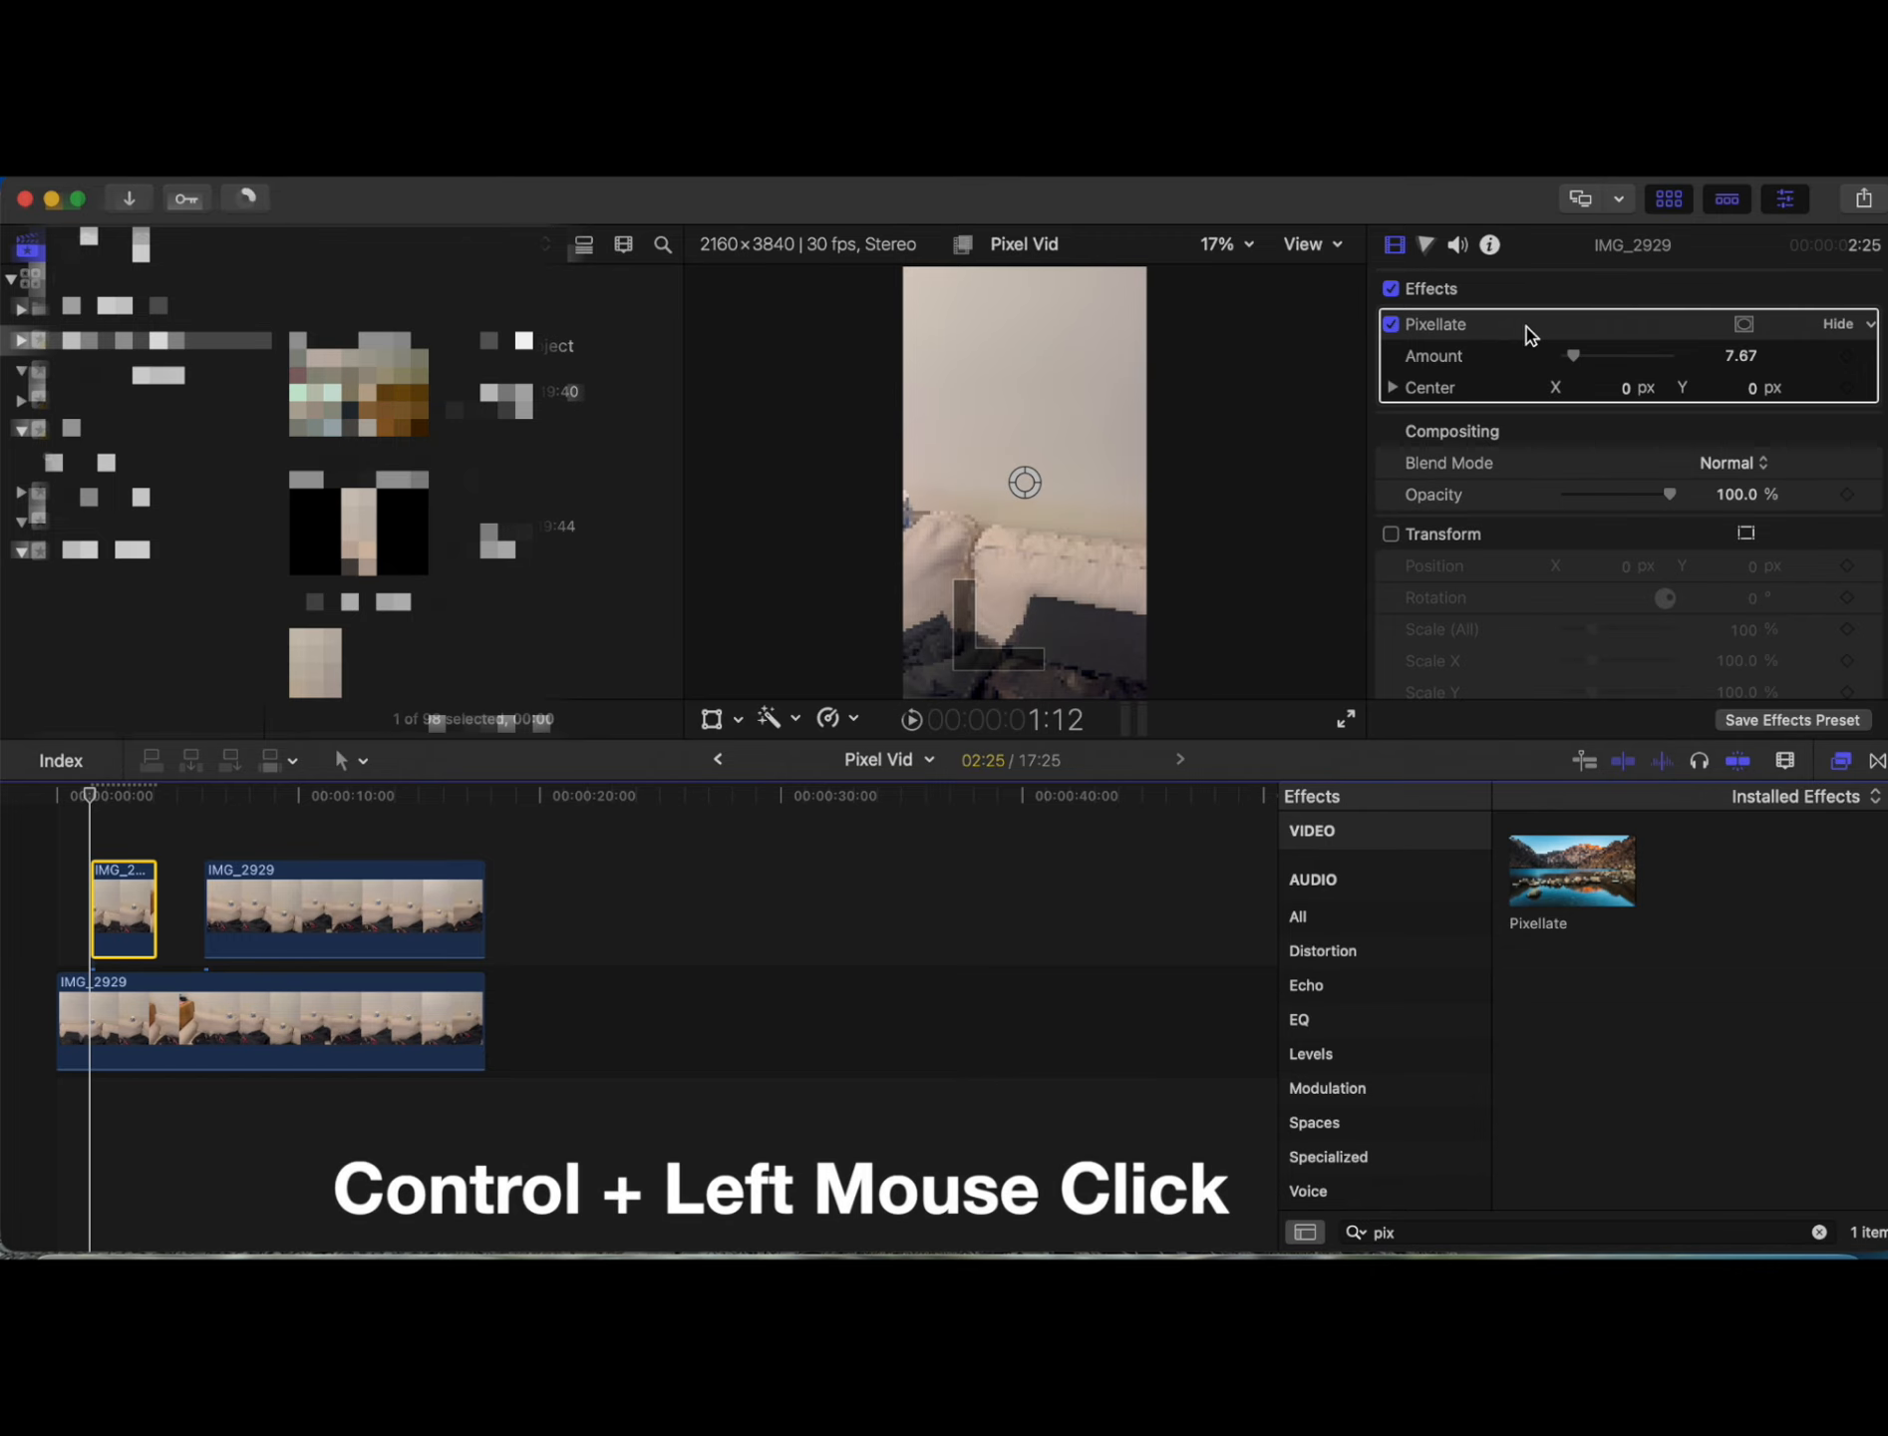
# Step: Add a small rectangular shape mask to Pixellate where the mug enters at the frame's left edge, and set Amount to 32.43
pyautogui.keyDown('ctrl'); pyautogui.click(1530, 336); pyautogui.keyUp('ctrl')
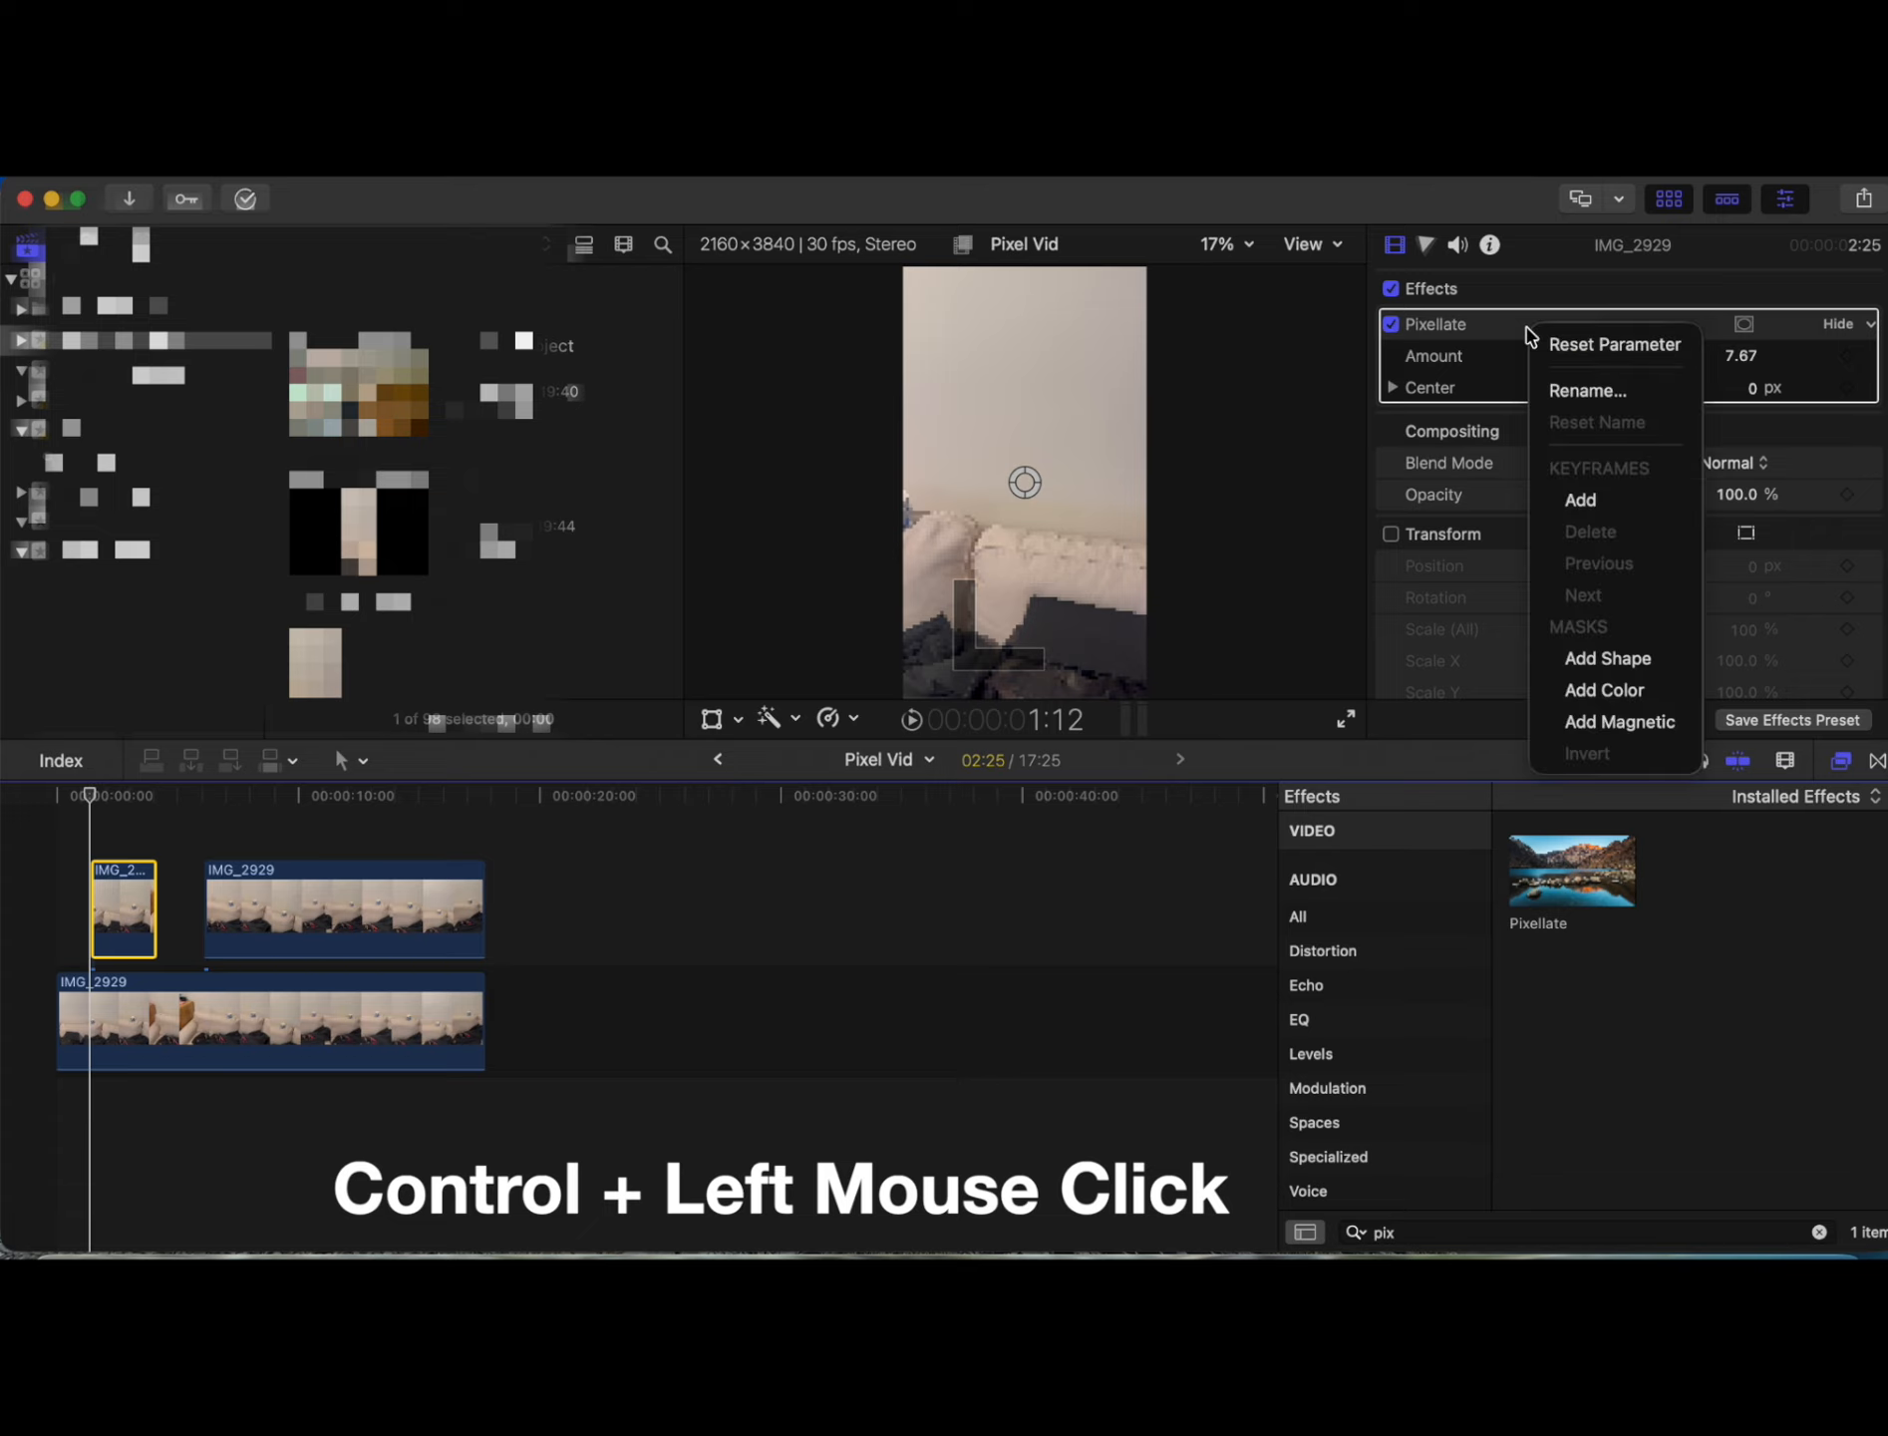
pyautogui.click(1585, 660)
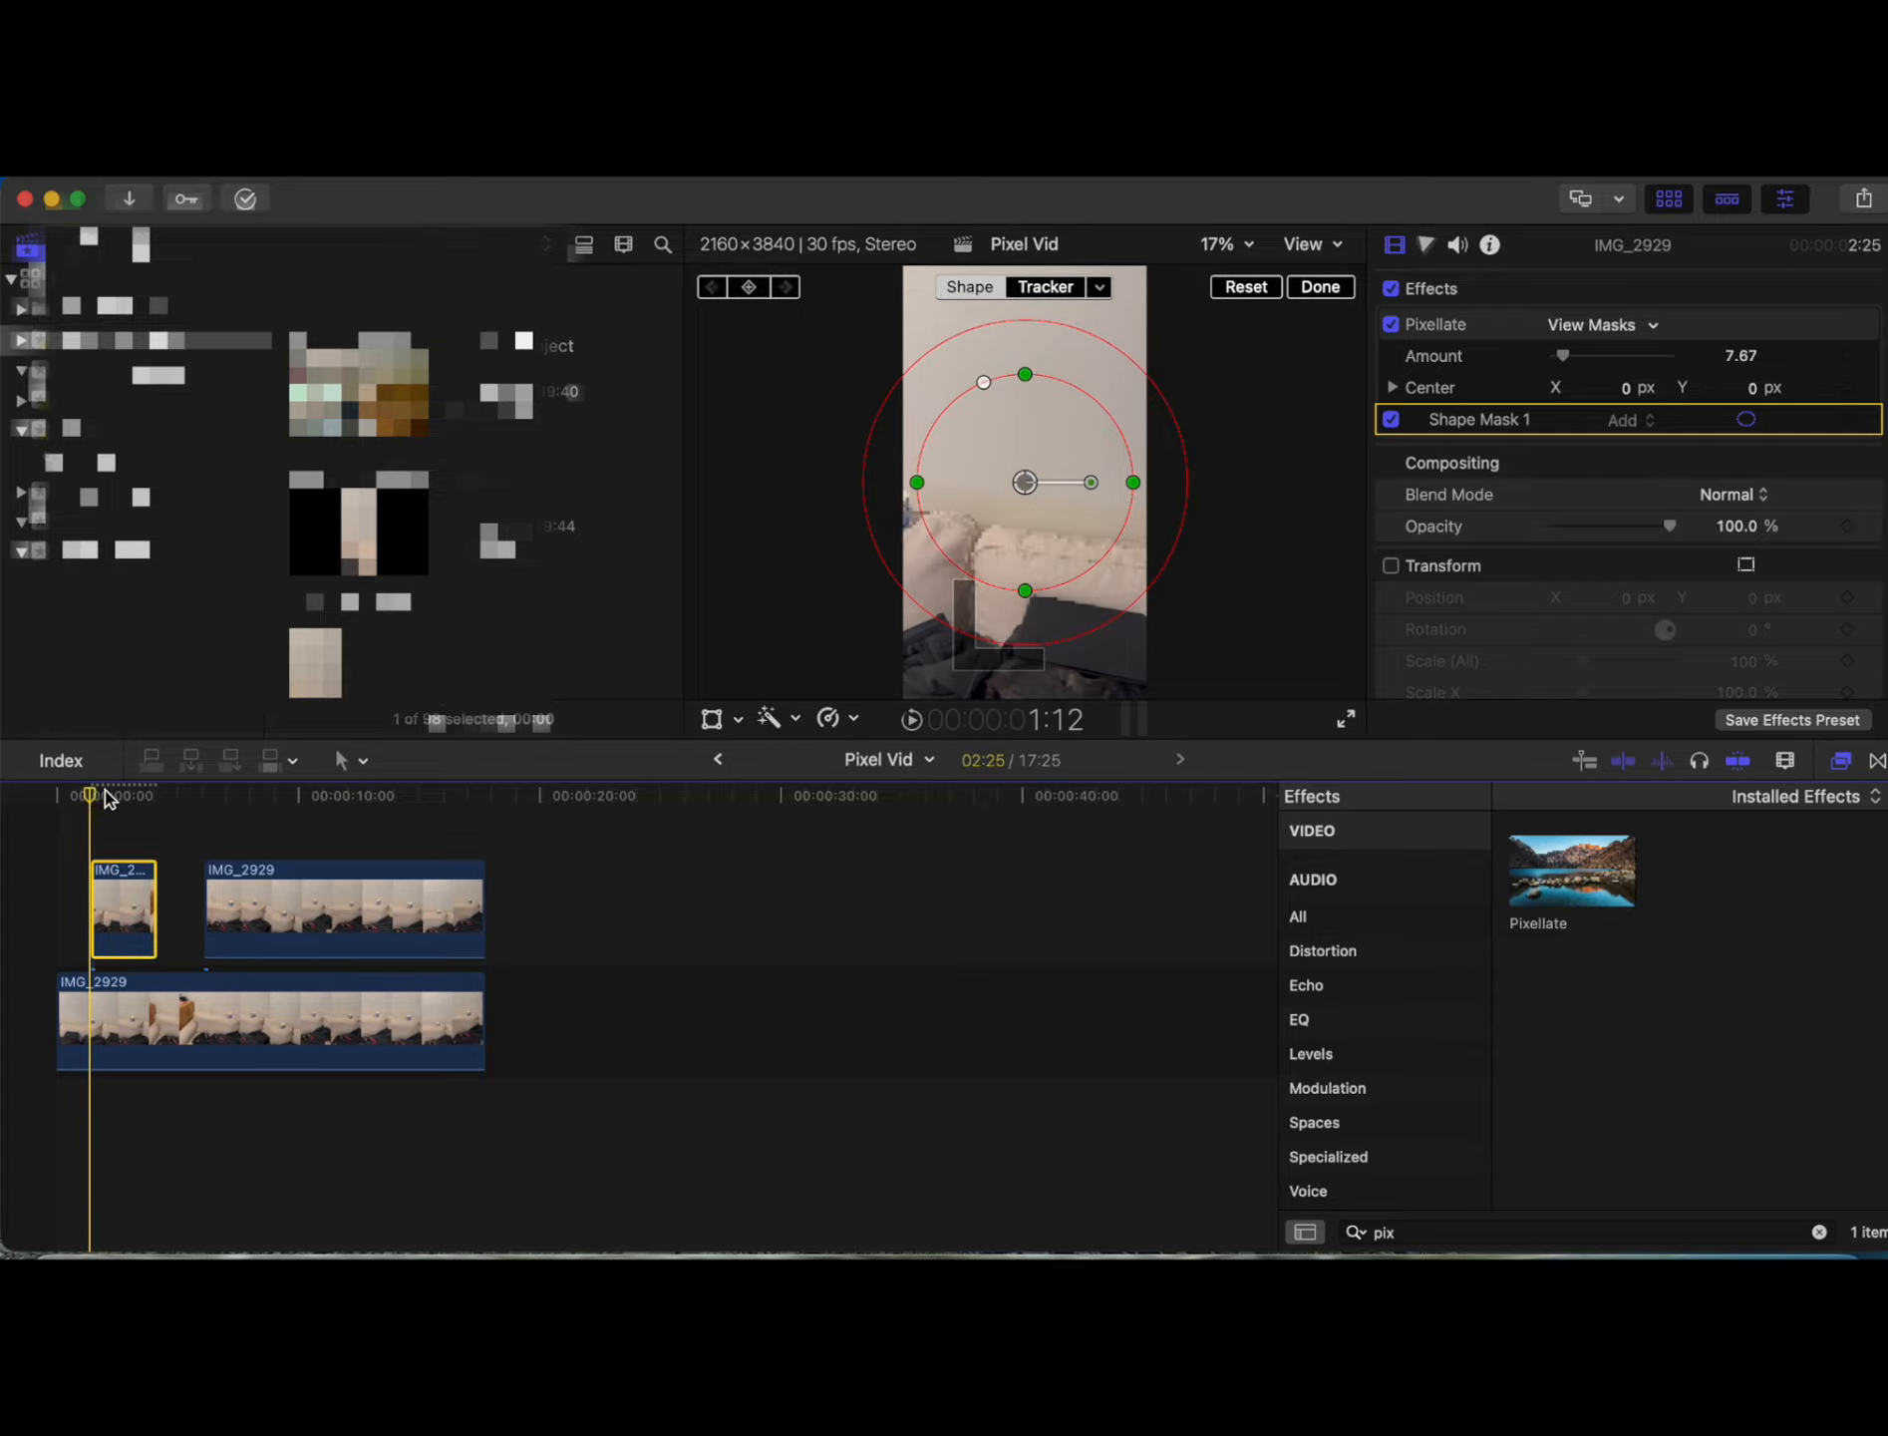
pyautogui.moveTo(1037, 484); pyautogui.dragTo(909, 513)
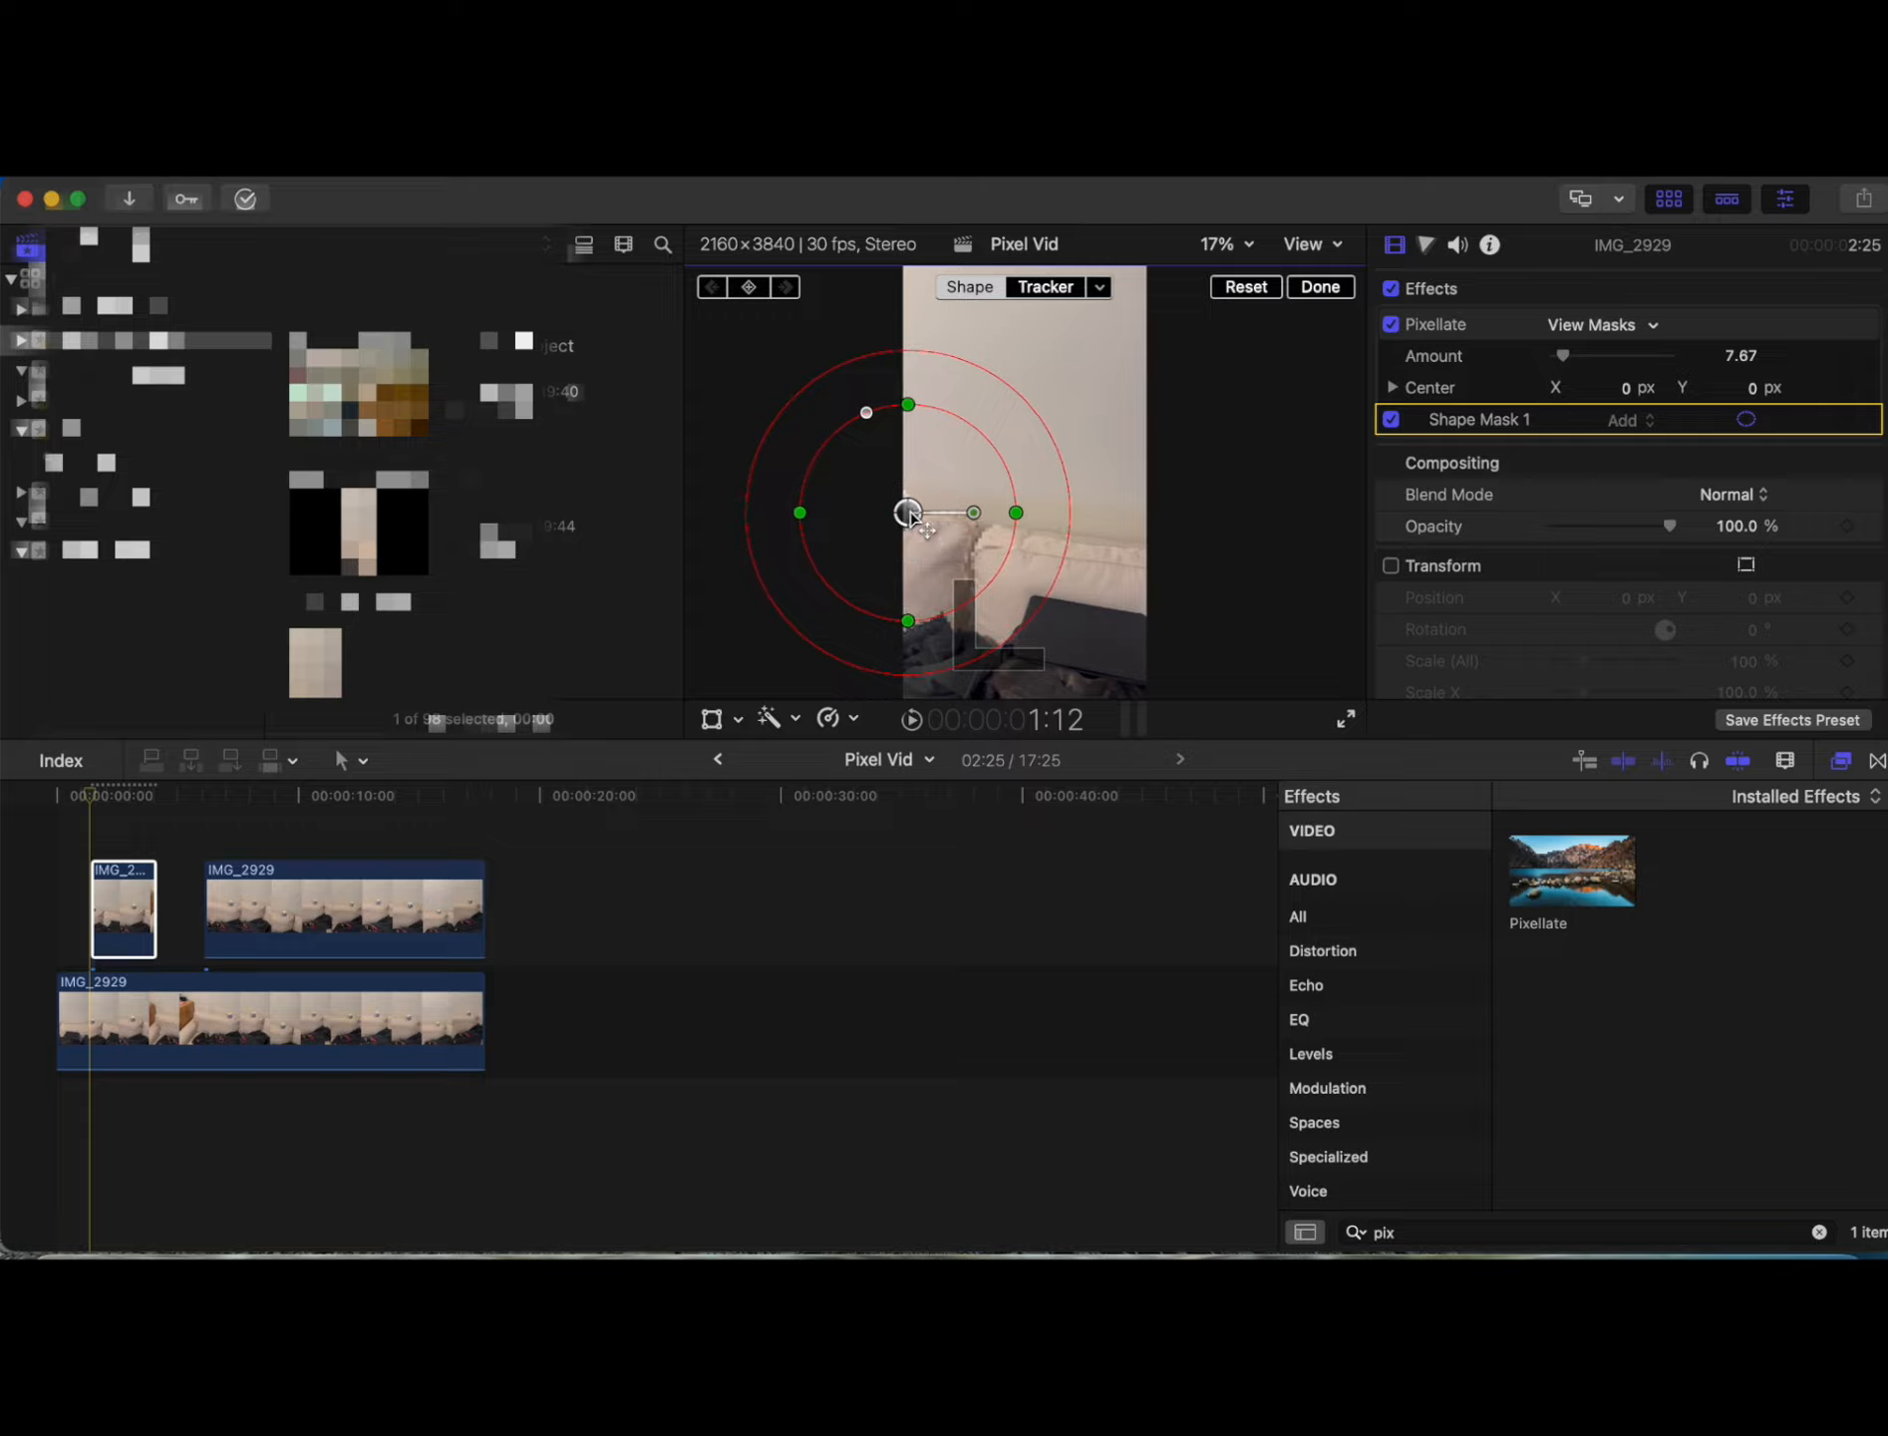
pyautogui.moveTo(869, 417); pyautogui.dragTo(770, 506)
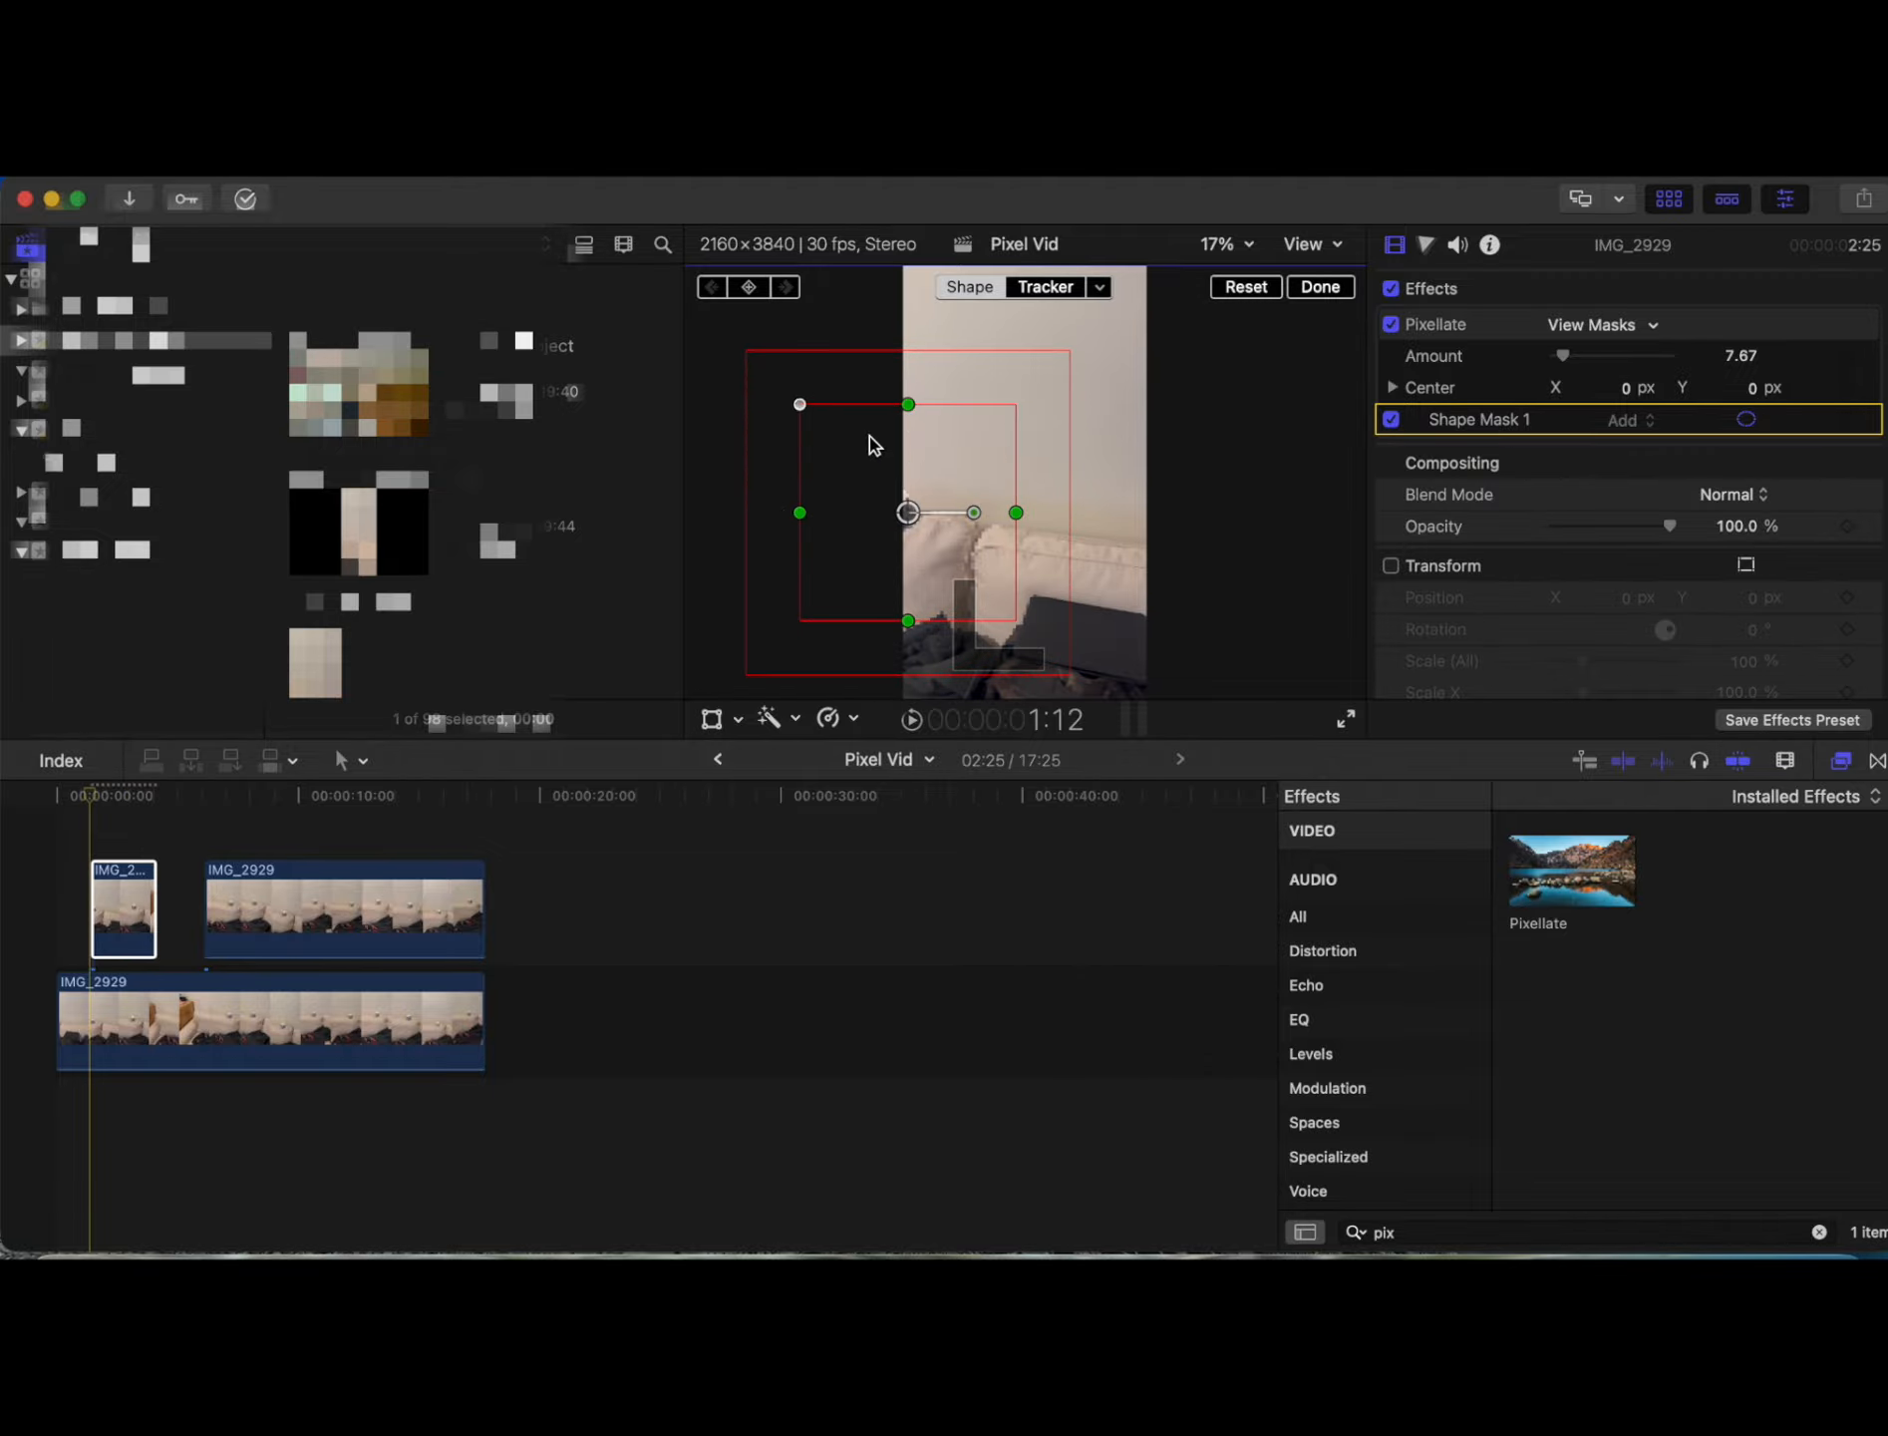
pyautogui.moveTo(906, 411); pyautogui.dragTo(940, 522)
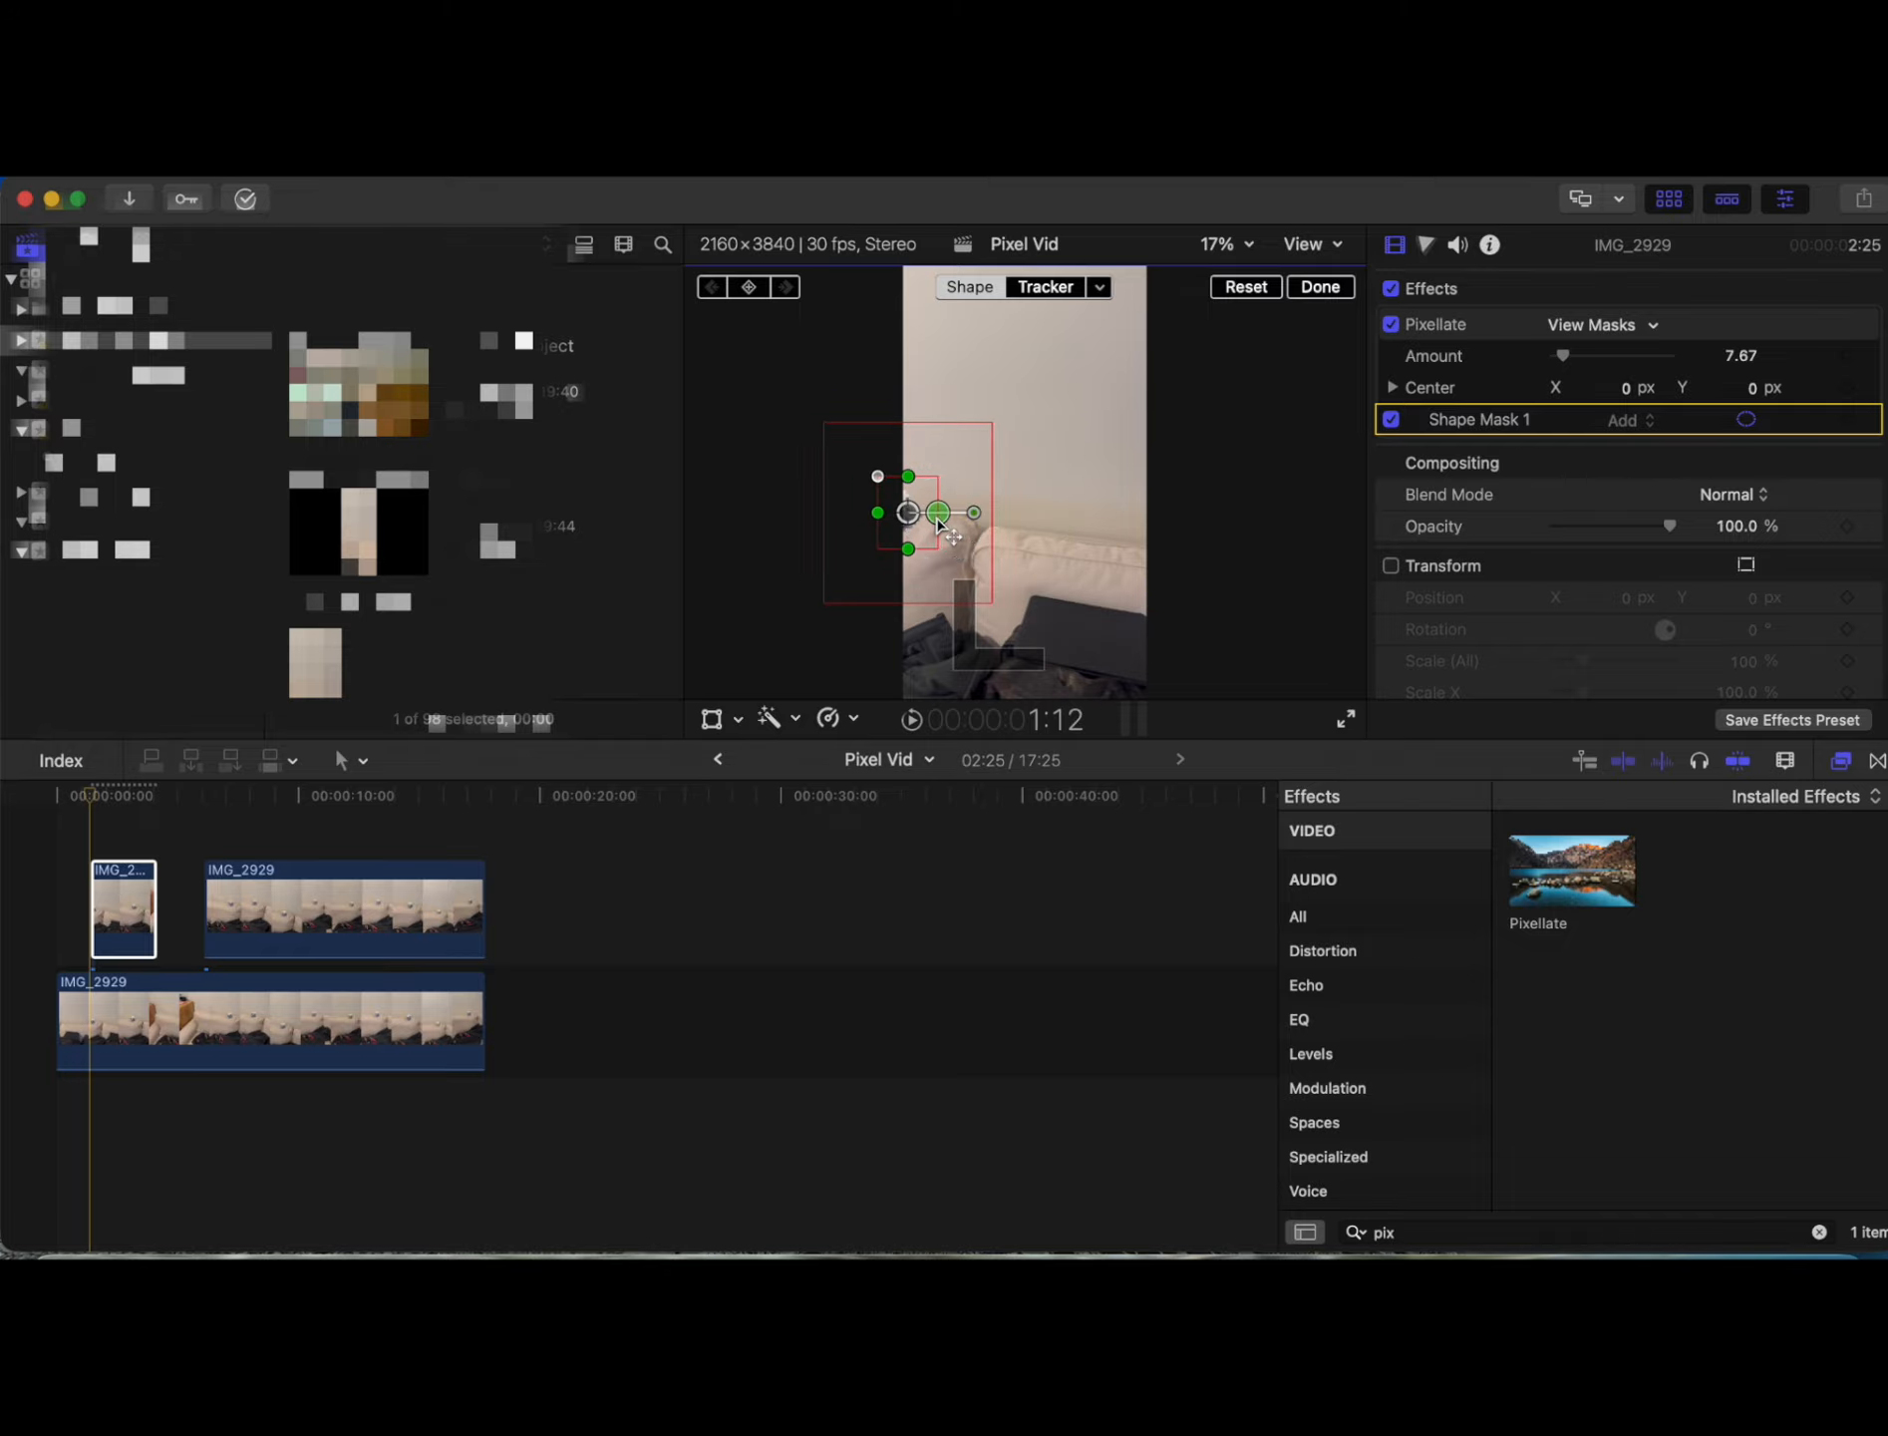
pyautogui.moveTo(943, 421)
pyautogui.mouseDown()
pyautogui.moveTo(889, 428)
pyautogui.moveTo(954, 439)
pyautogui.moveTo(923, 438)
pyautogui.mouseUp()
pyautogui.moveTo(1568, 365)
pyautogui.mouseDown()
pyautogui.moveTo(1636, 363)
pyautogui.moveTo(1566, 369)
pyautogui.moveTo(1593, 368)
pyautogui.mouseUp()
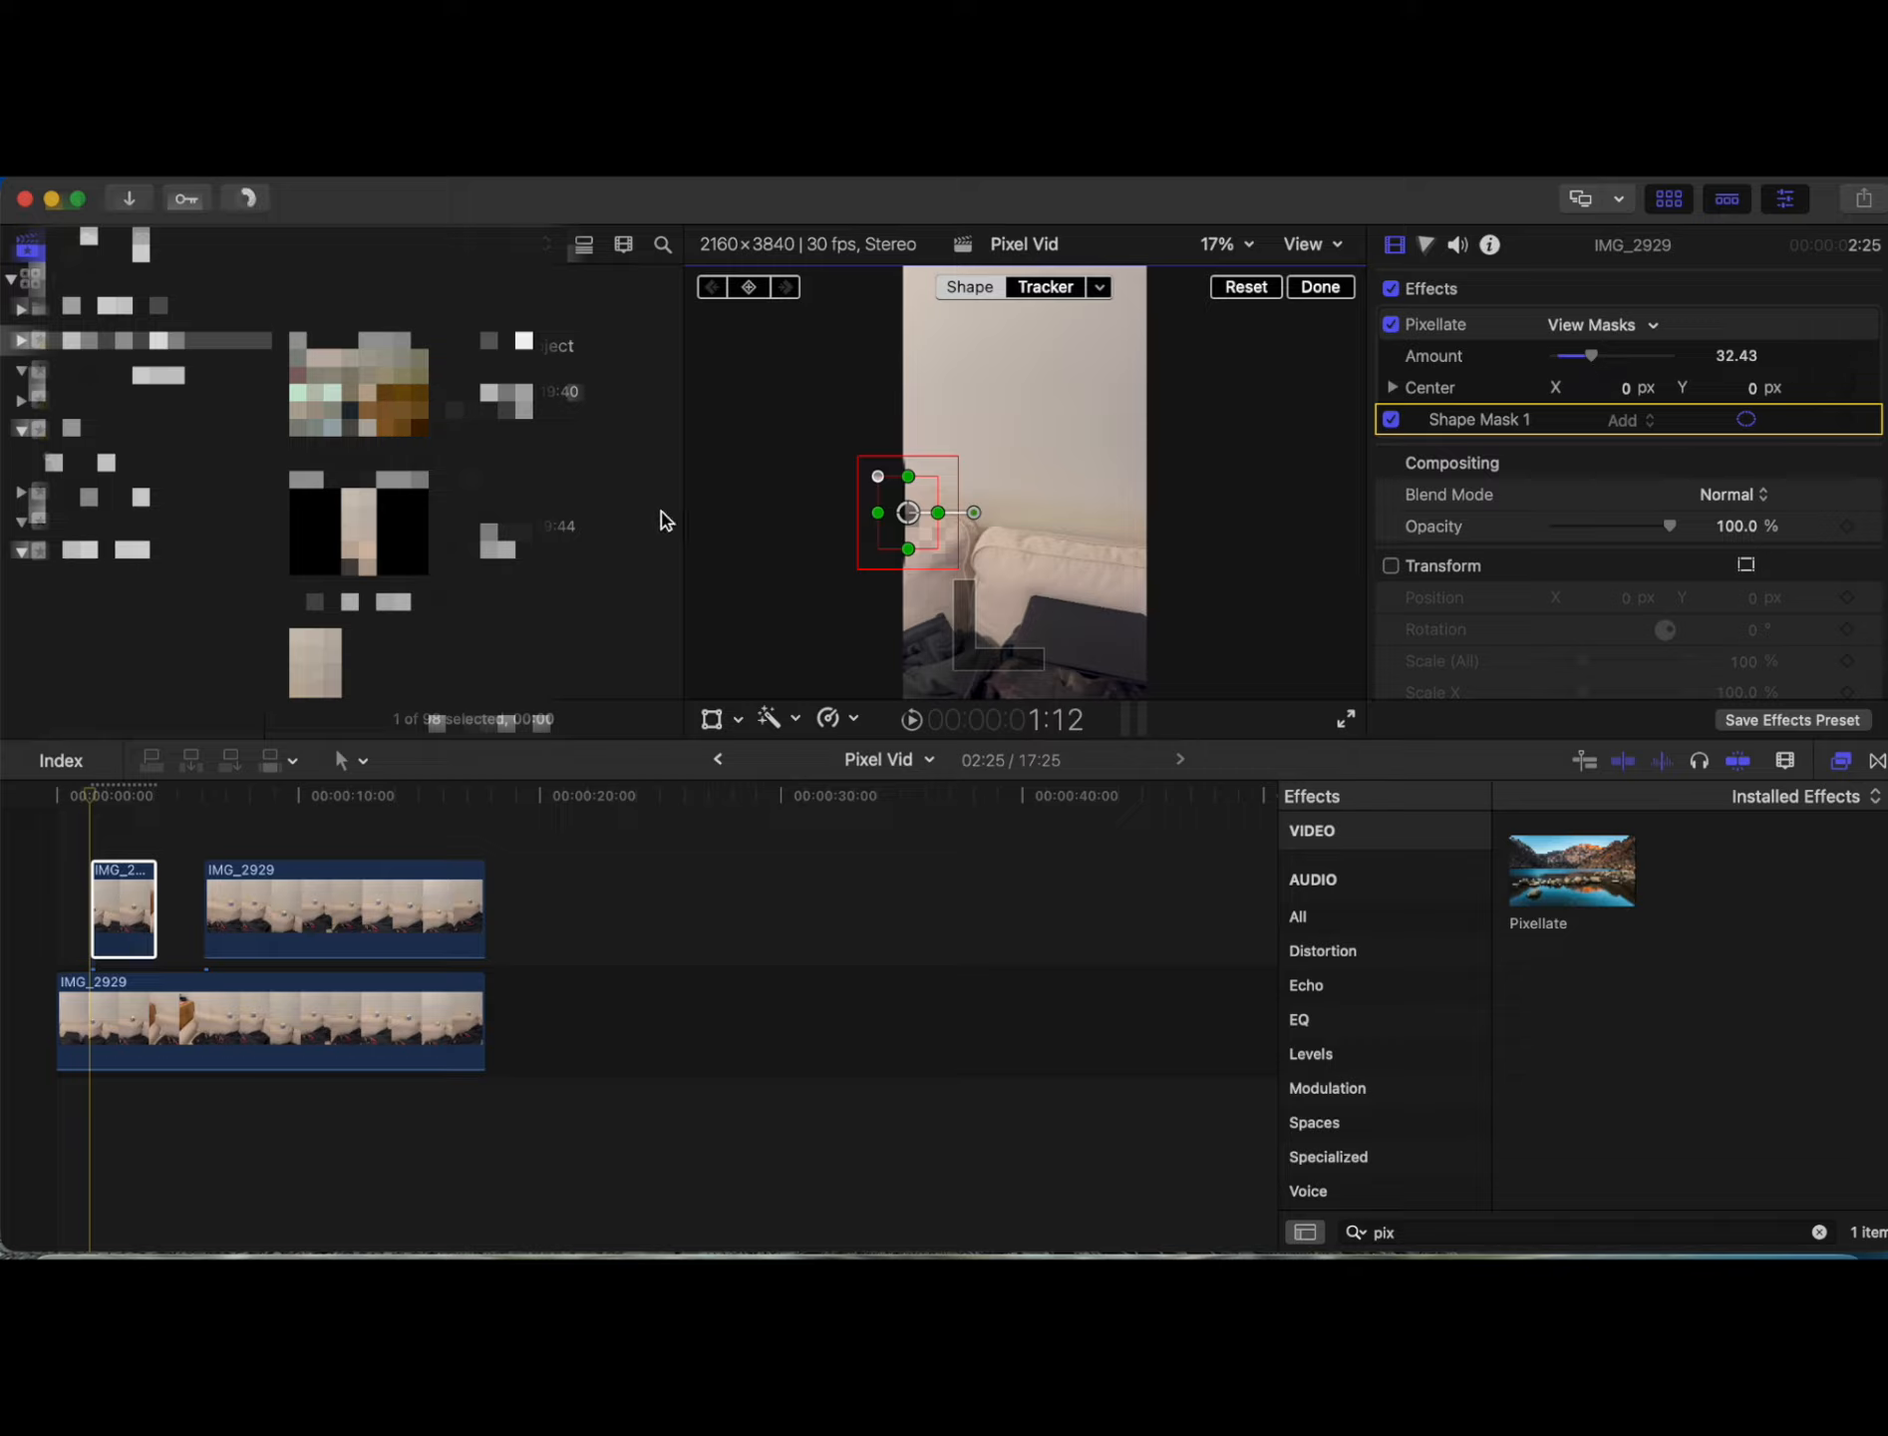
# Step: Track the shape mask forward through the first upper clip segment and finish the mask editing
pyautogui.click(133, 879)
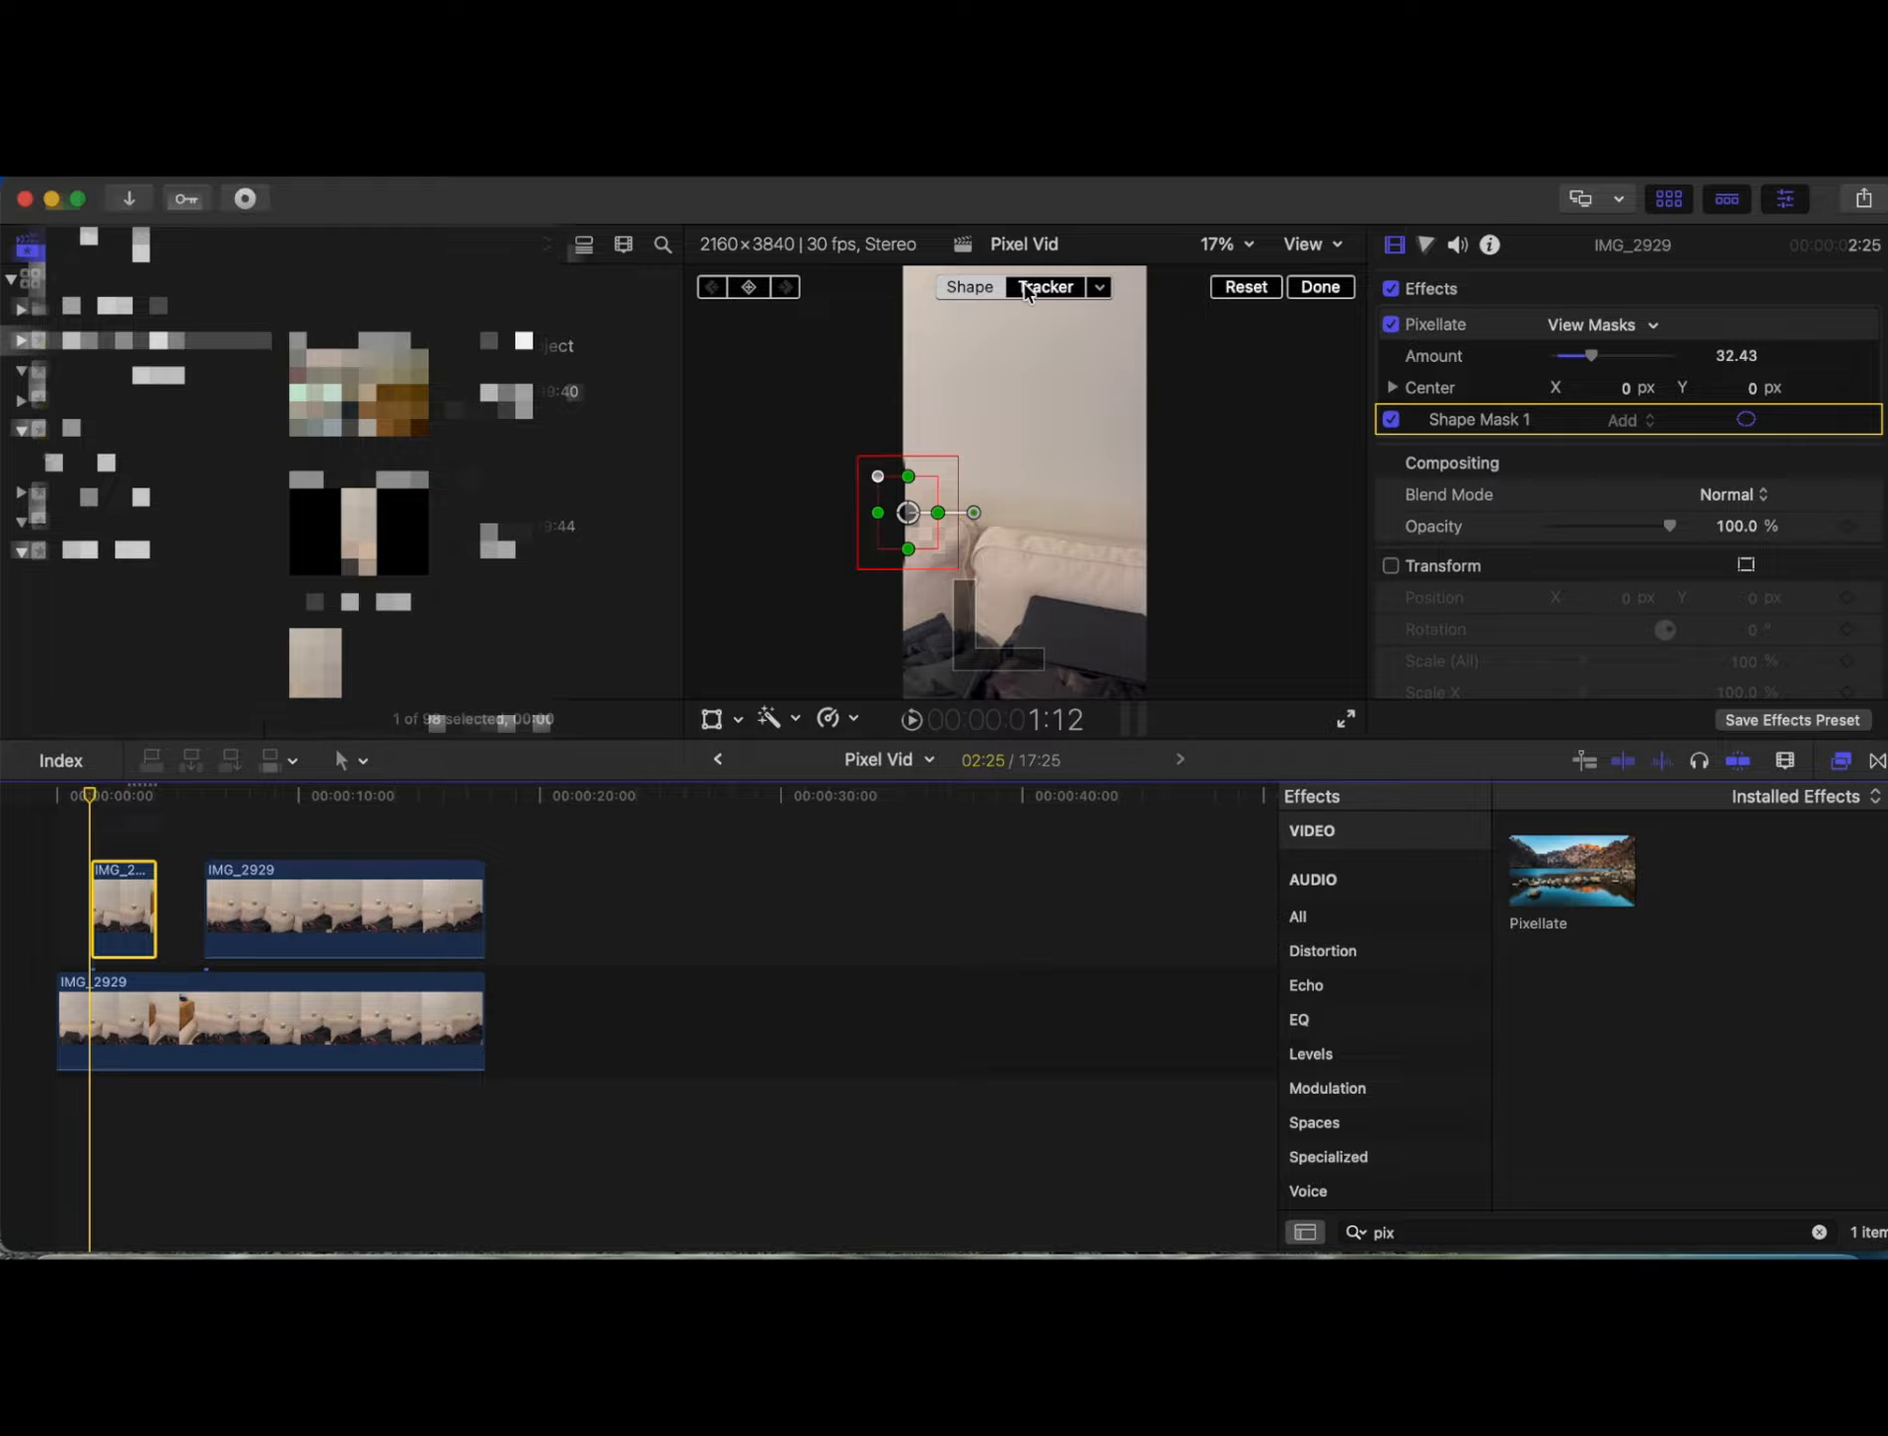
pyautogui.click(1056, 288)
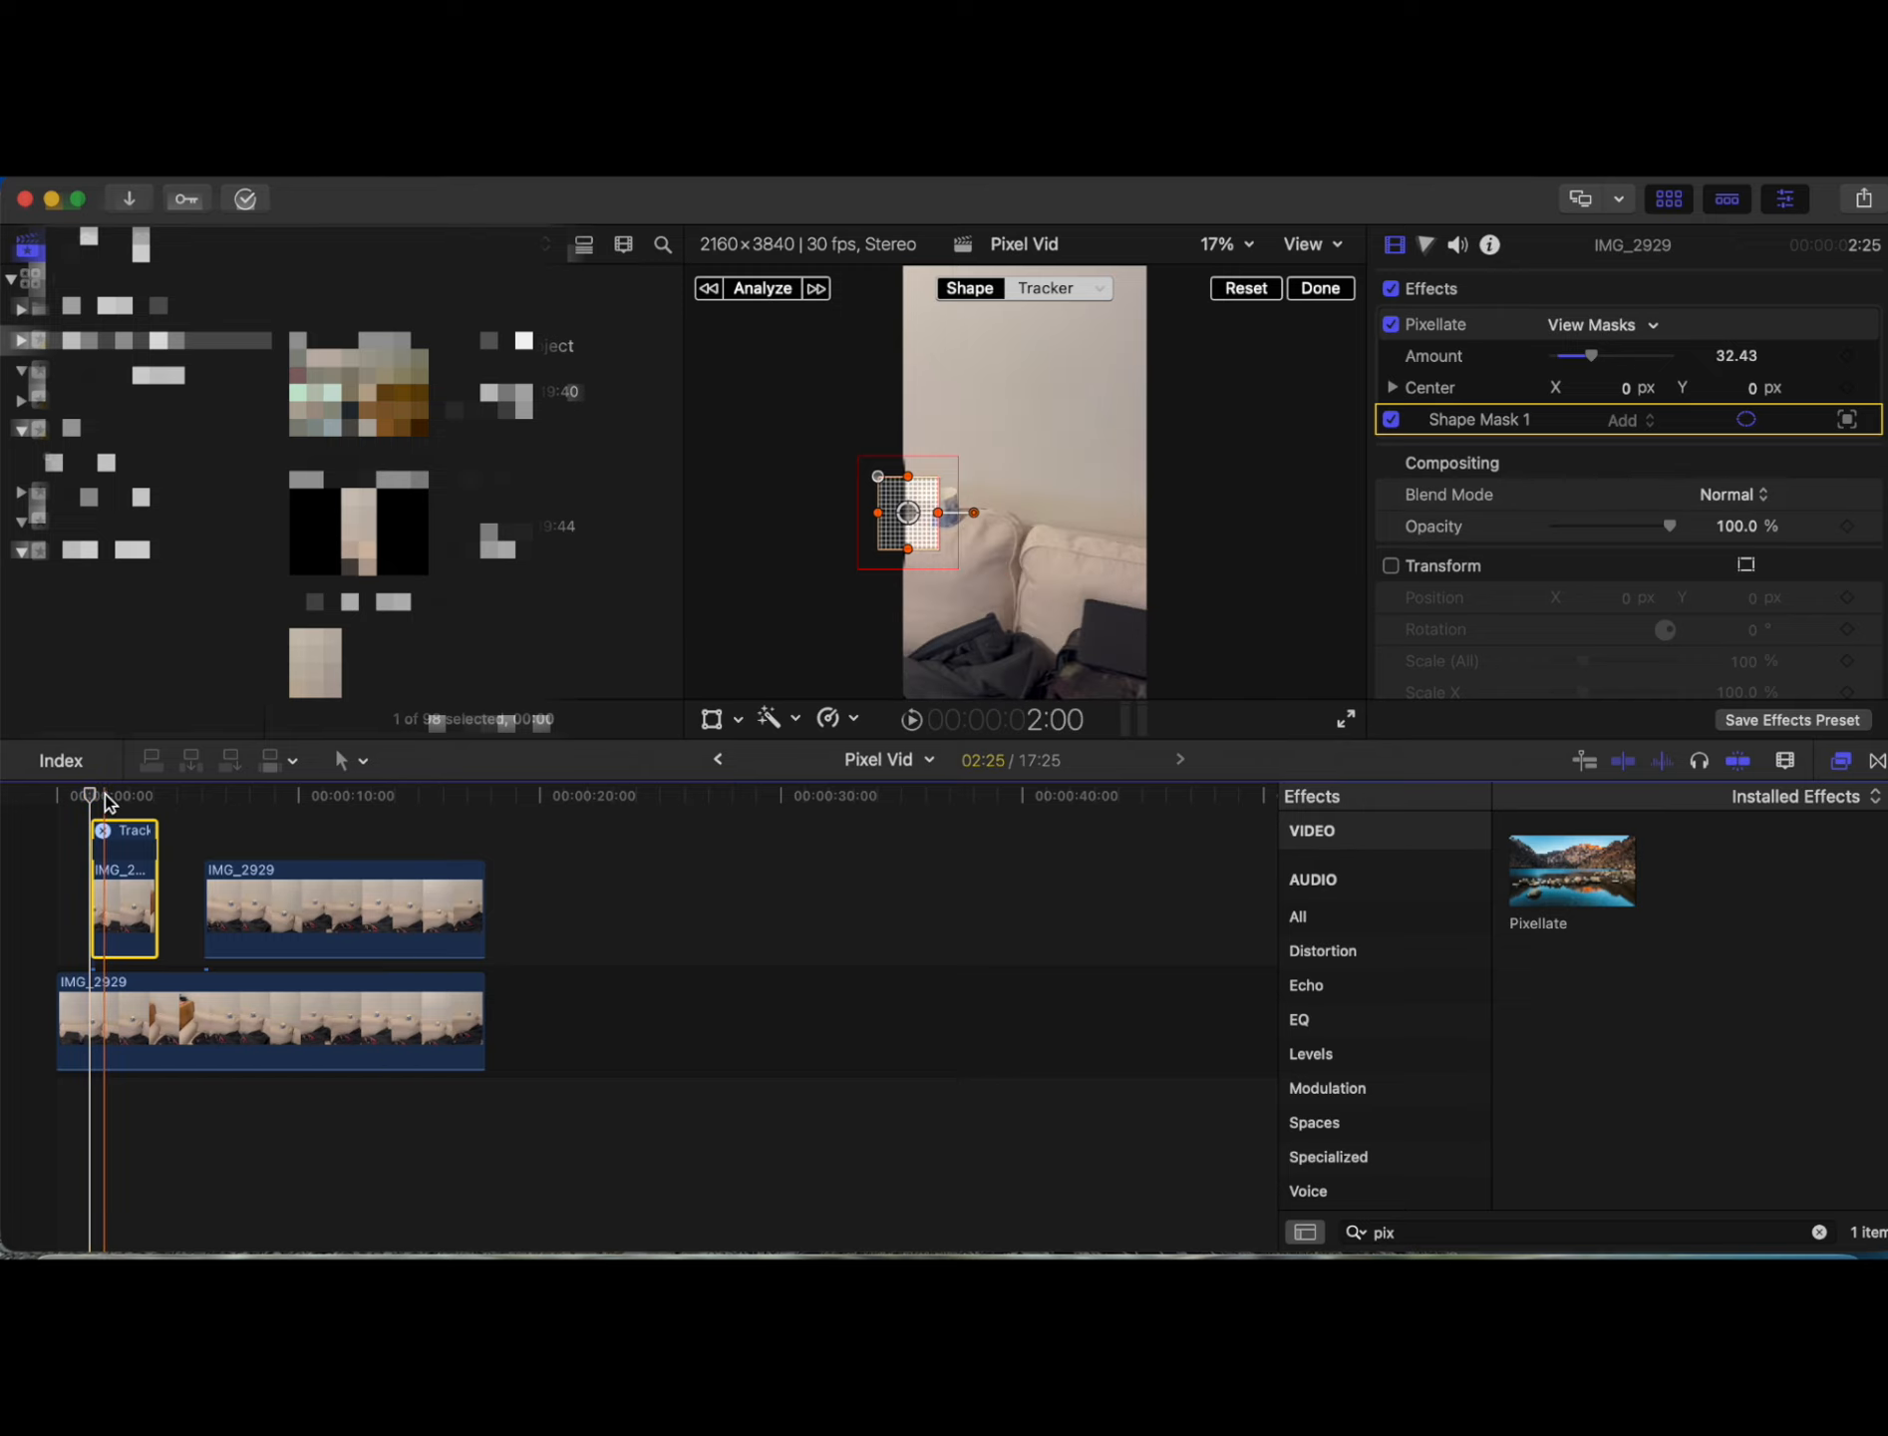
pyautogui.click(818, 289)
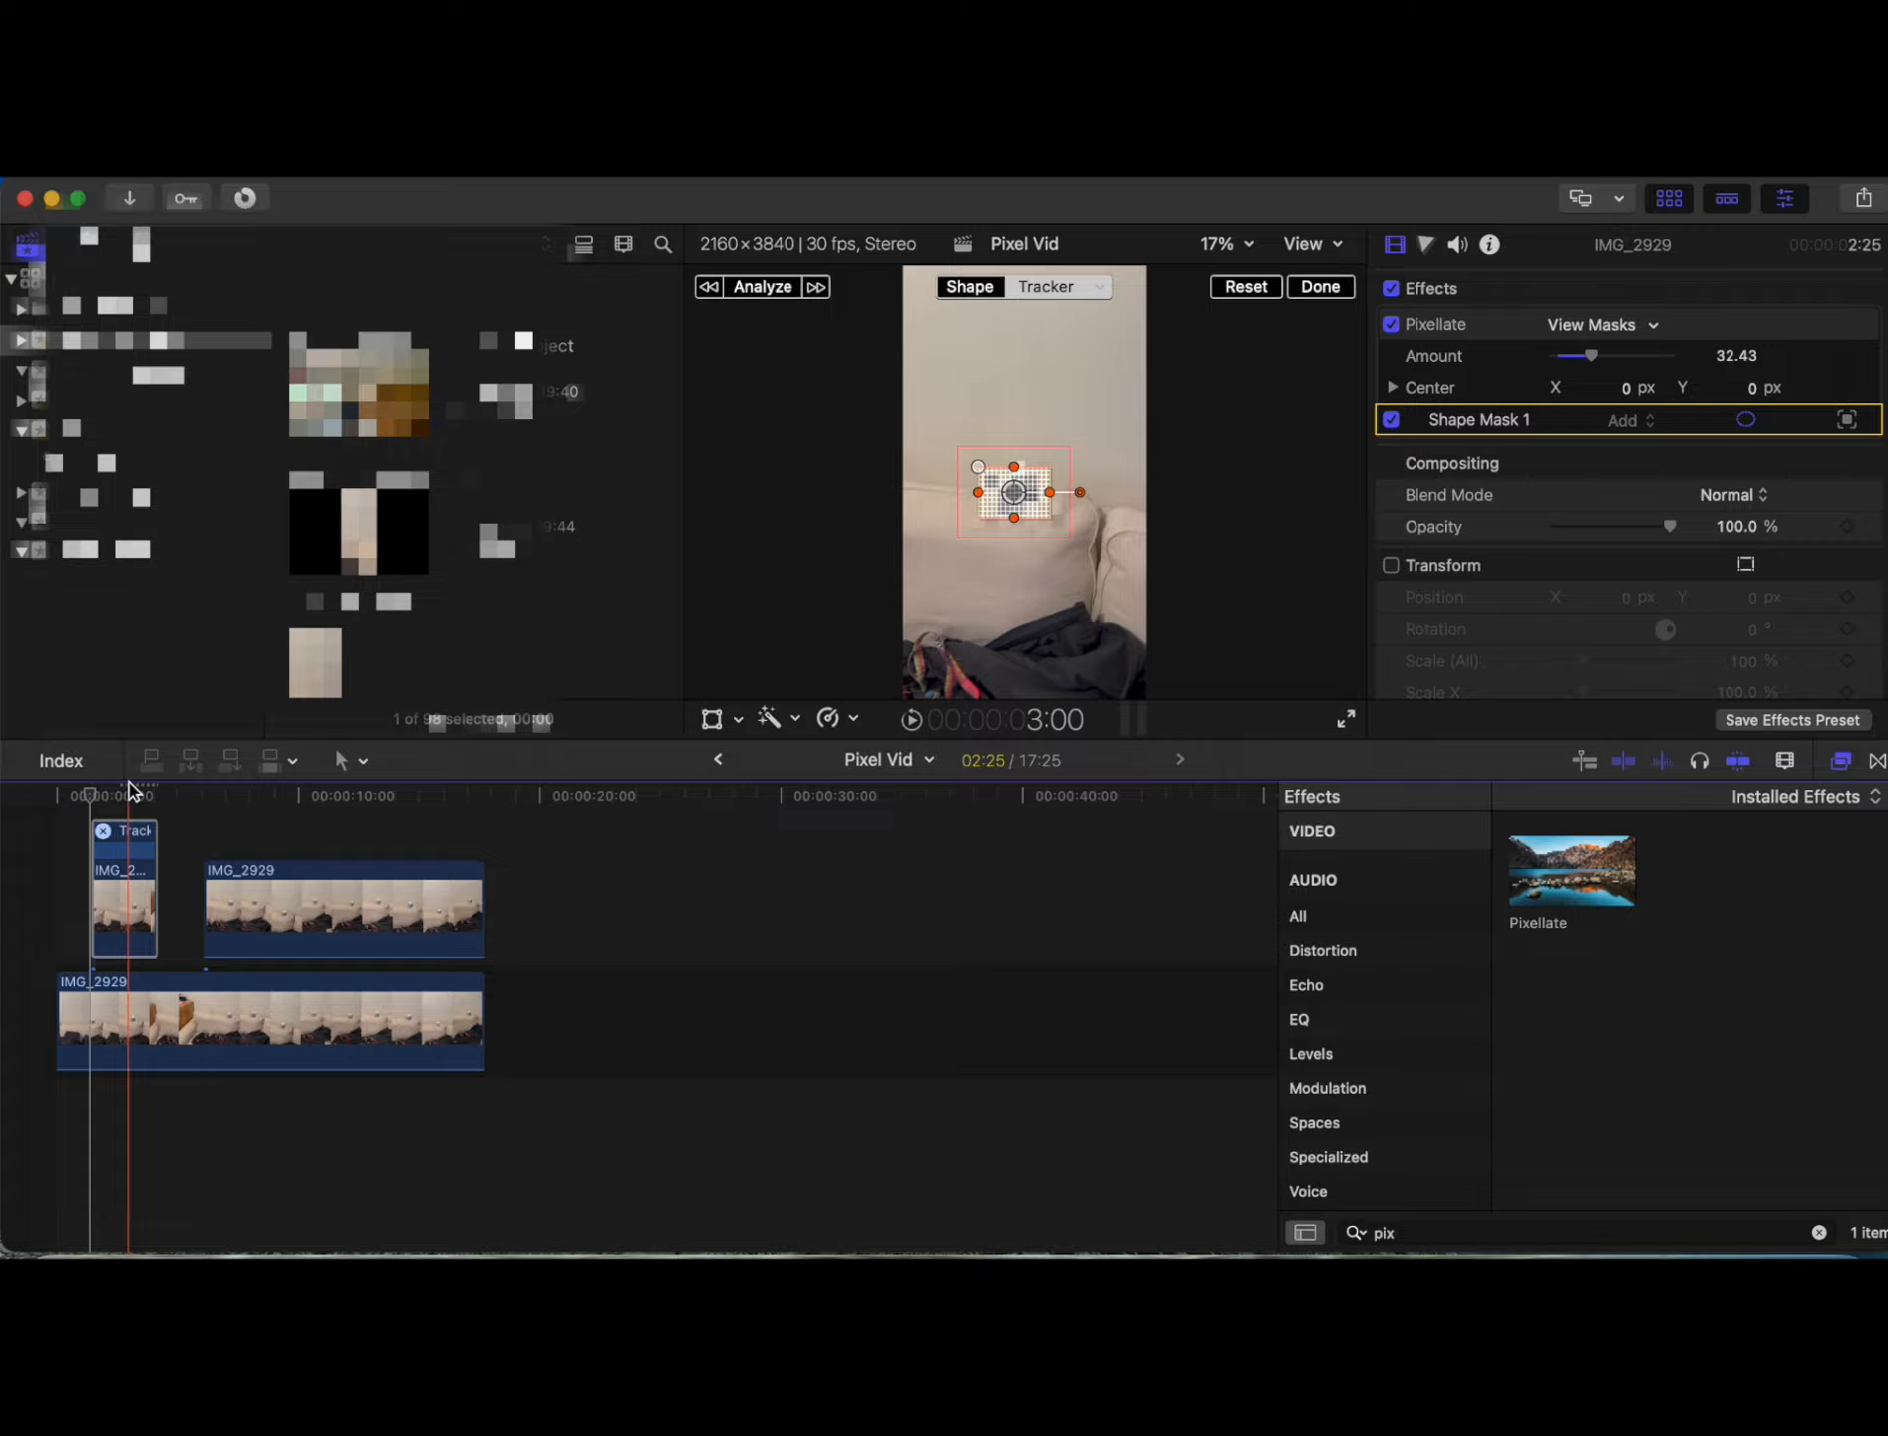
pyautogui.click(1346, 289)
# Step: Play the timeline from the beginning to check the tracked pixelation over the mug
pyautogui.moveTo(88, 794); pyautogui.dragTo(60, 789)
pyautogui.press('space')
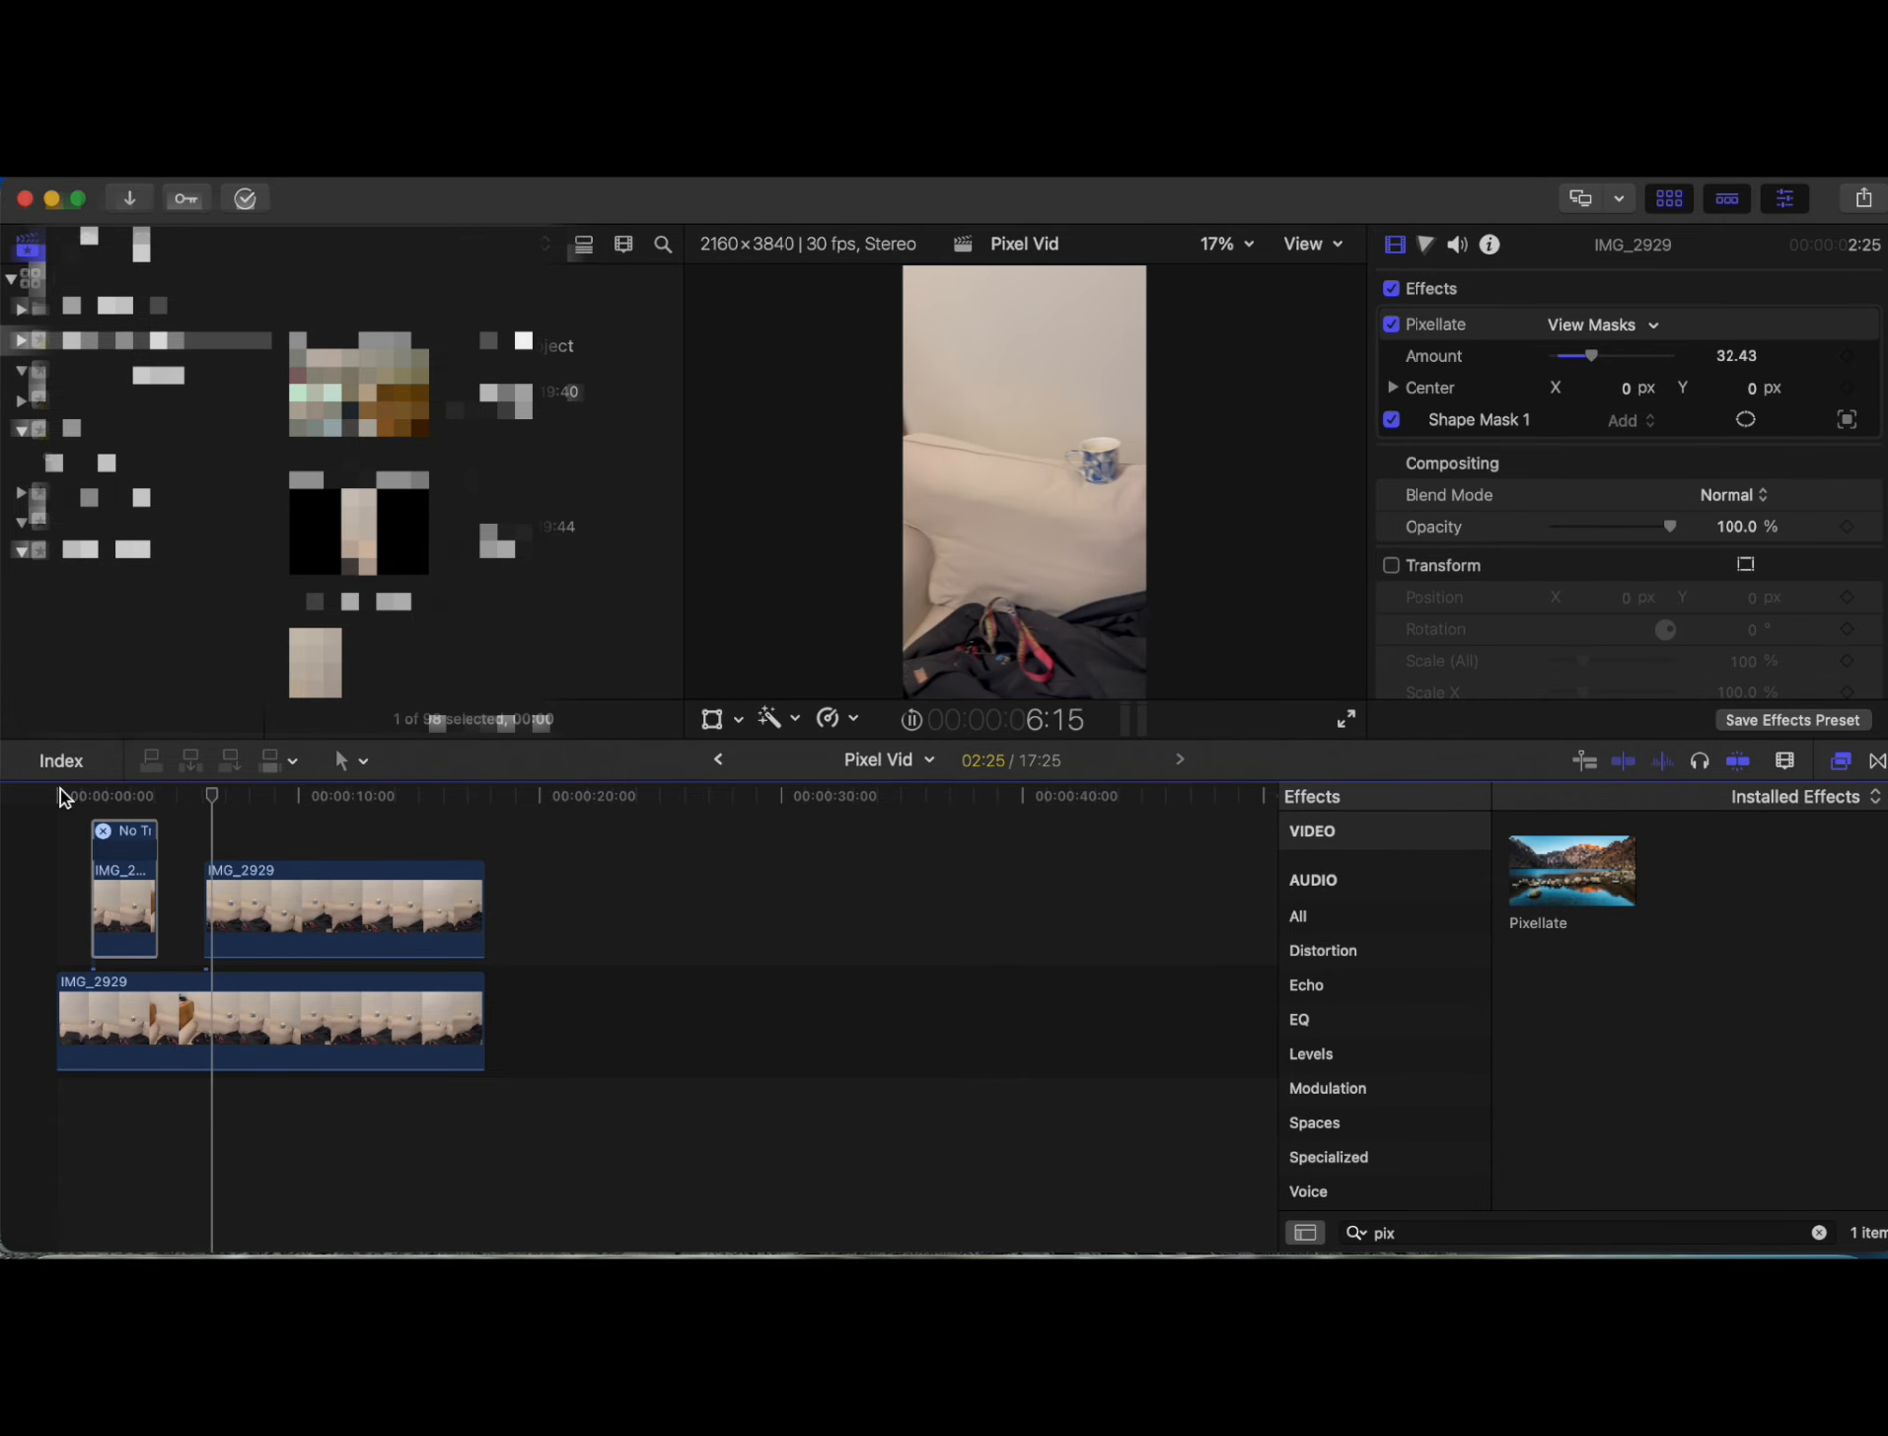
pyautogui.press('space')
# Step: Place the playhead at 6:03 and apply the Pixellate effect to the second upper clip segment
pyautogui.moveTo(230, 794); pyautogui.dragTo(212, 795)
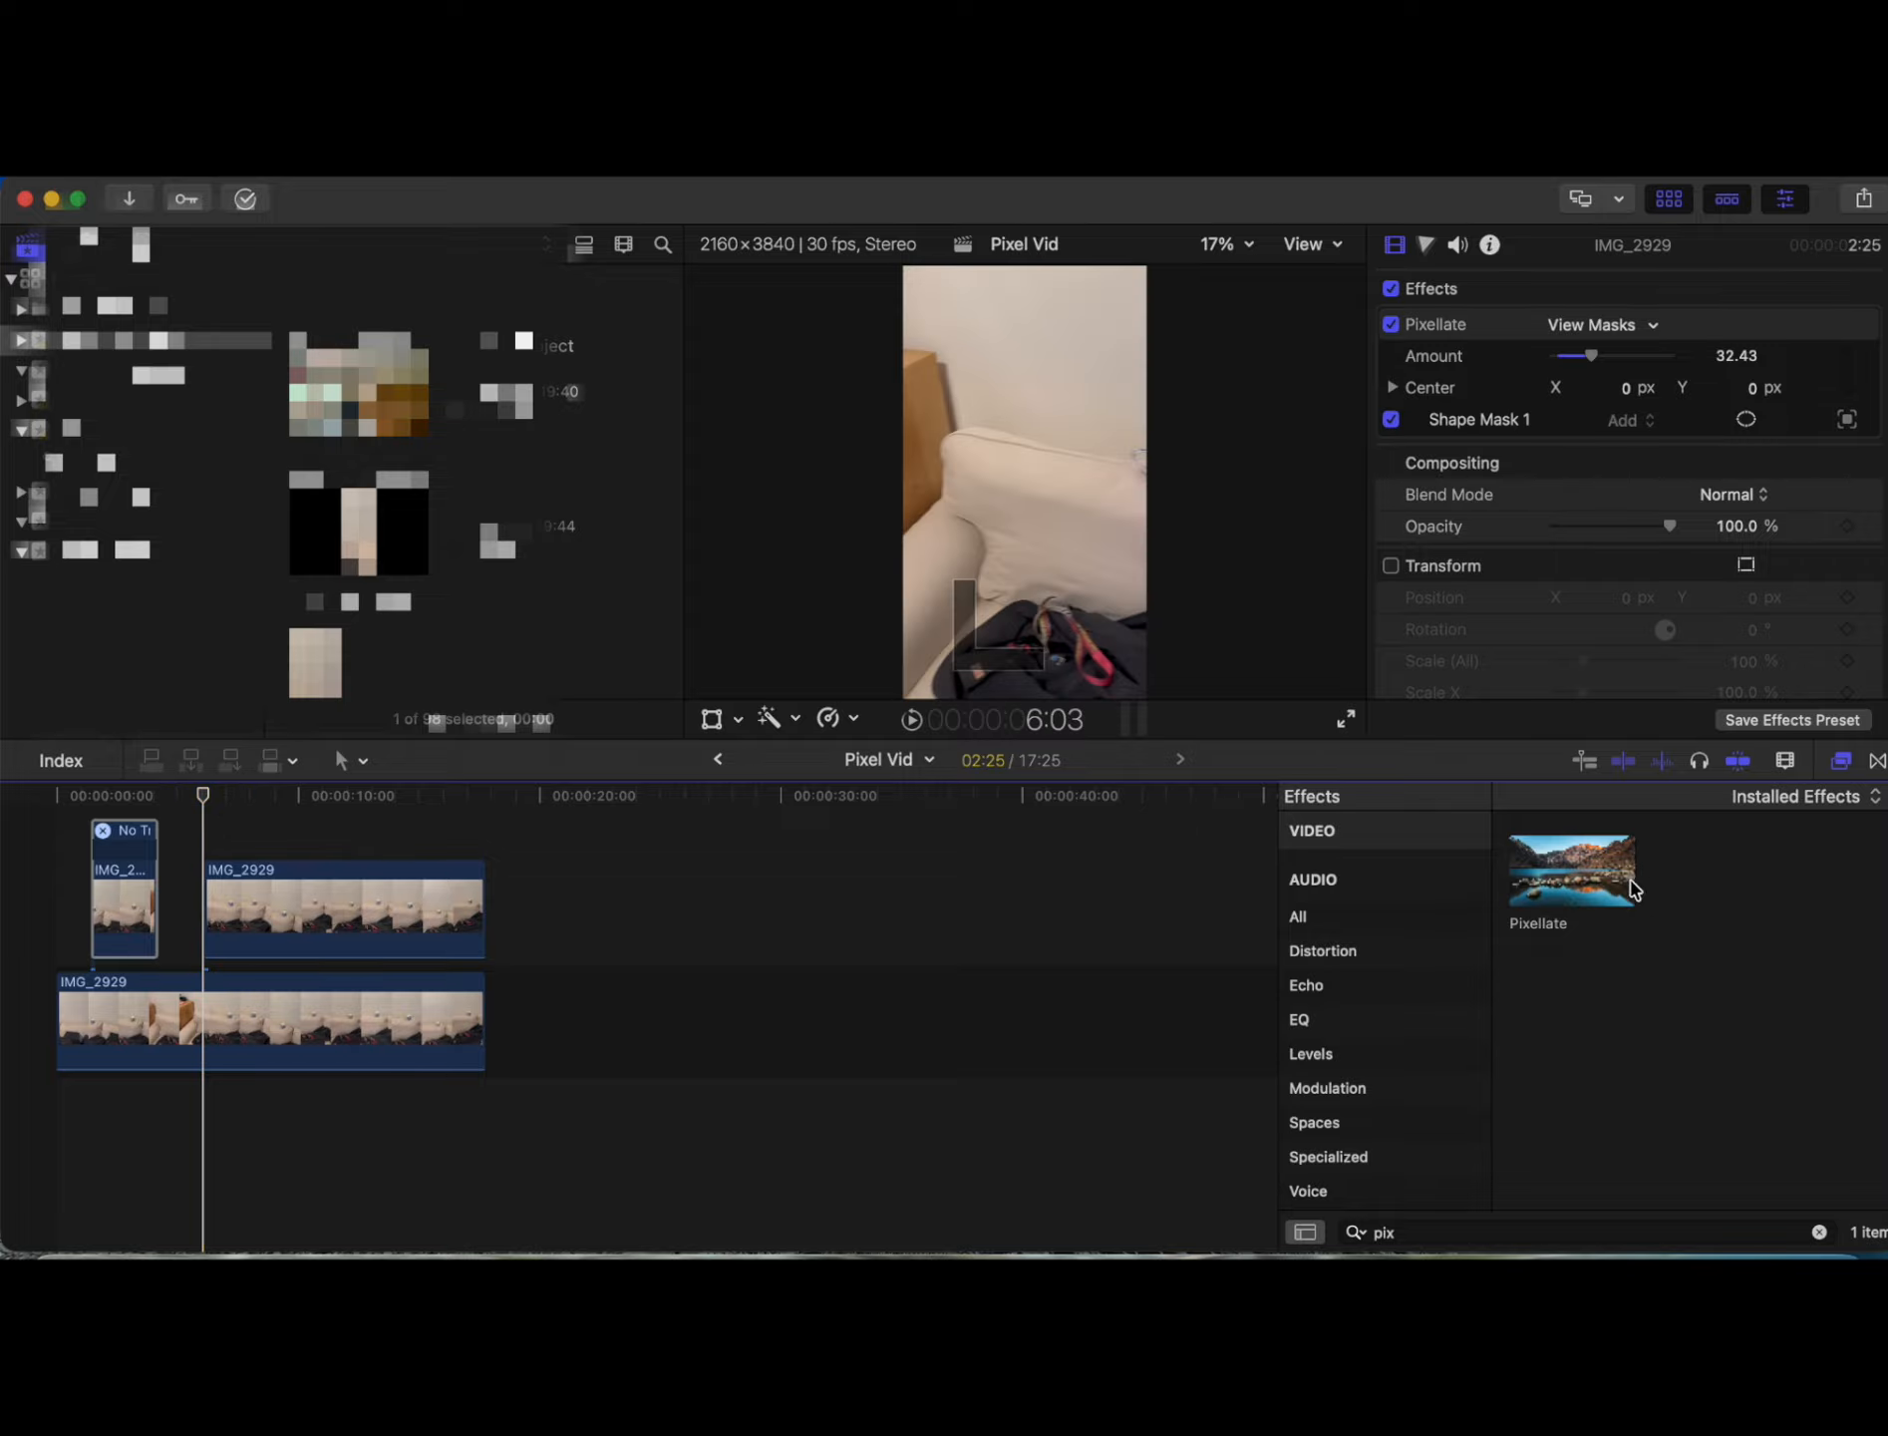
pyautogui.moveTo(1596, 879); pyautogui.dragTo(350, 914)
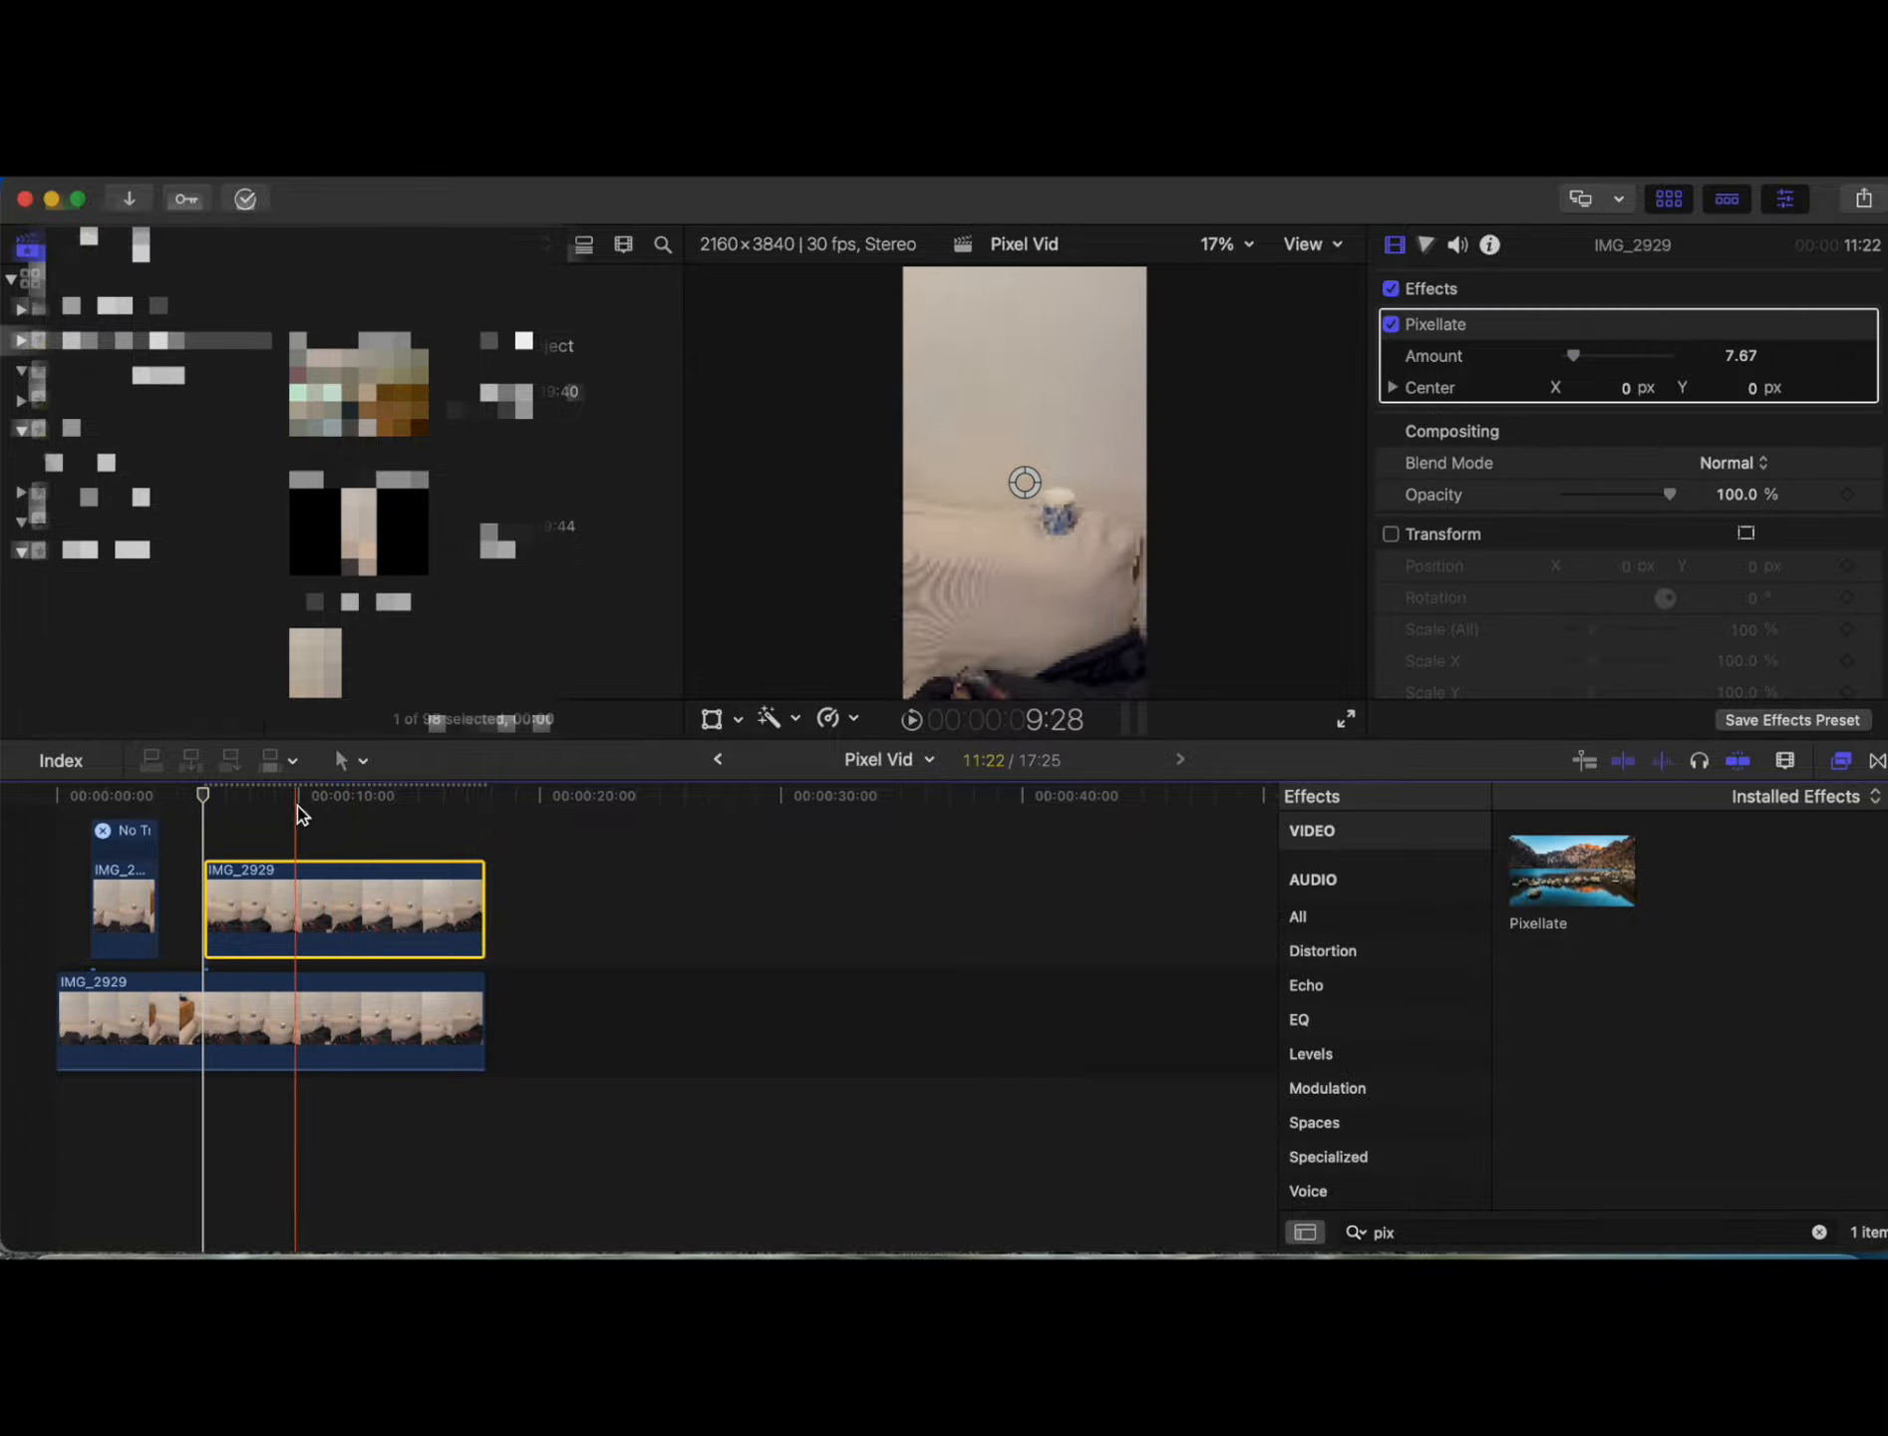
# Step: Set the Pixellate Amount to 30.06 on the second upper clip segment and add a shape mask to the effect at 6:03
pyautogui.click(1575, 357)
pyautogui.moveTo(1578, 361); pyautogui.dragTo(1601, 361)
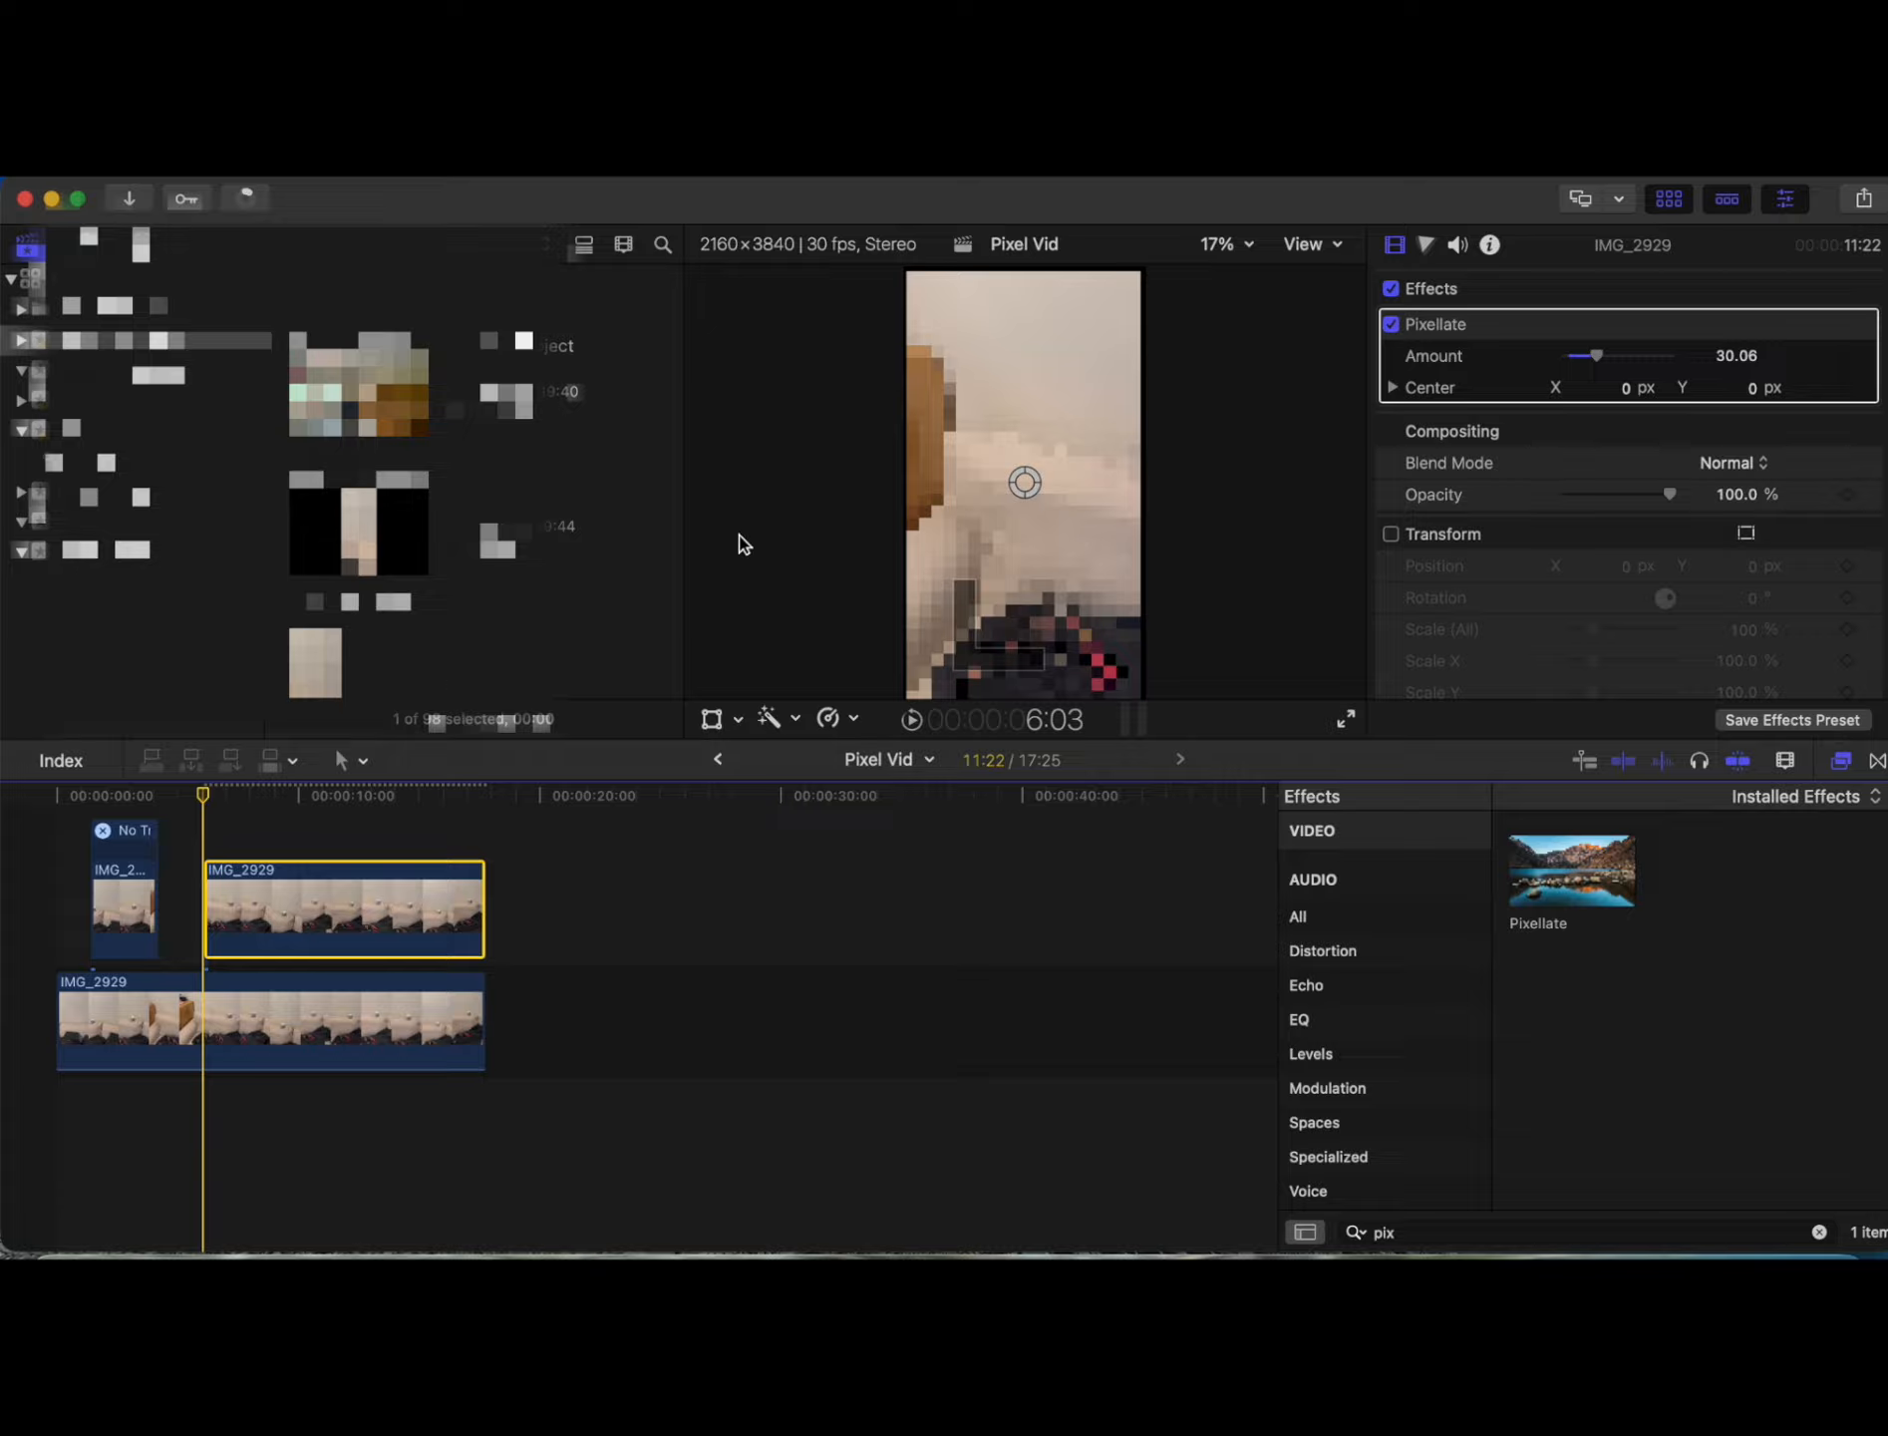
pyautogui.rightClick(1558, 327)
pyautogui.click(1602, 659)
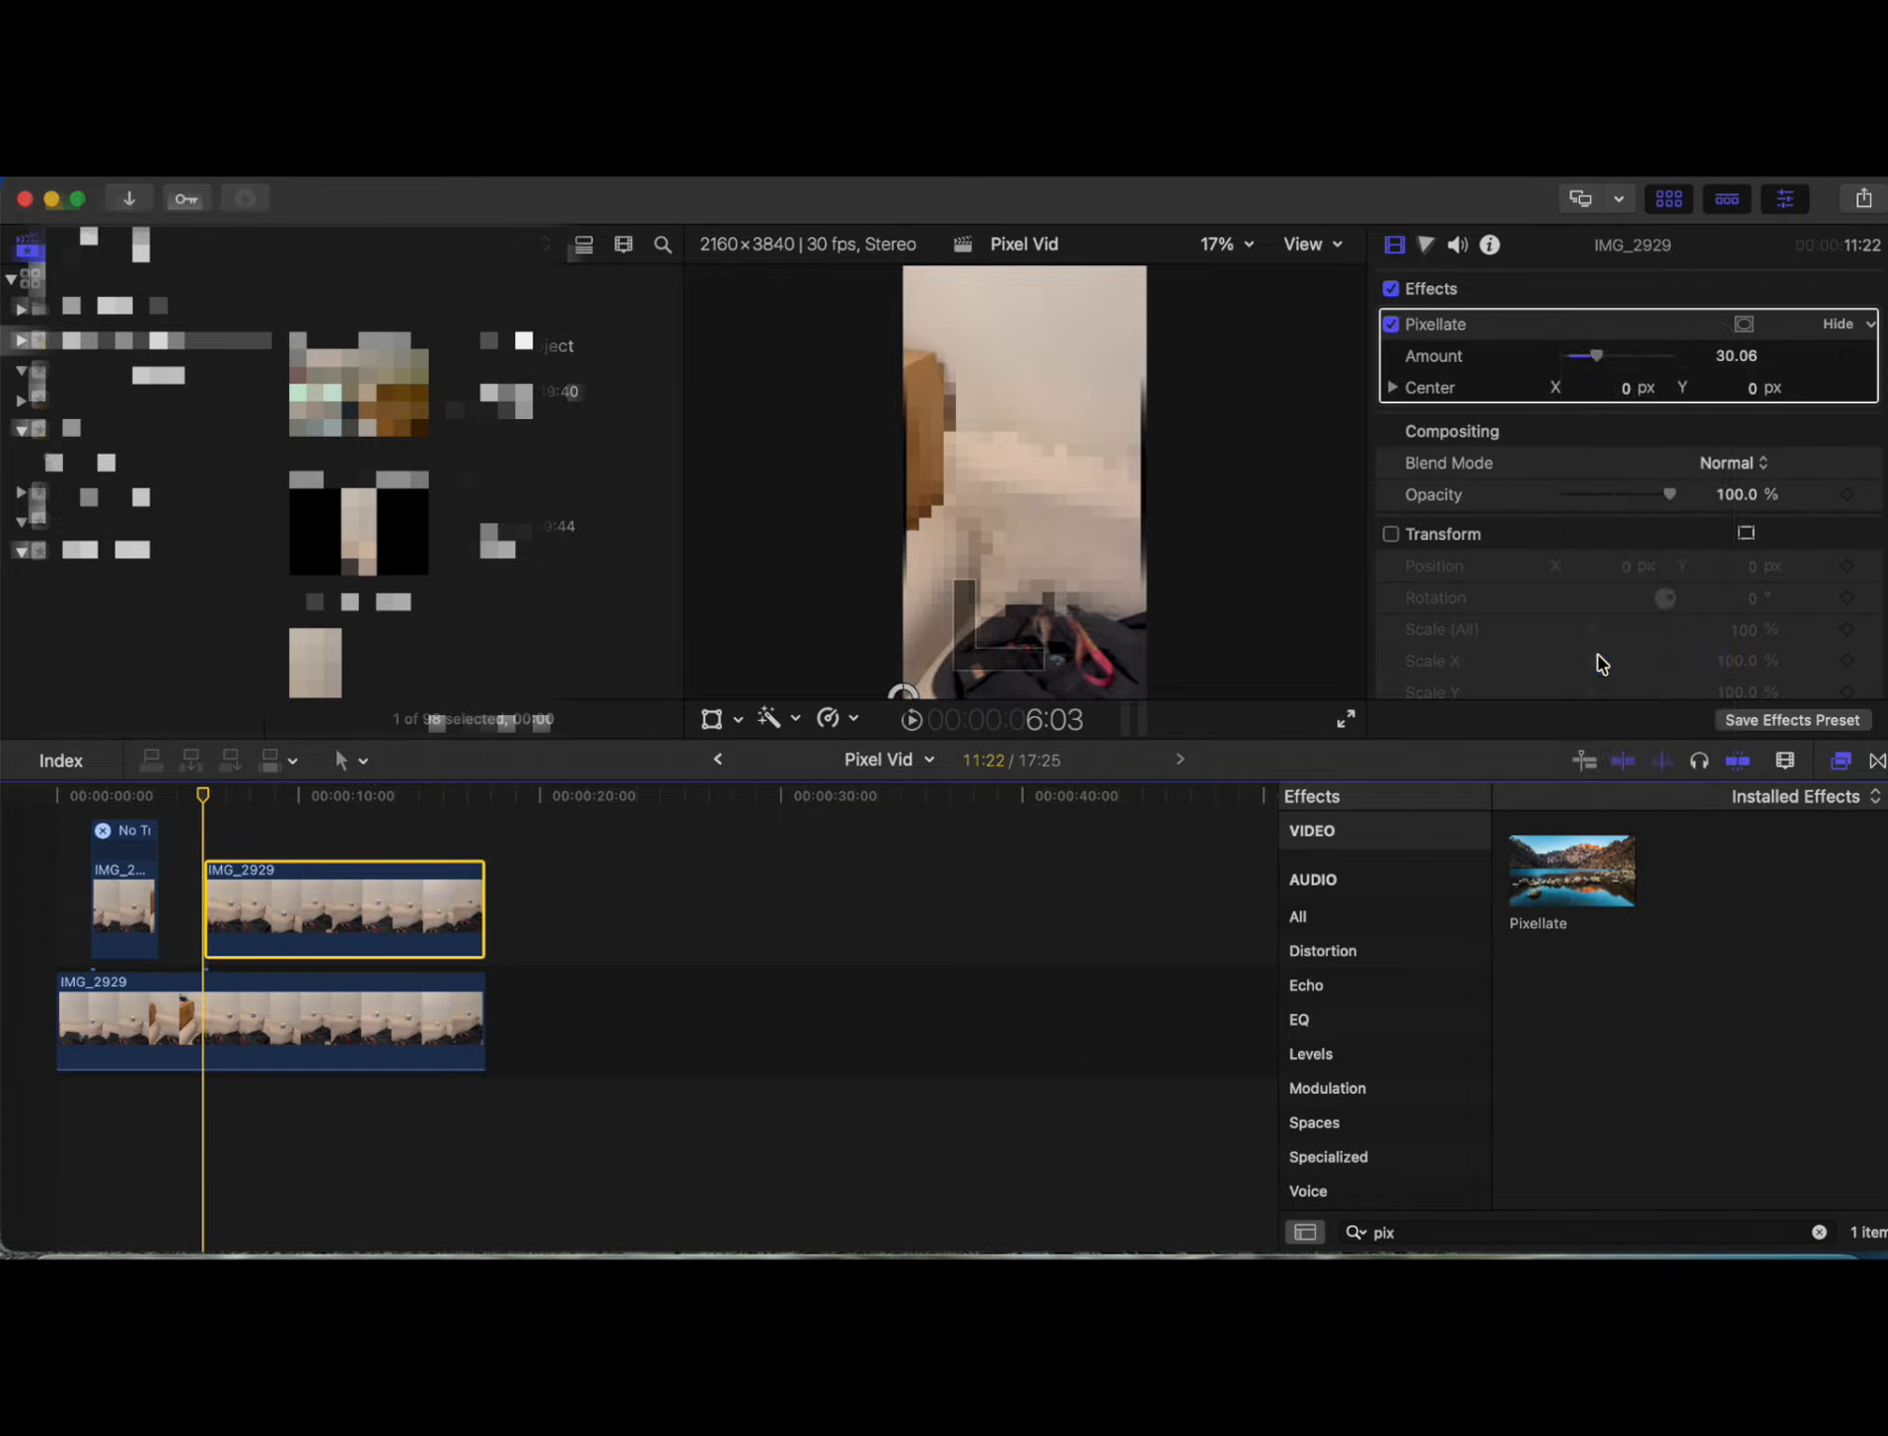
pyautogui.click(207, 794)
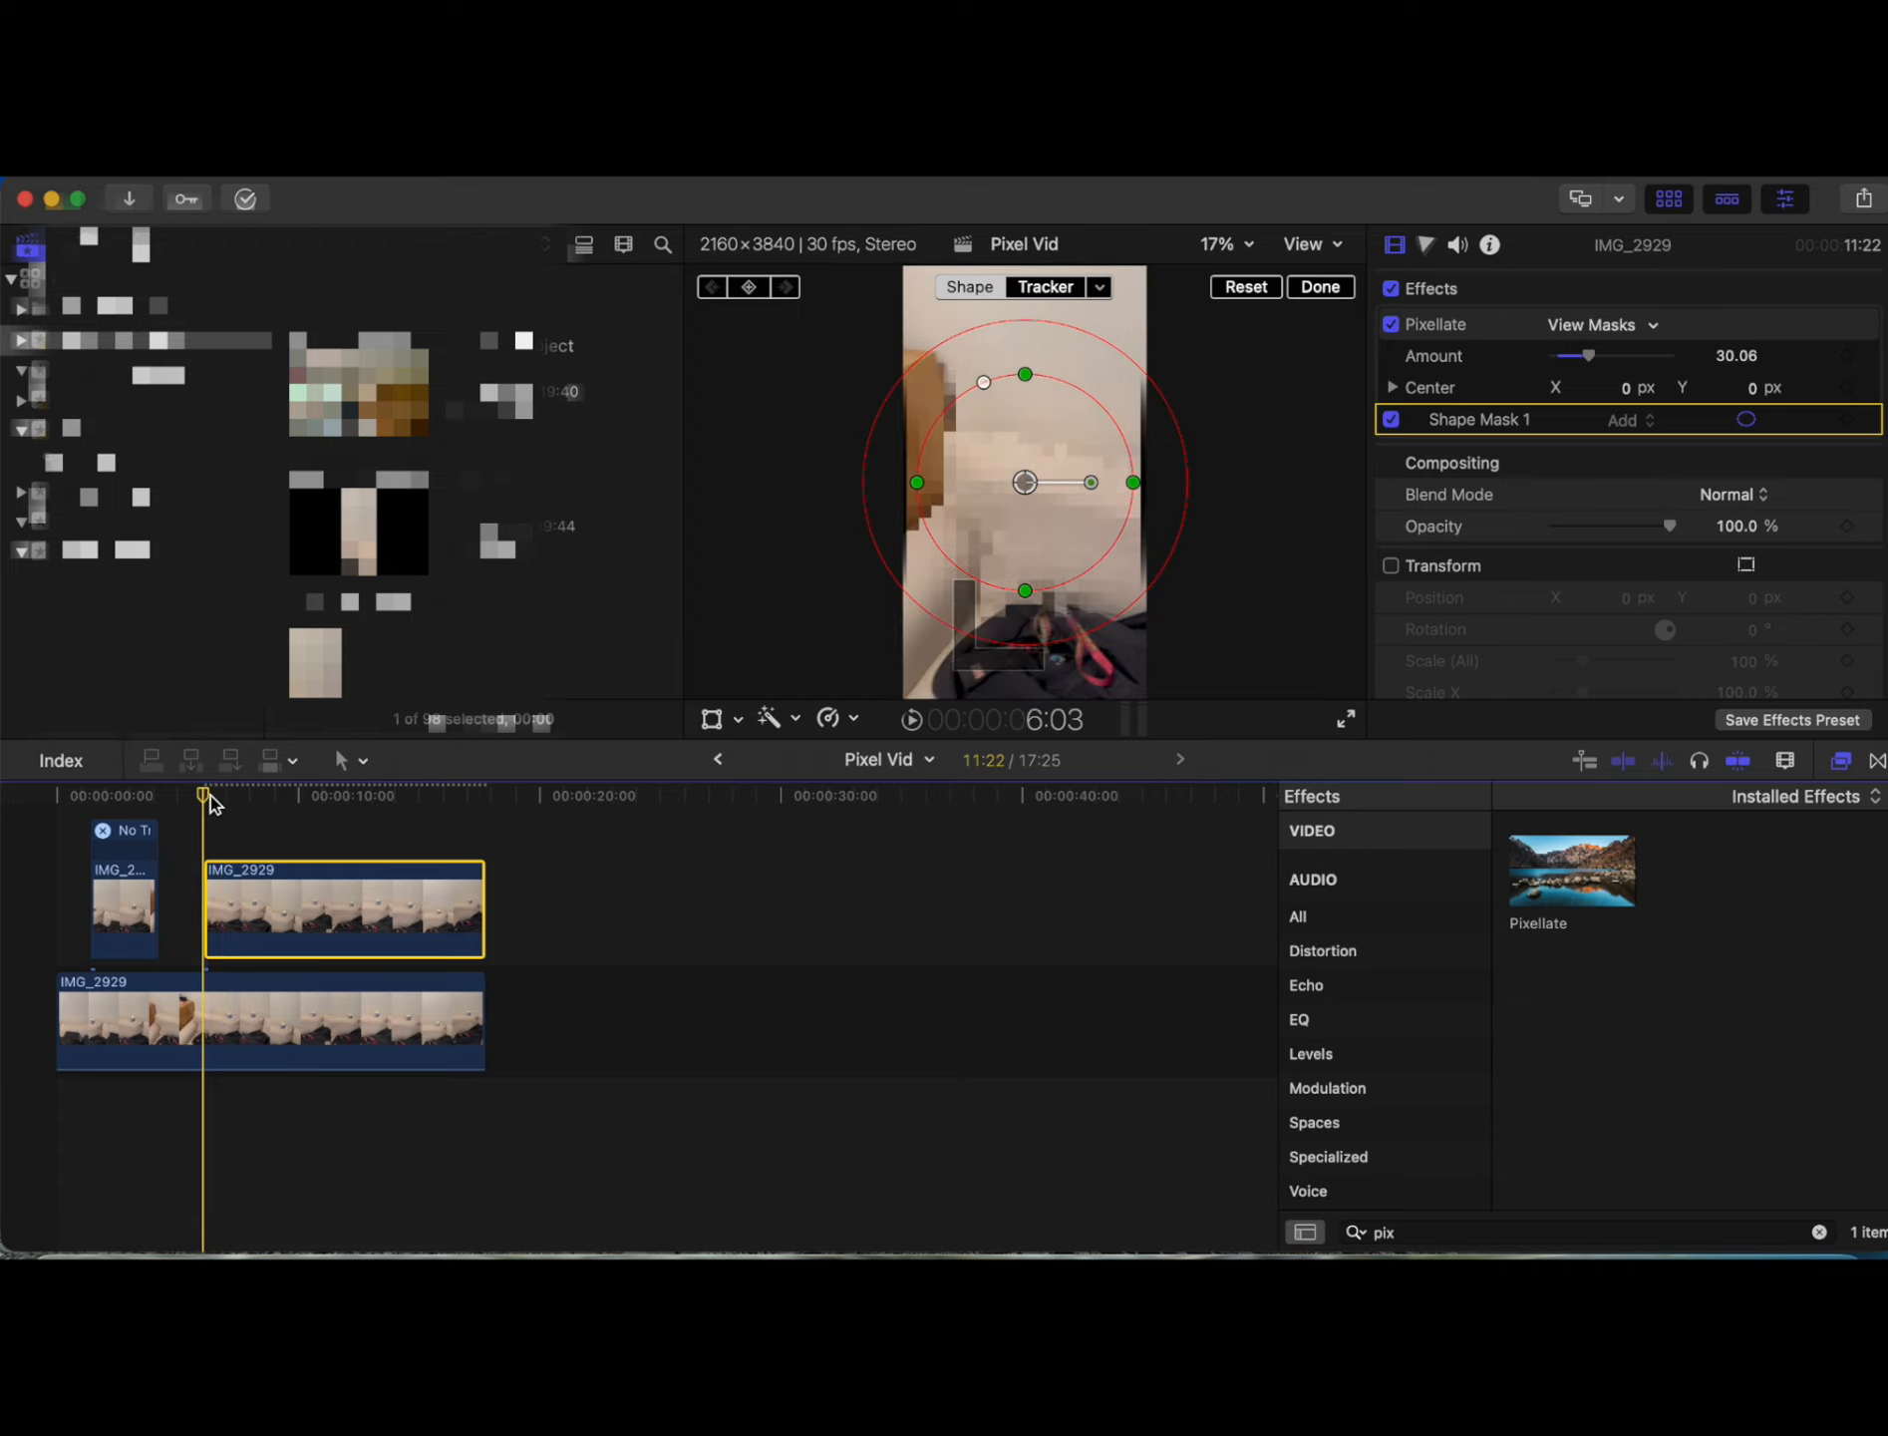
# Step: Reshape the mask into a small upright rectangle with minimal feathering at the frame's right edge, where the mug enters
pyautogui.moveTo(1027, 488); pyautogui.dragTo(1134, 469)
pyautogui.moveTo(1090, 365); pyautogui.dragTo(977, 417)
pyautogui.moveTo(1129, 356); pyautogui.dragTo(1128, 419)
pyautogui.moveTo(1024, 465); pyautogui.dragTo(1102, 465)
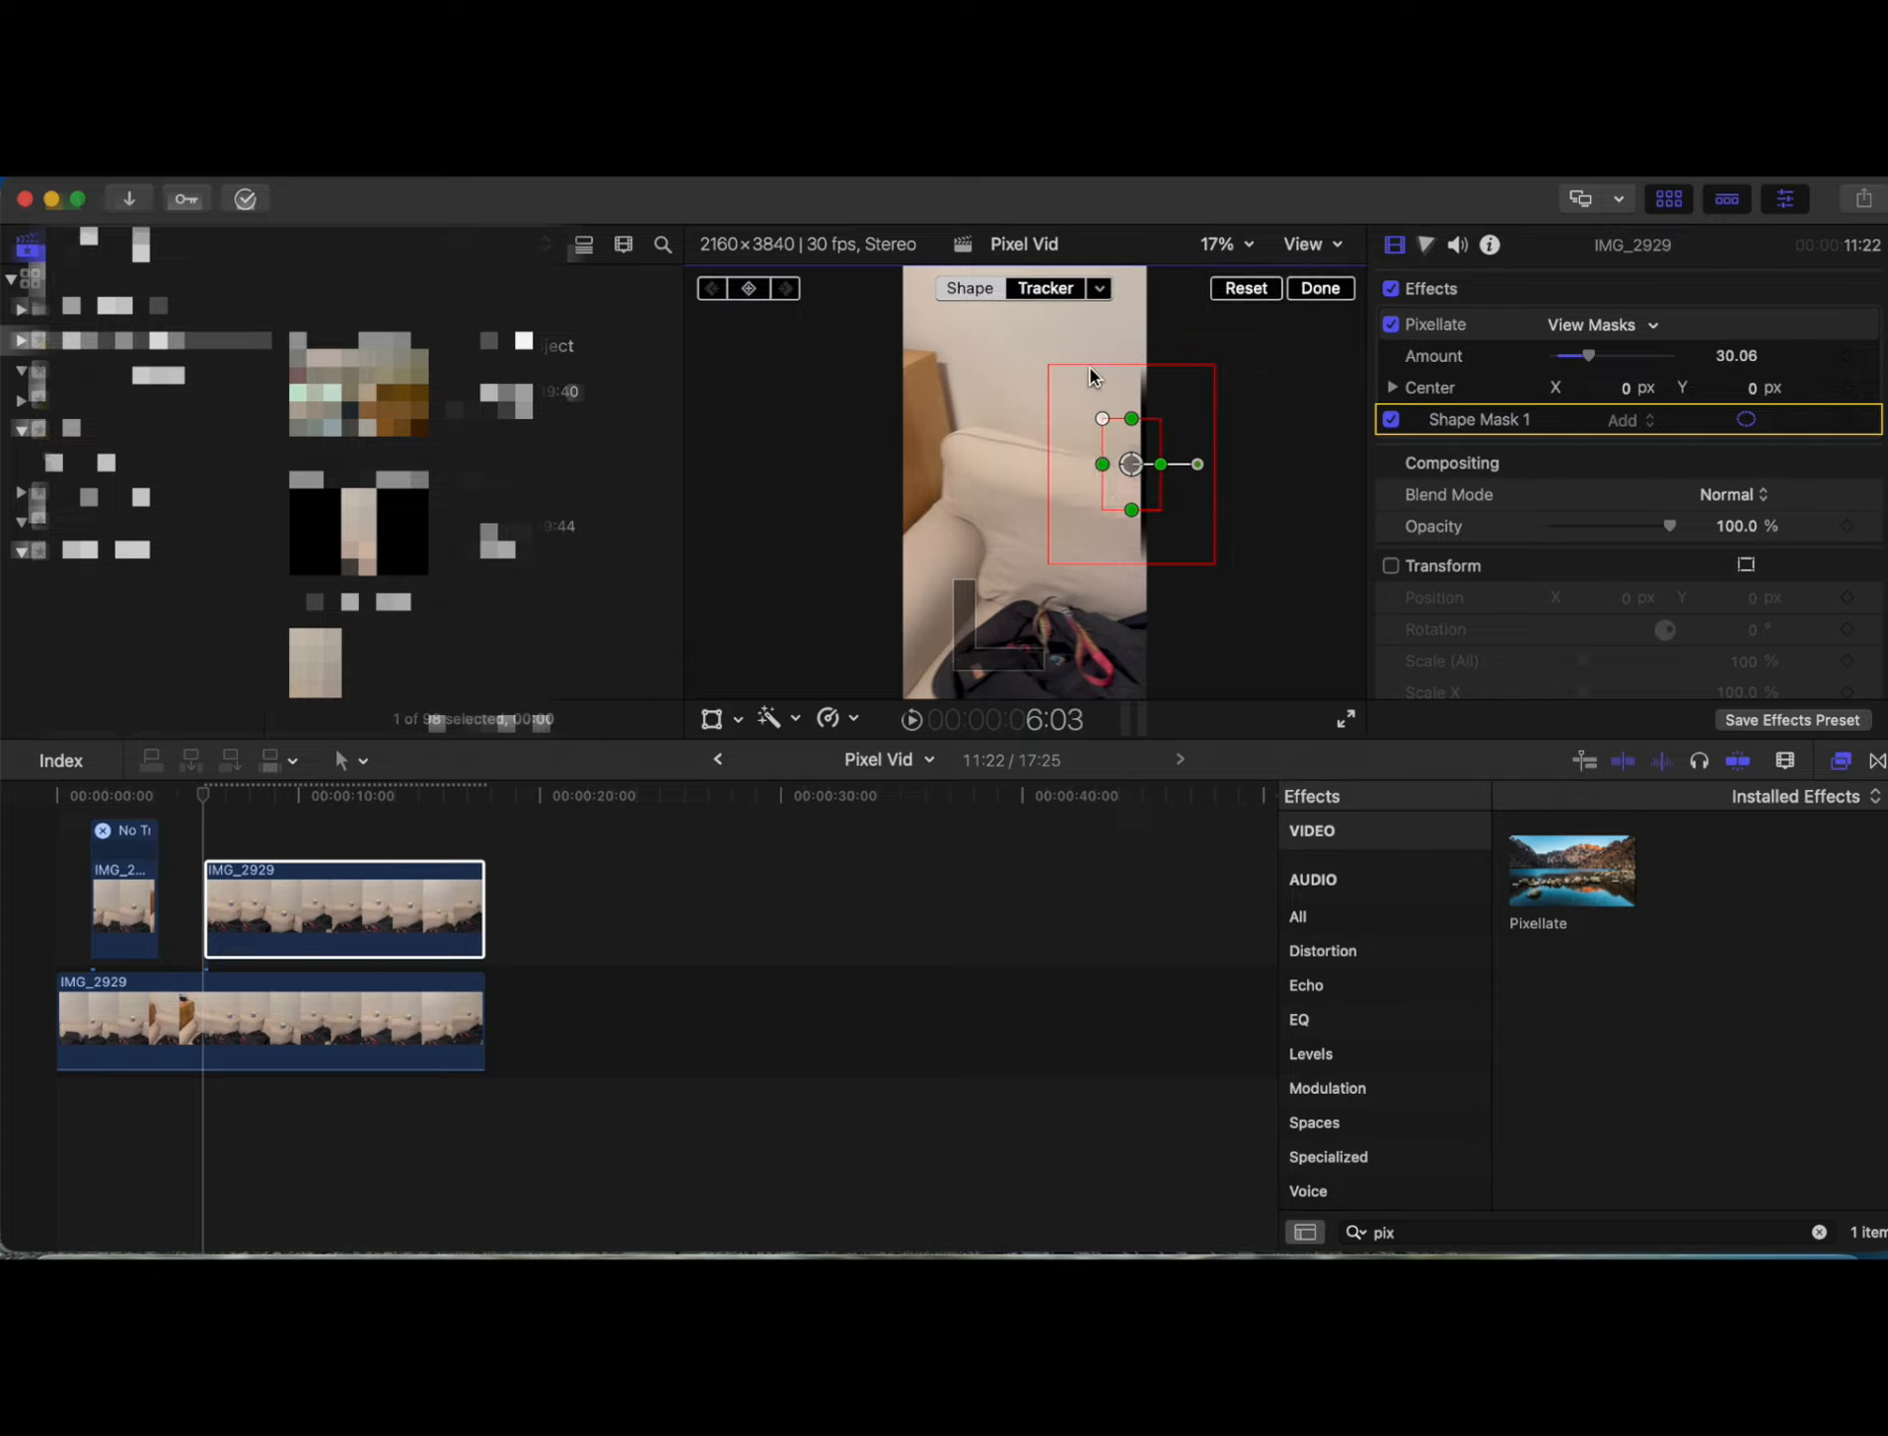
pyautogui.moveTo(1094, 364); pyautogui.dragTo(1106, 370)
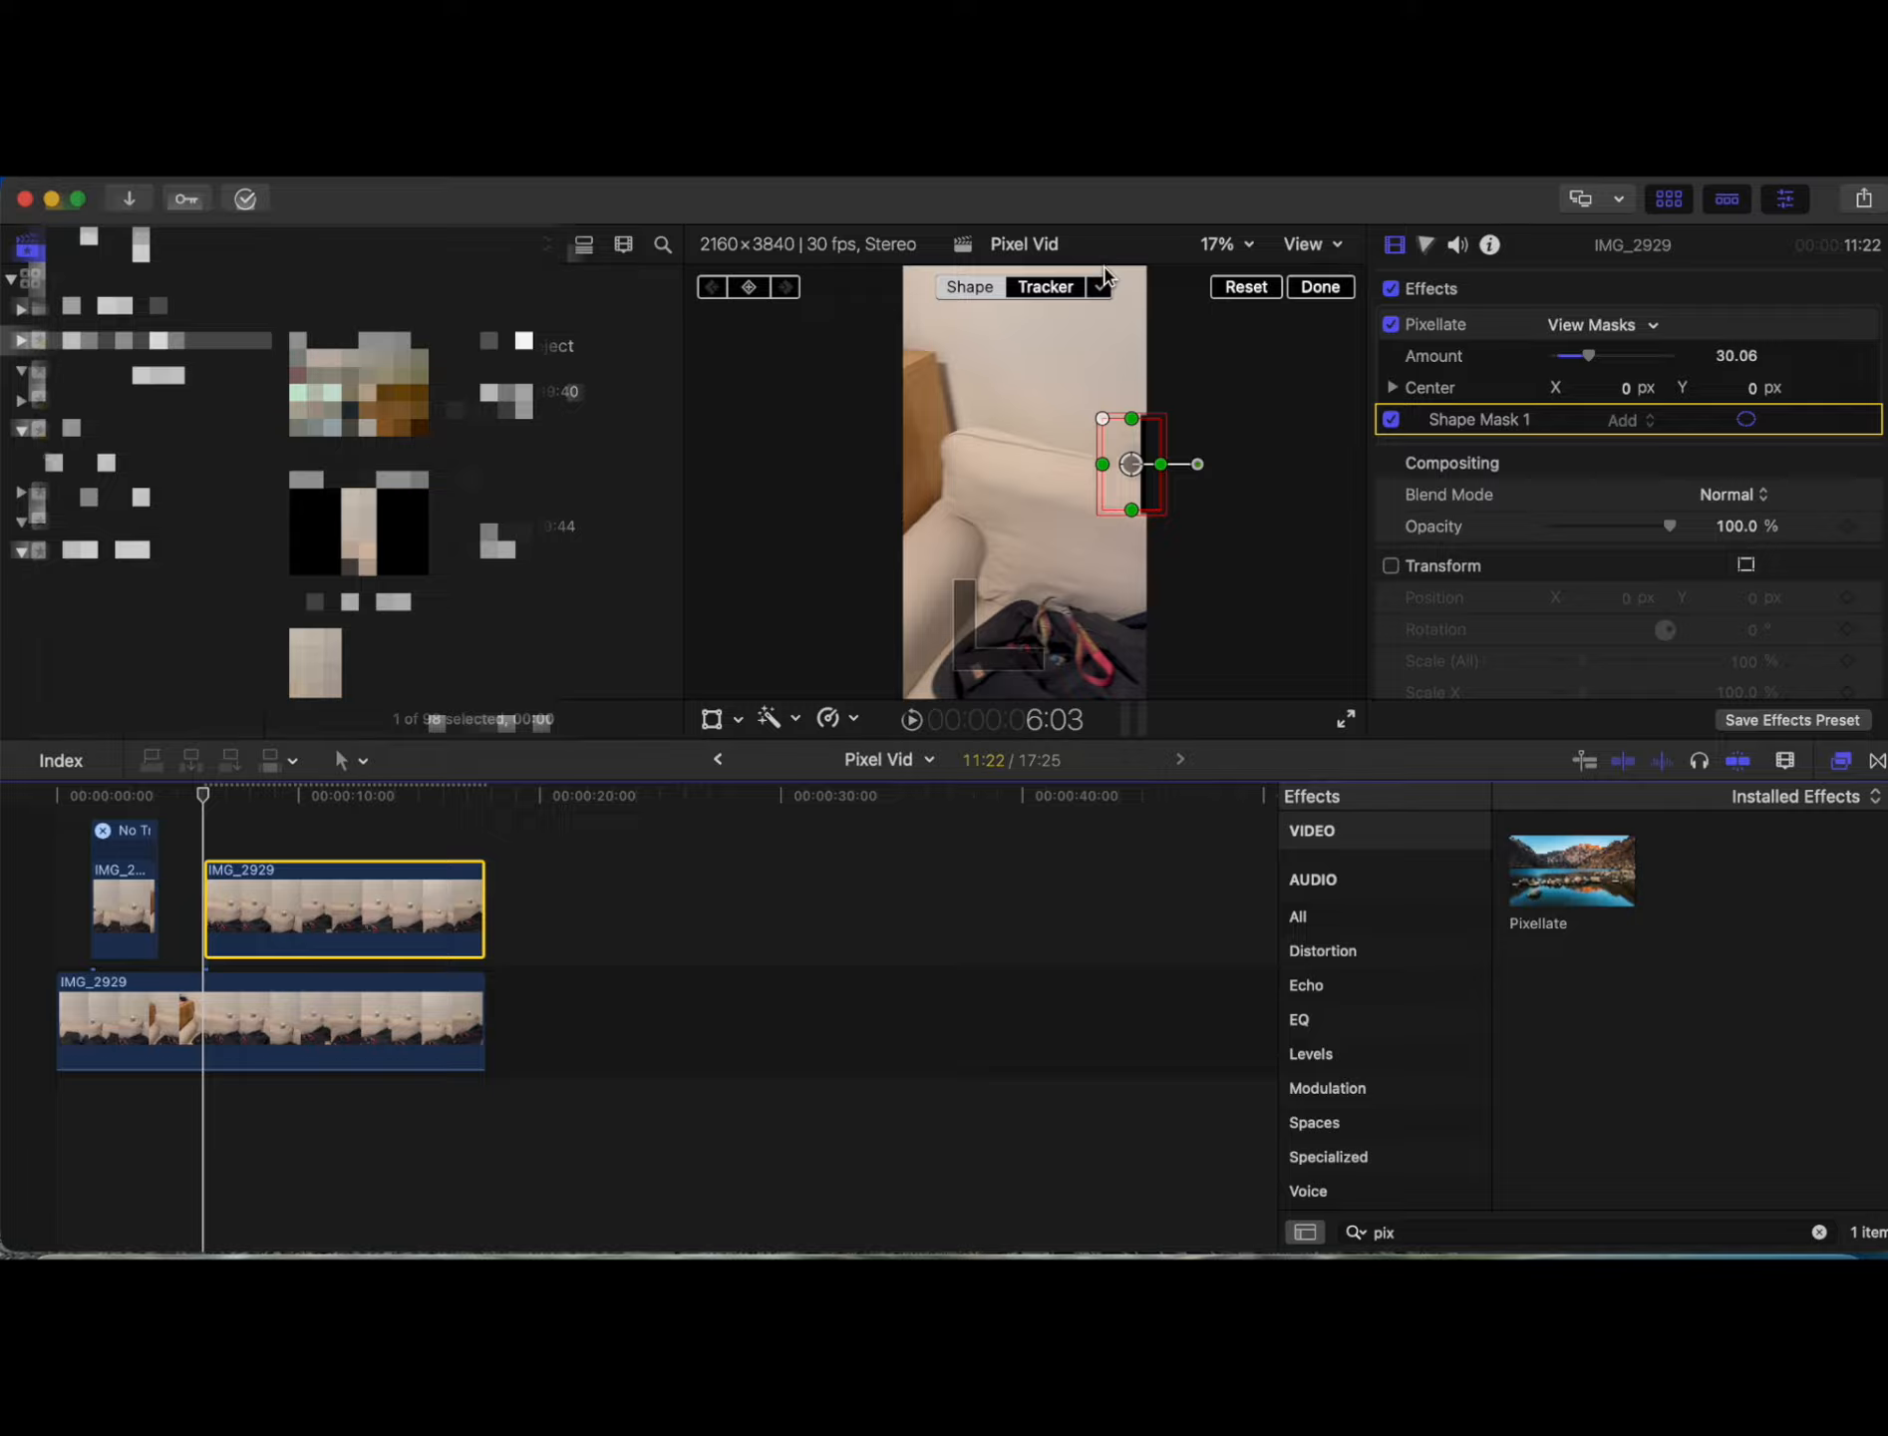
# Step: Track the shape mask forward through the second upper clip segment and finish the mask editing
pyautogui.click(1044, 288)
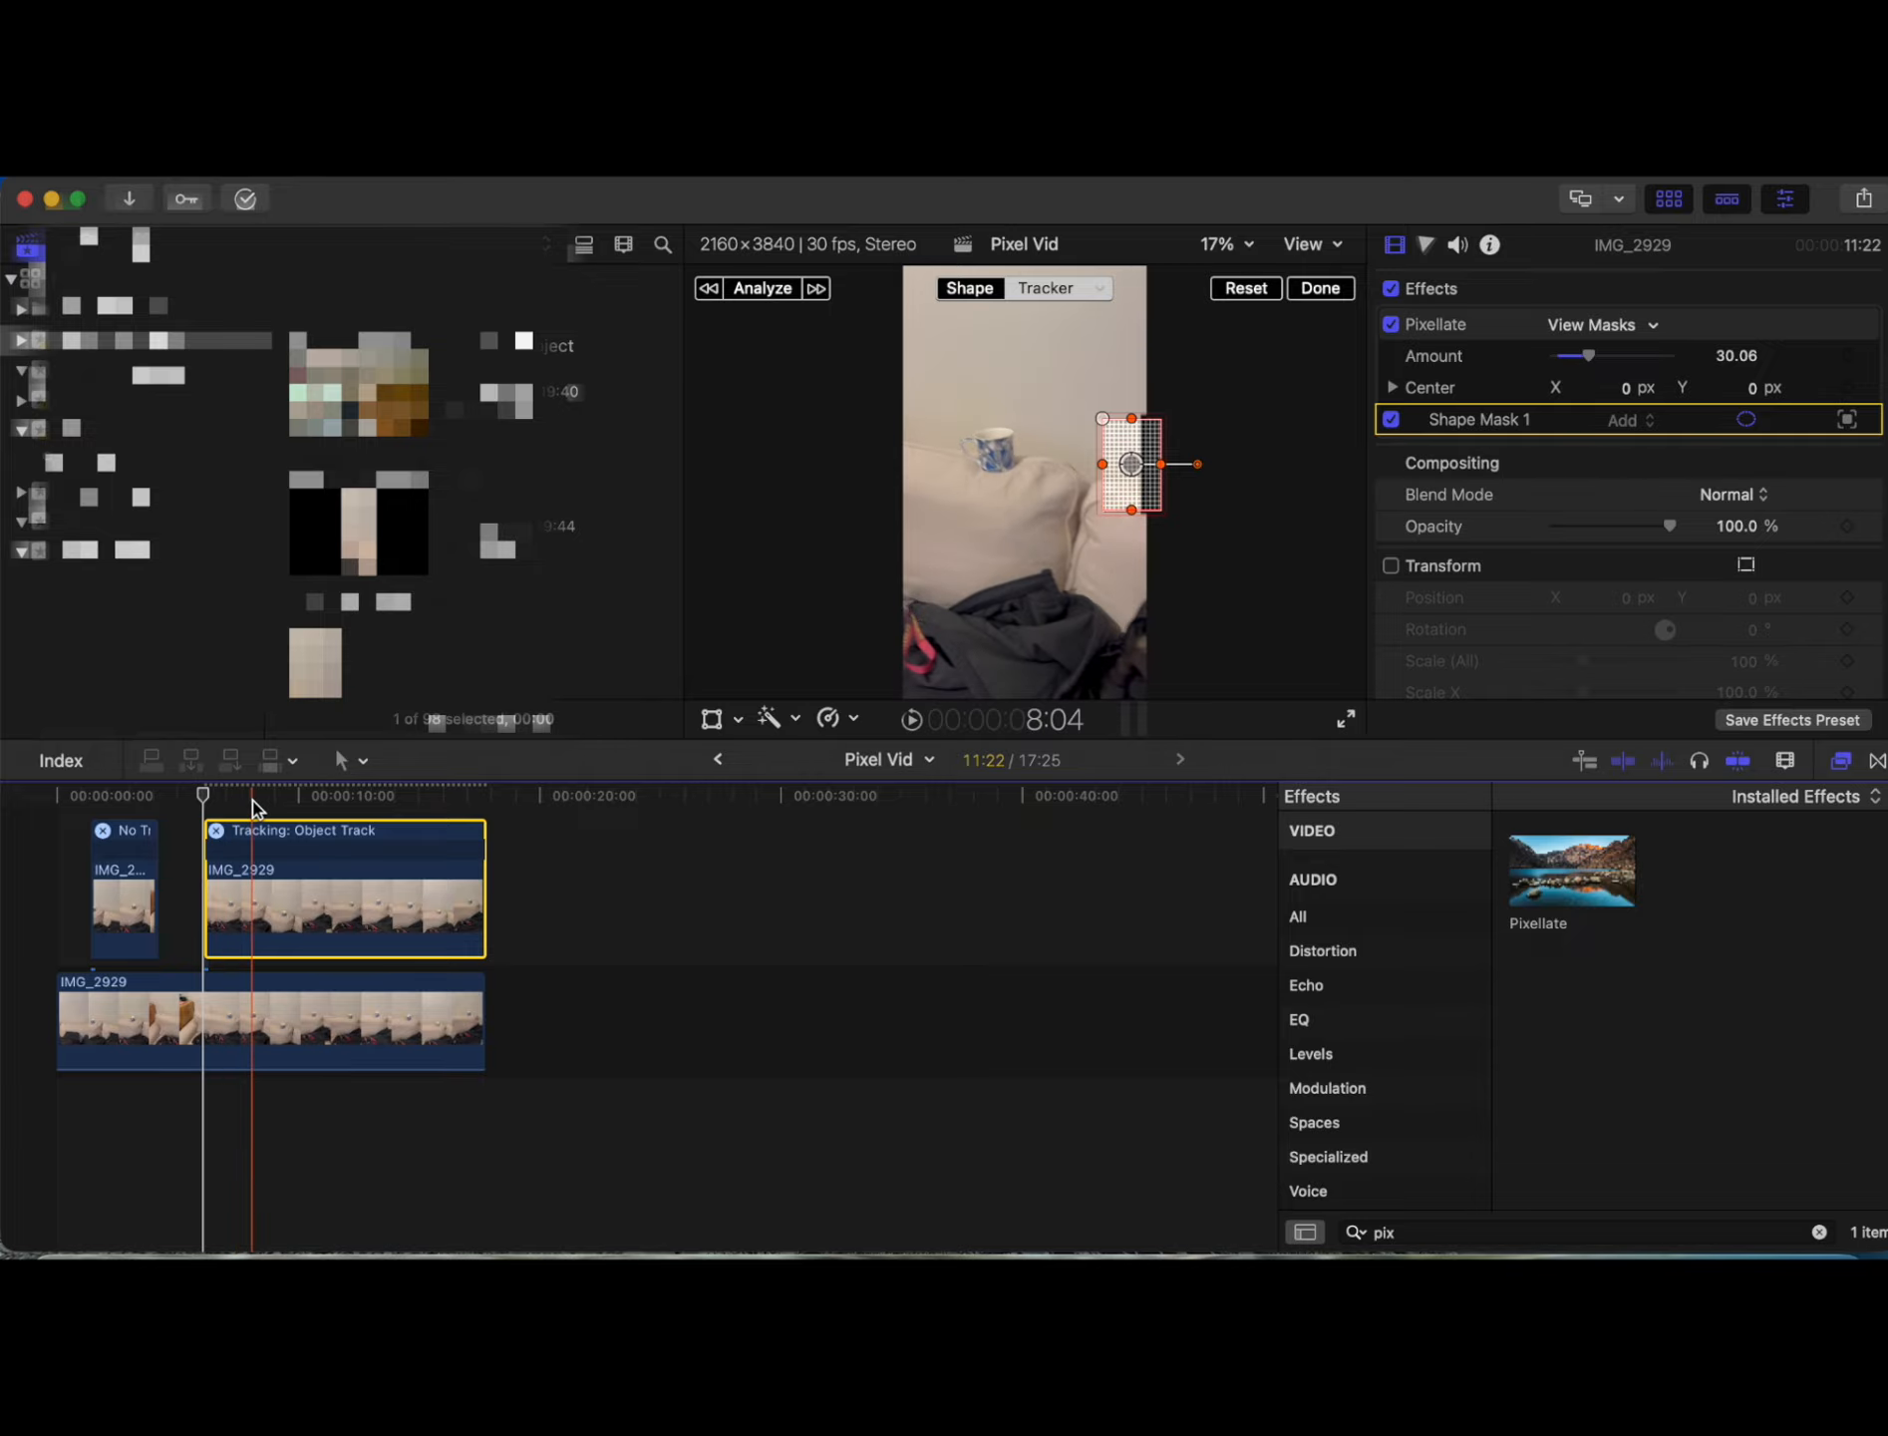
pyautogui.click(818, 289)
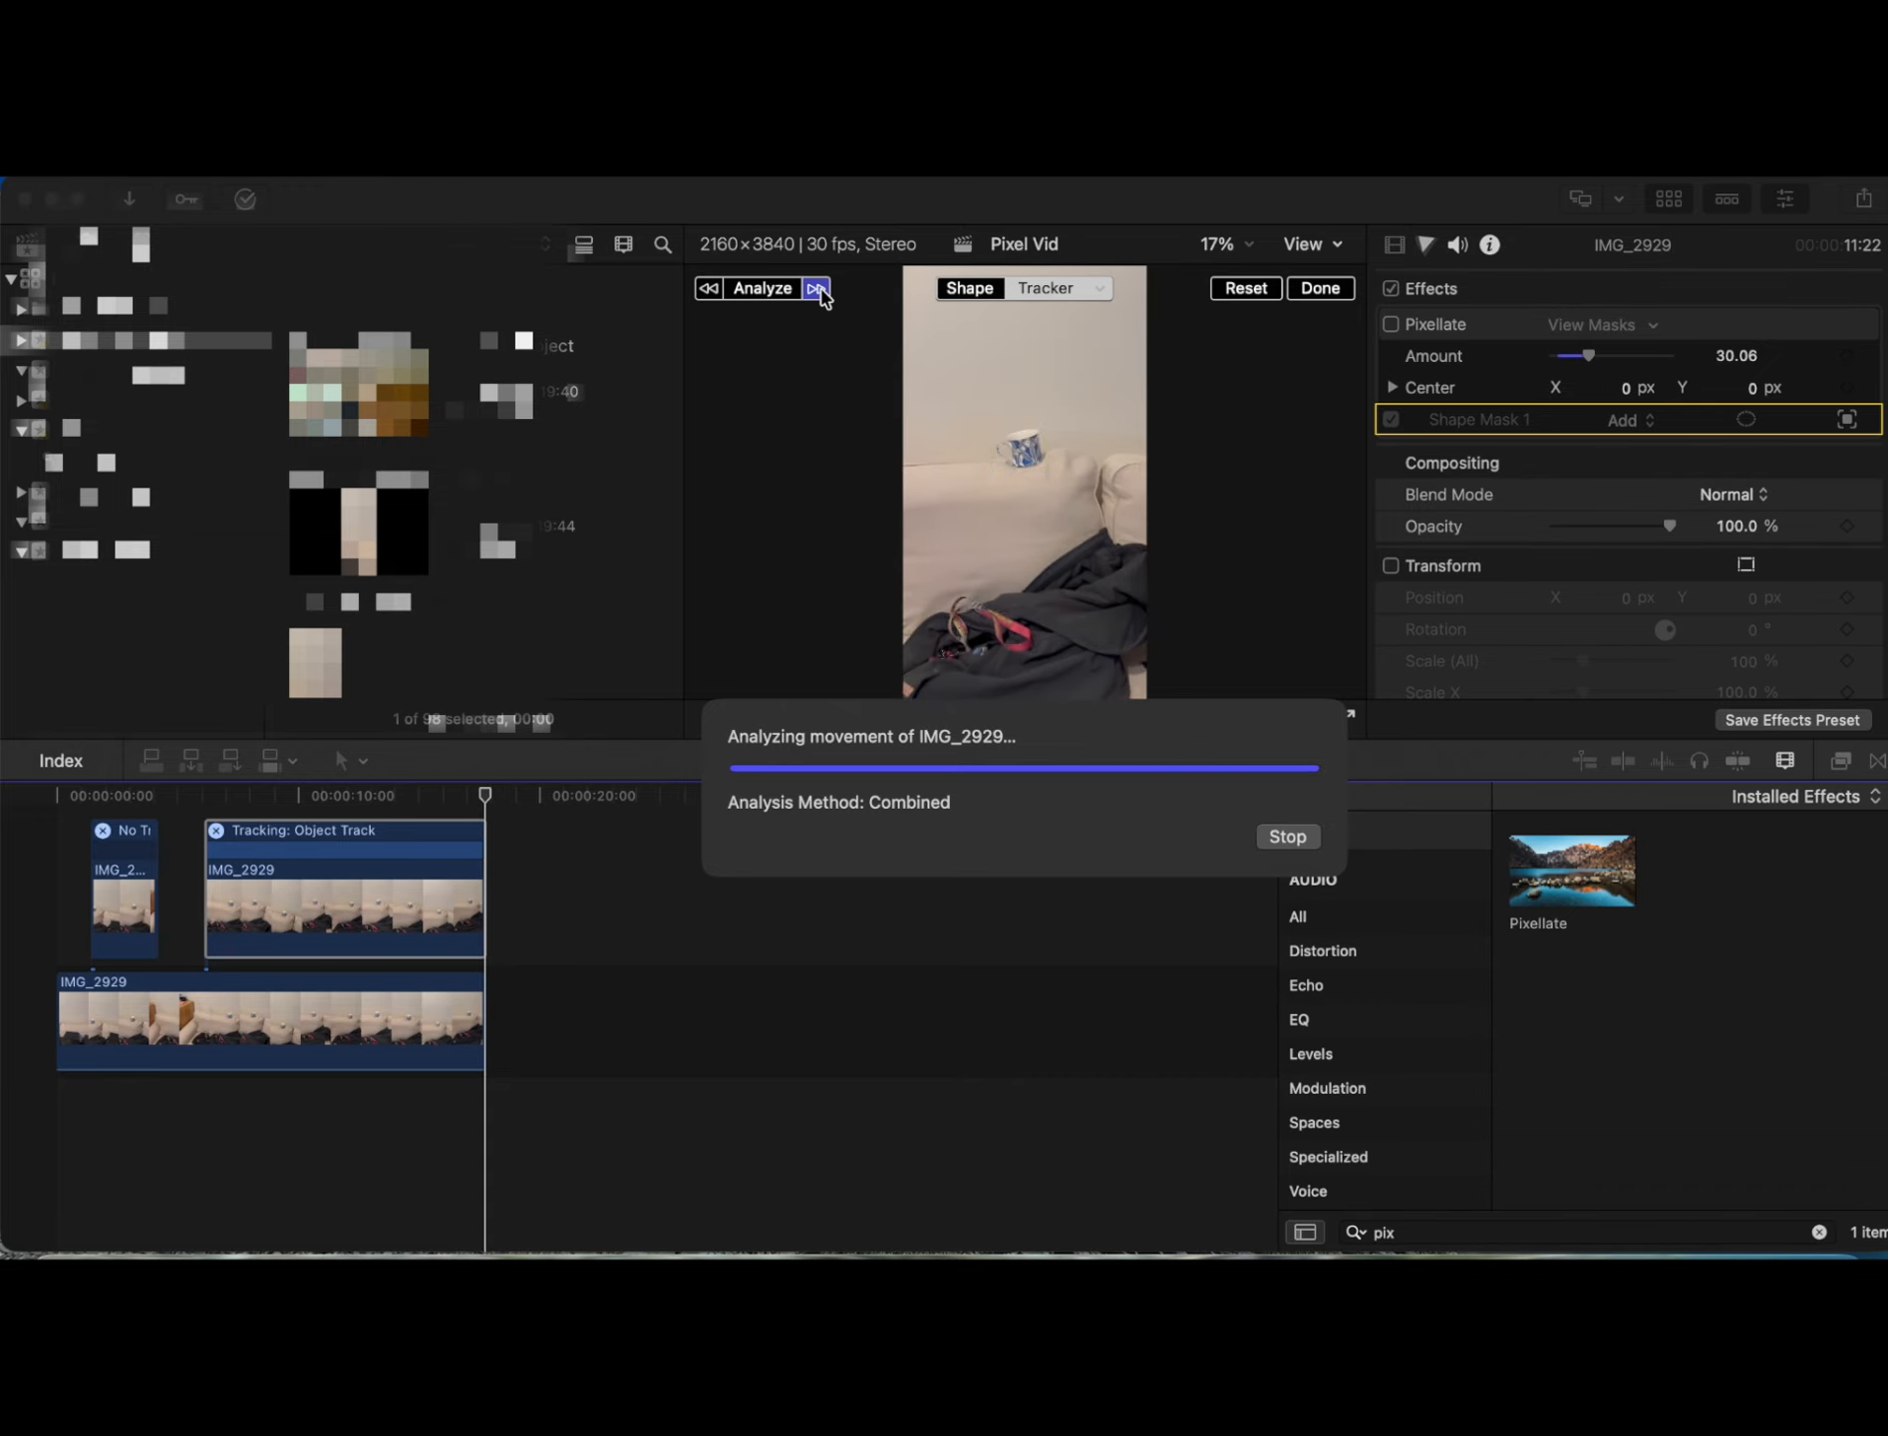
pyautogui.click(1320, 287)
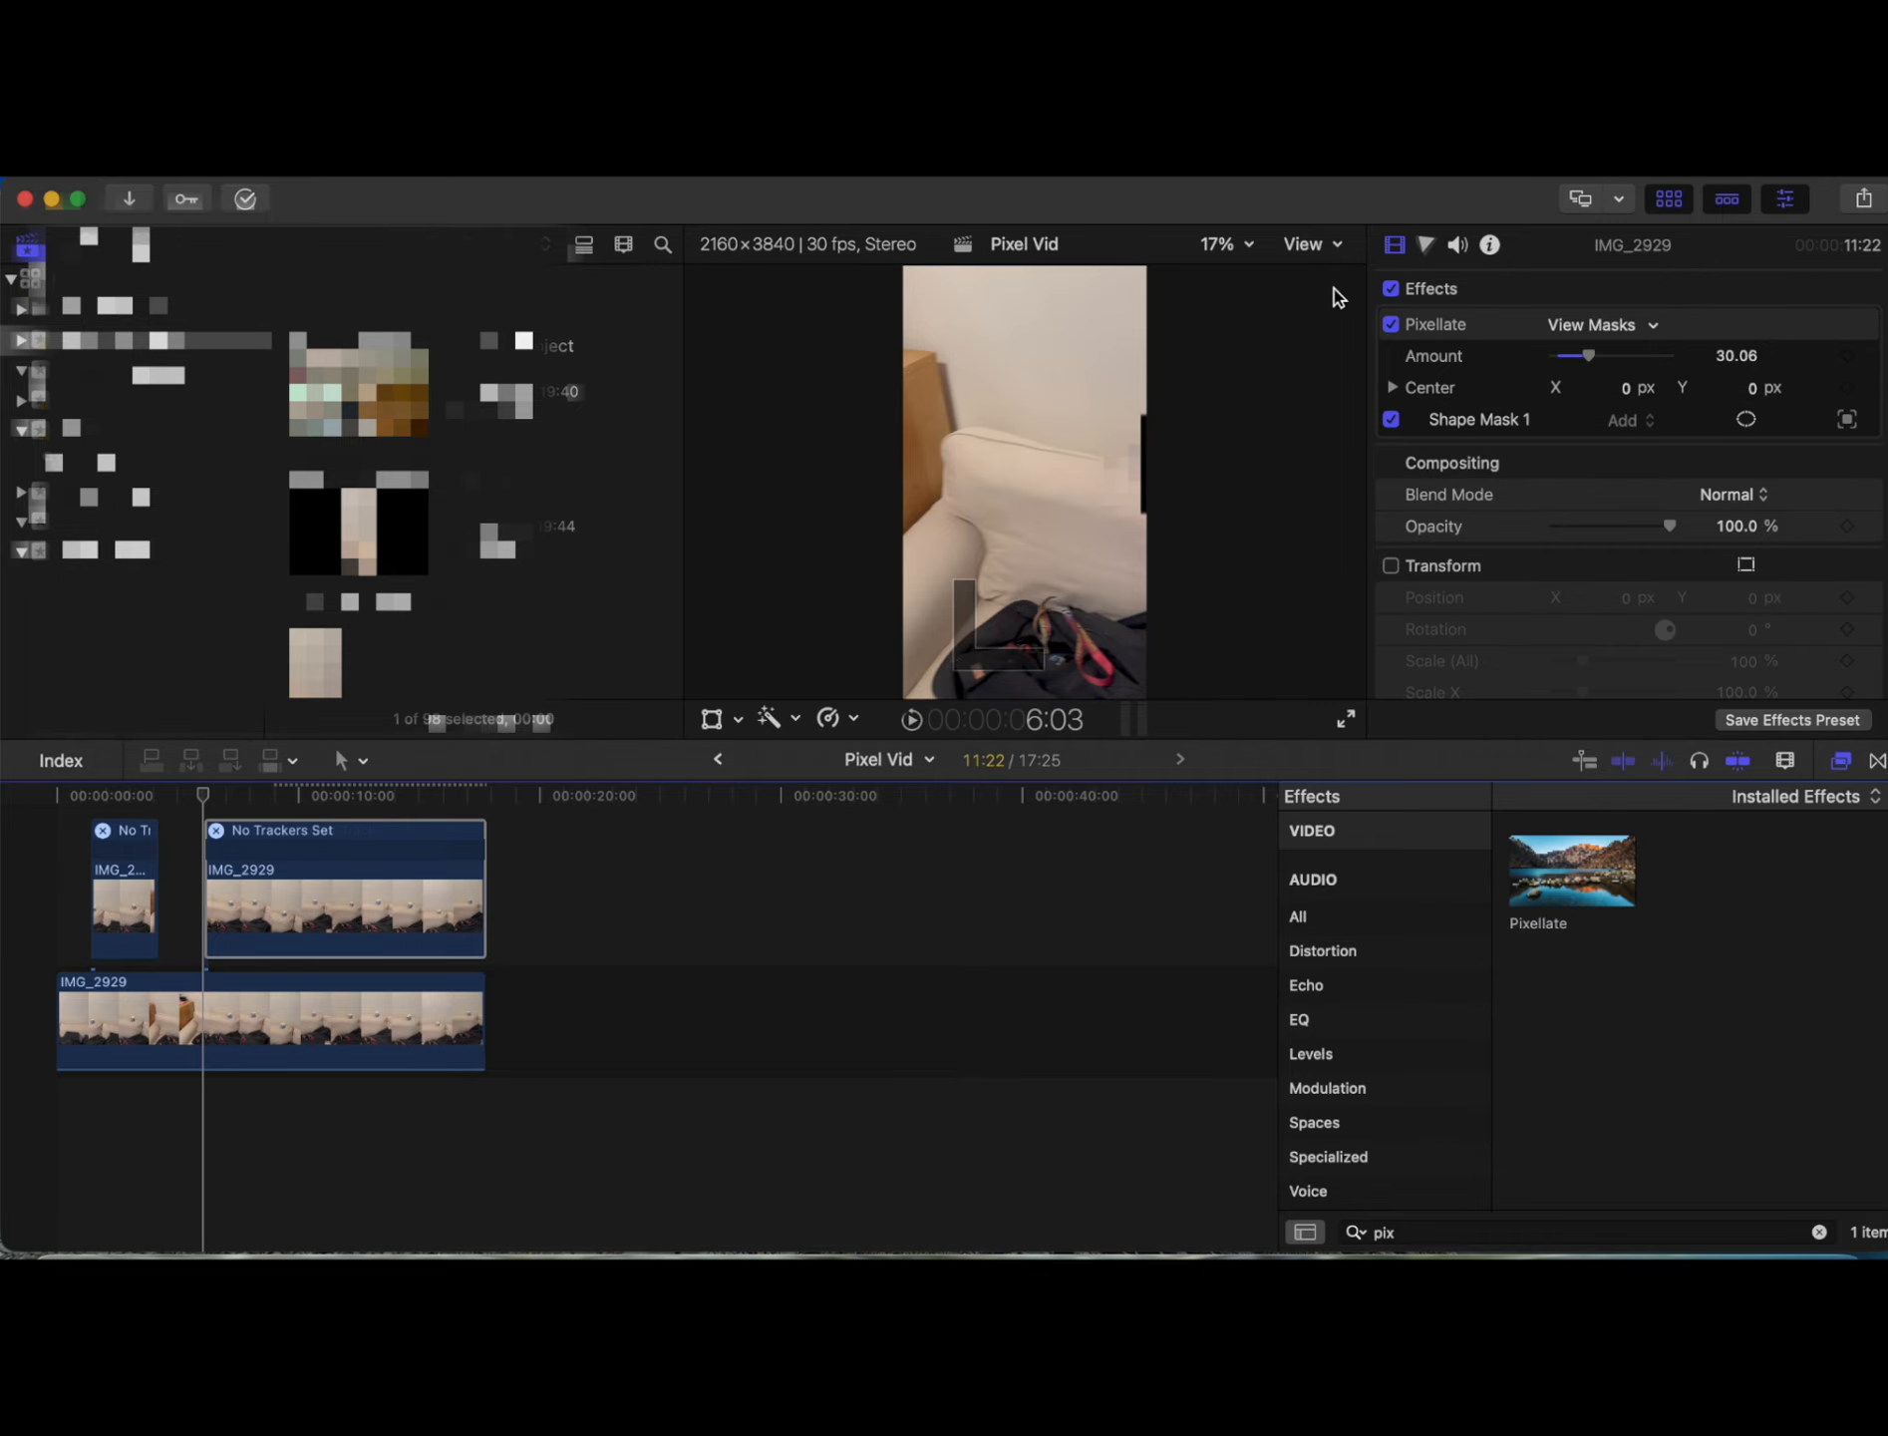
# Step: Play the timeline from just before the second upper clip segment to check its tracked pixelation
pyautogui.click(189, 803)
pyautogui.press('space')
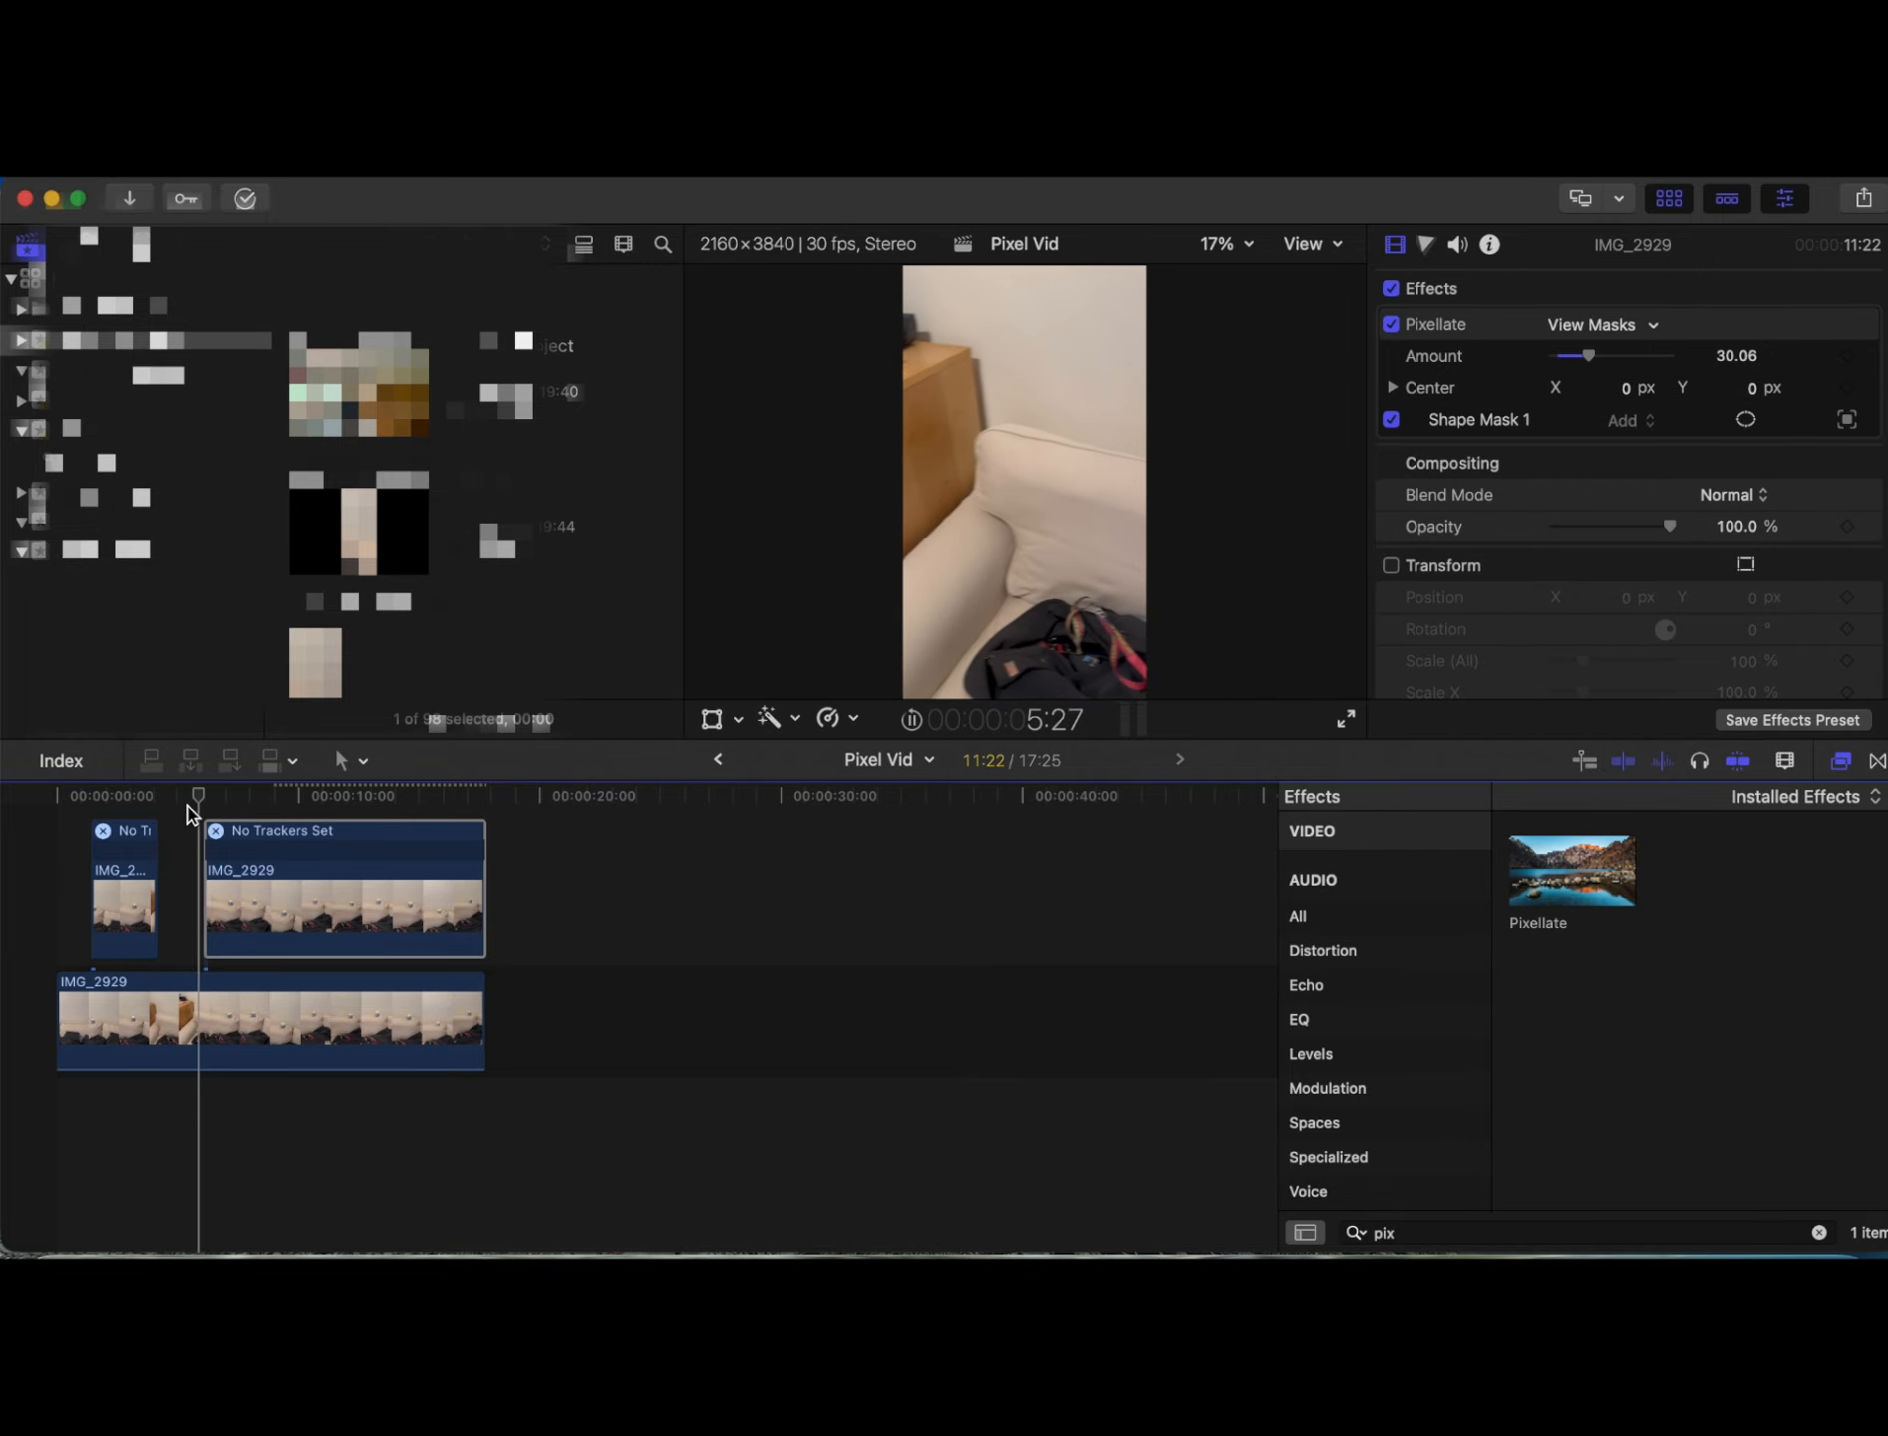